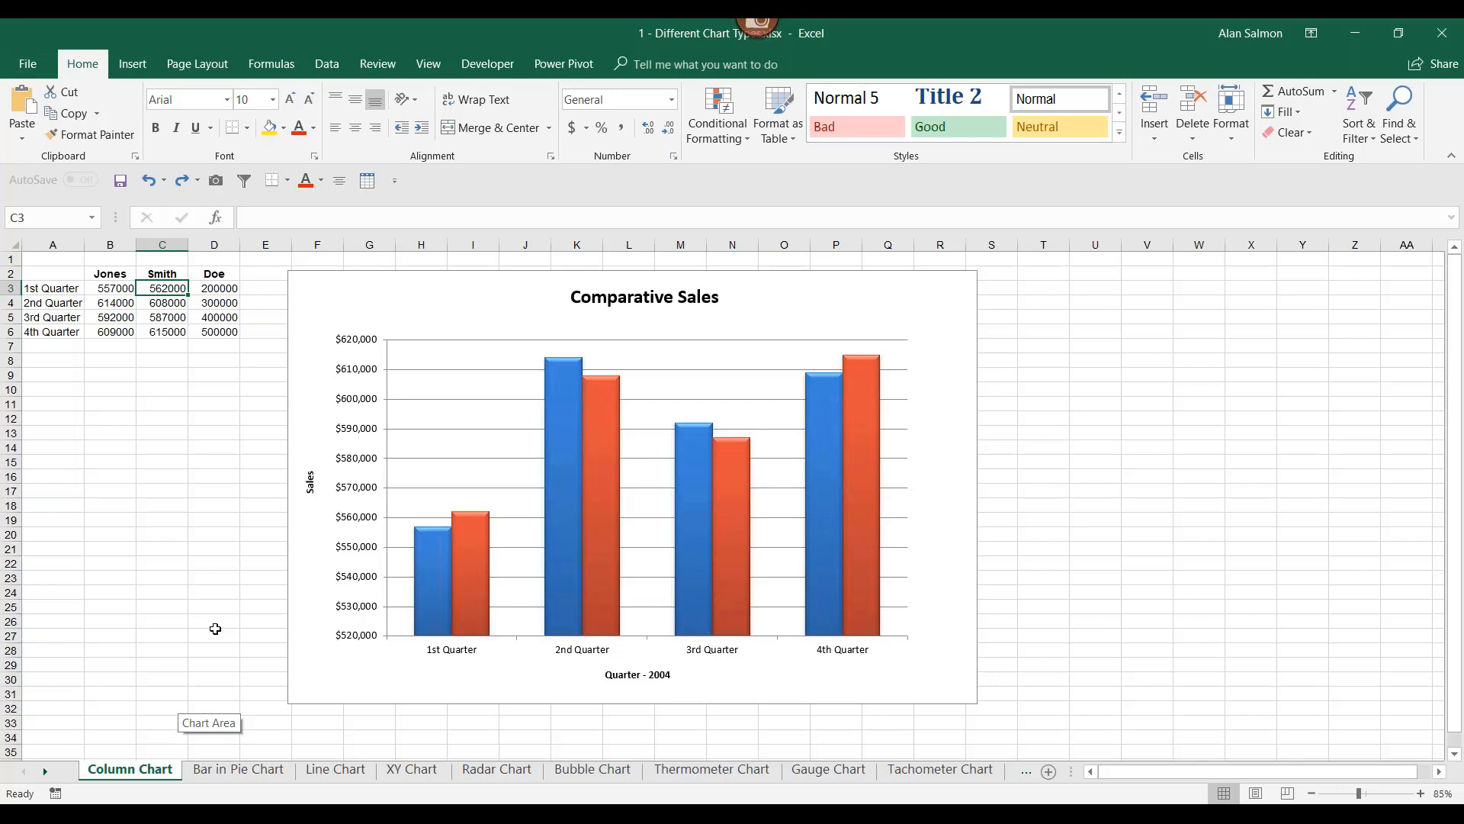
Review the example charts on the Bar in Pie, Line, XY, Radar and Bubble Chart sheets, inspecting individual data points
{"action": "left_click", "coordinate": [254, 776]}
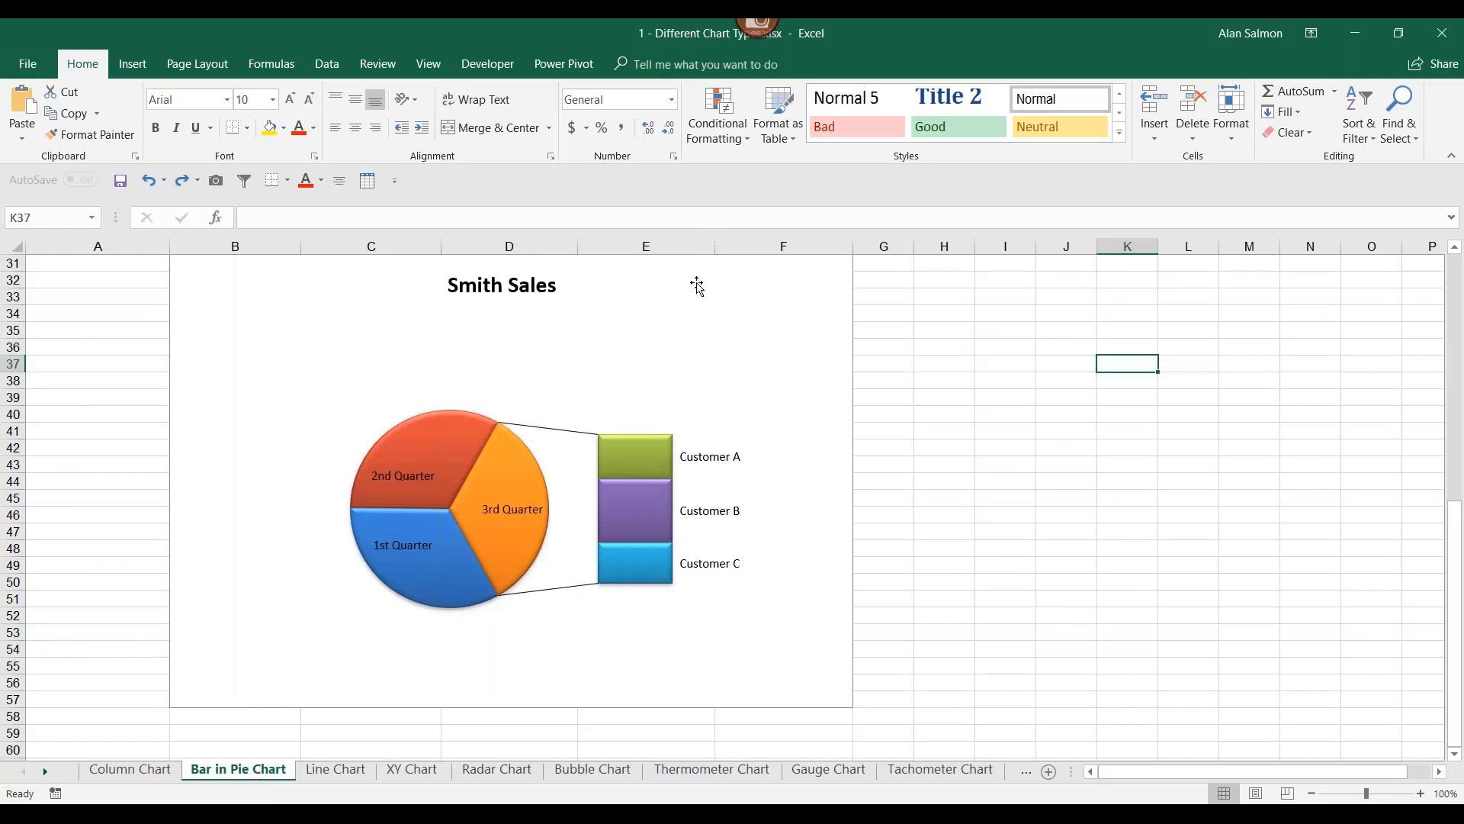
{"action": "mouse_move", "coordinate": [642, 467]}
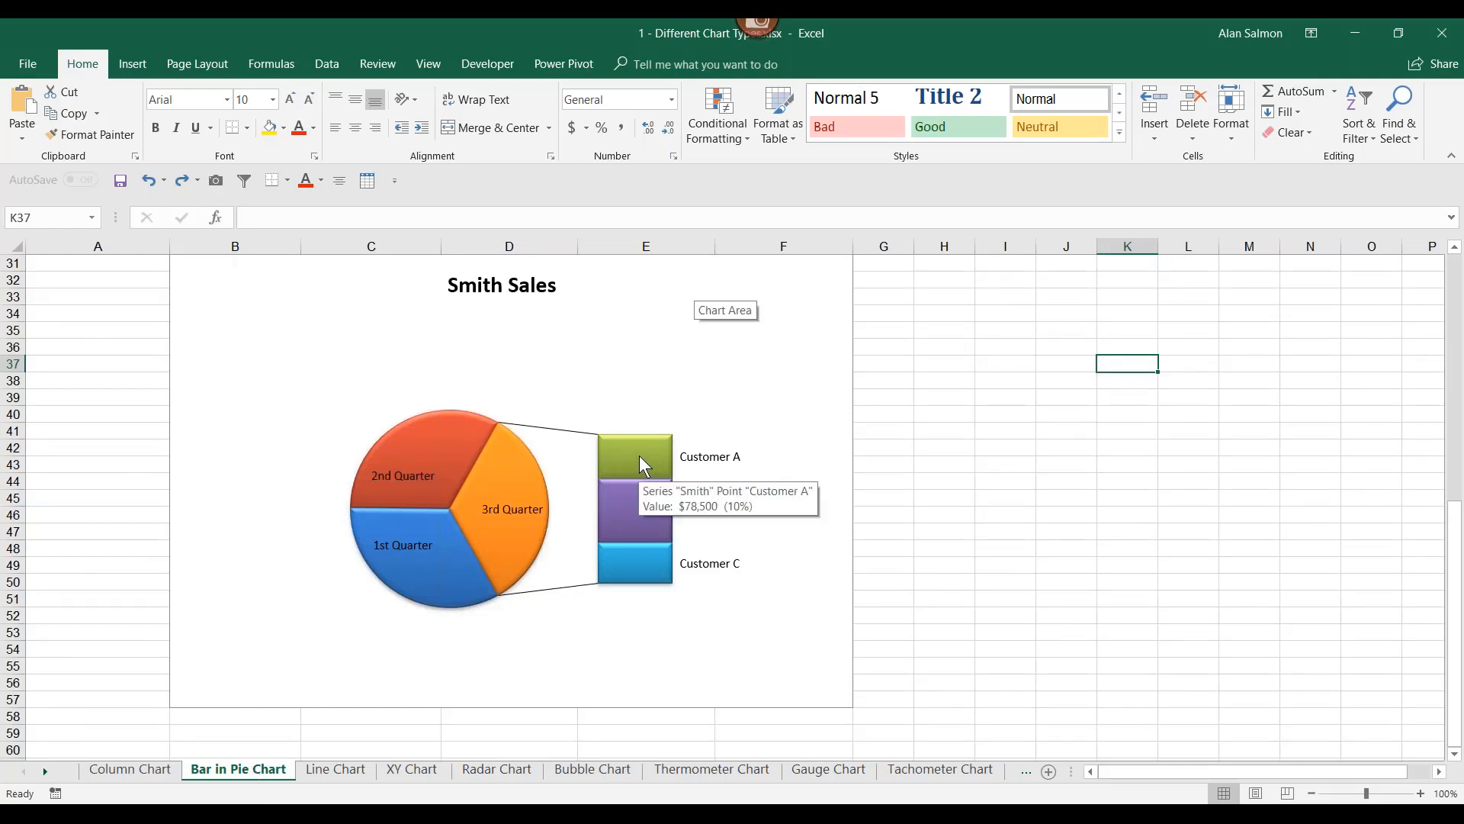
{"action": "mouse_move", "coordinate": [623, 572]}
{"action": "left_click", "coordinate": [347, 770]}
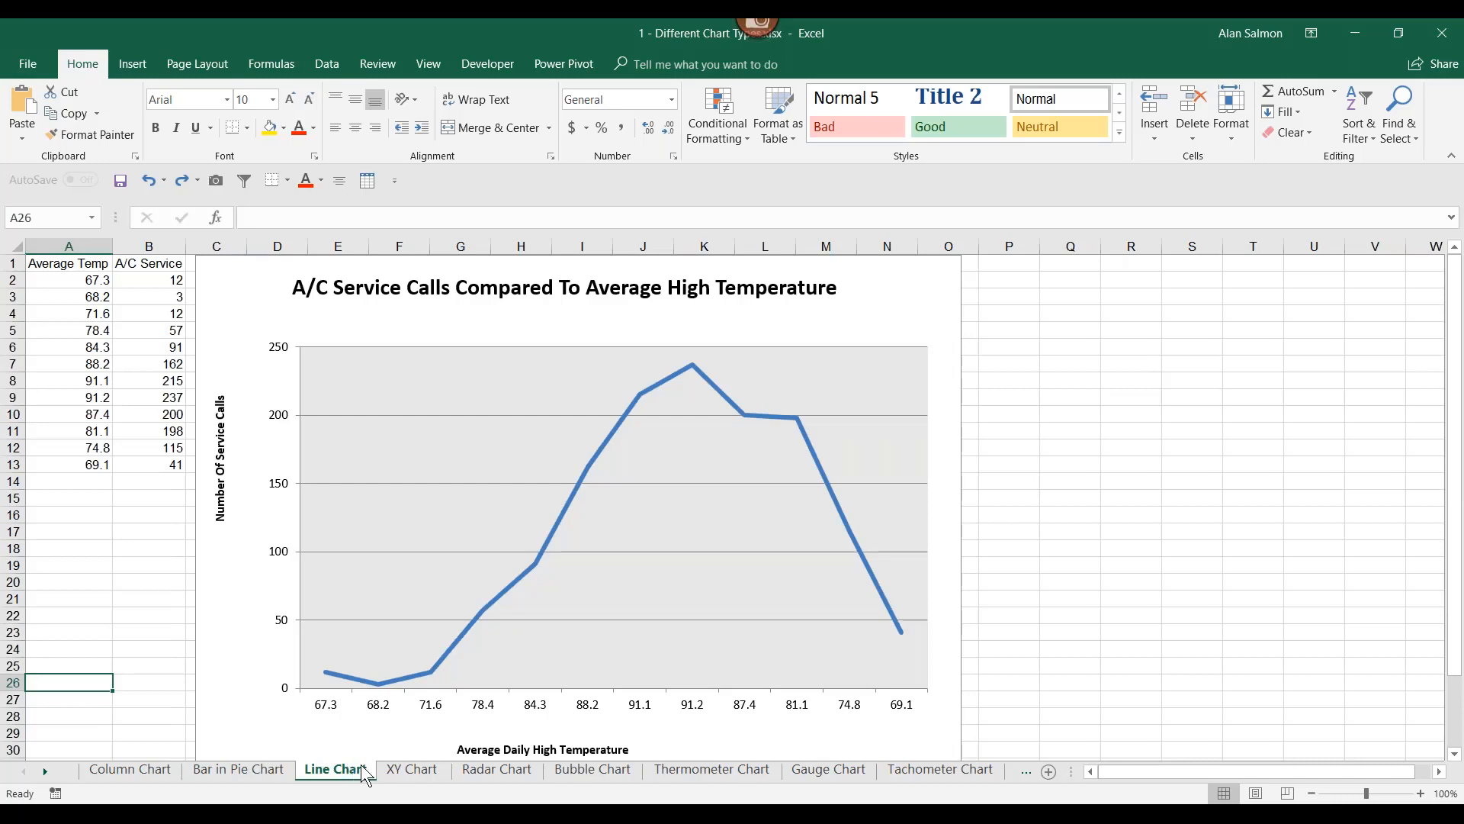
{"action": "left_click", "coordinate": [404, 772]}
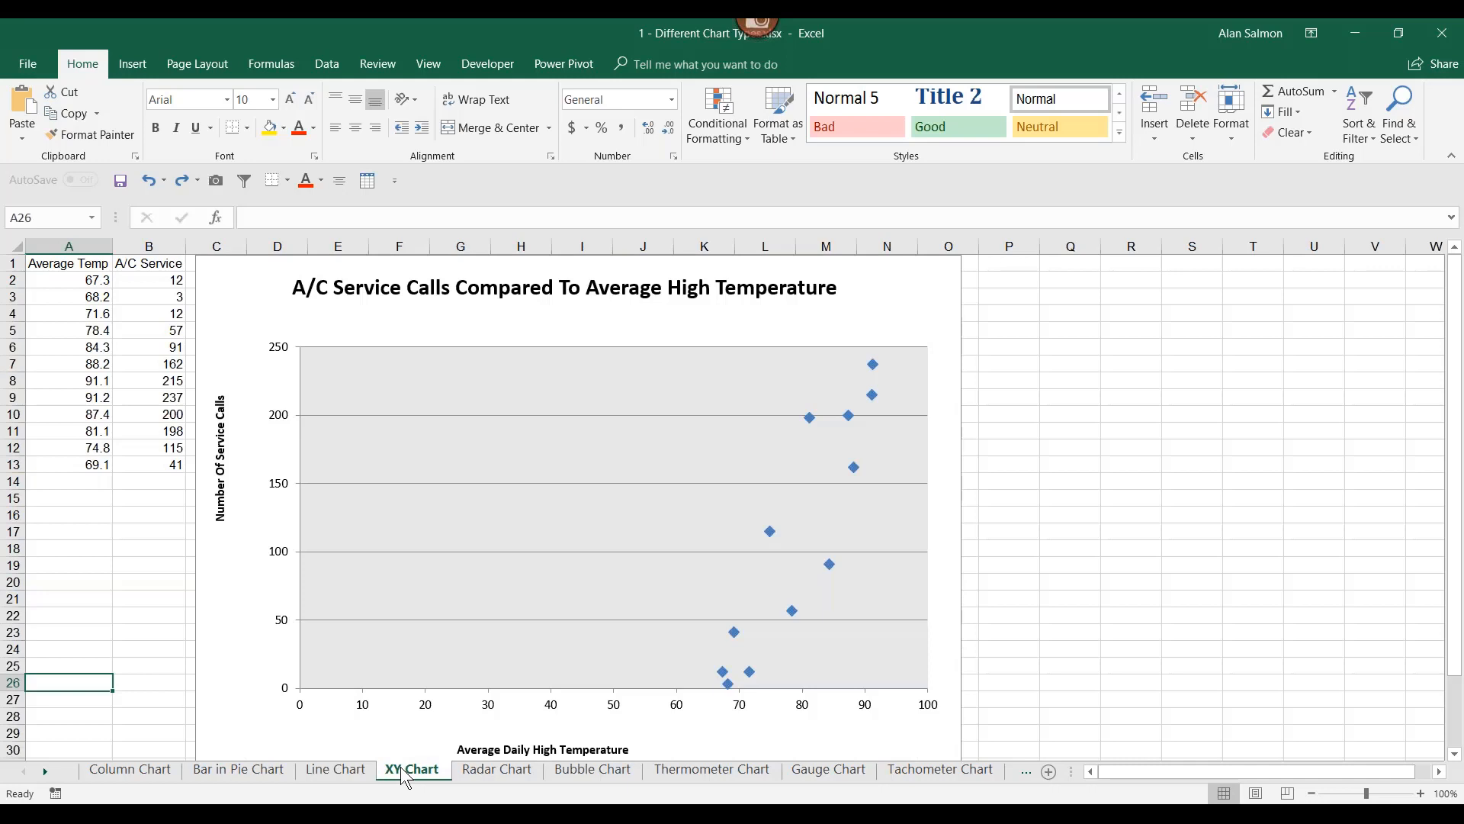
{"action": "left_click", "coordinate": [503, 779]}
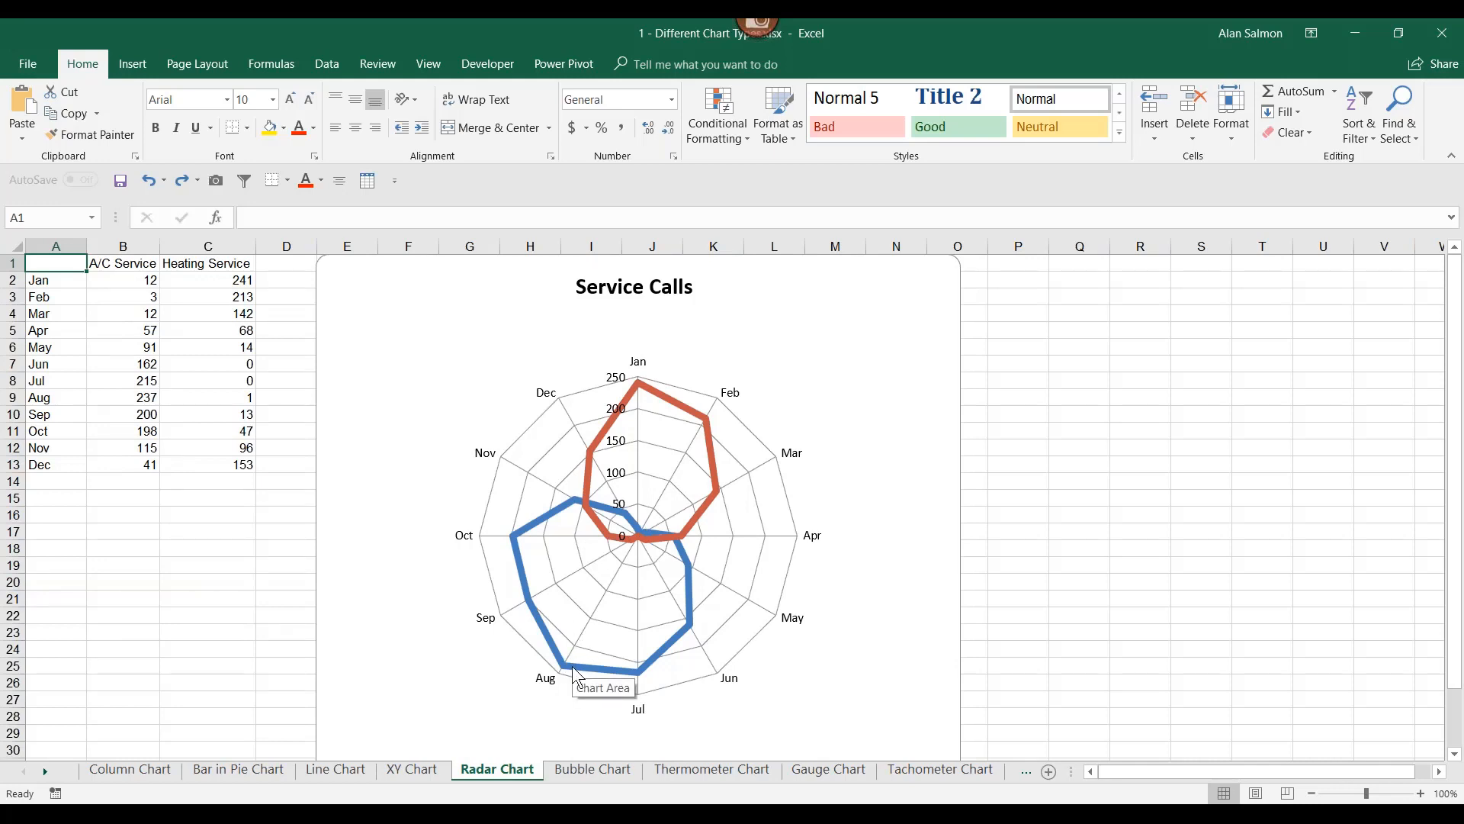
{"action": "mouse_move", "coordinate": [564, 673]}
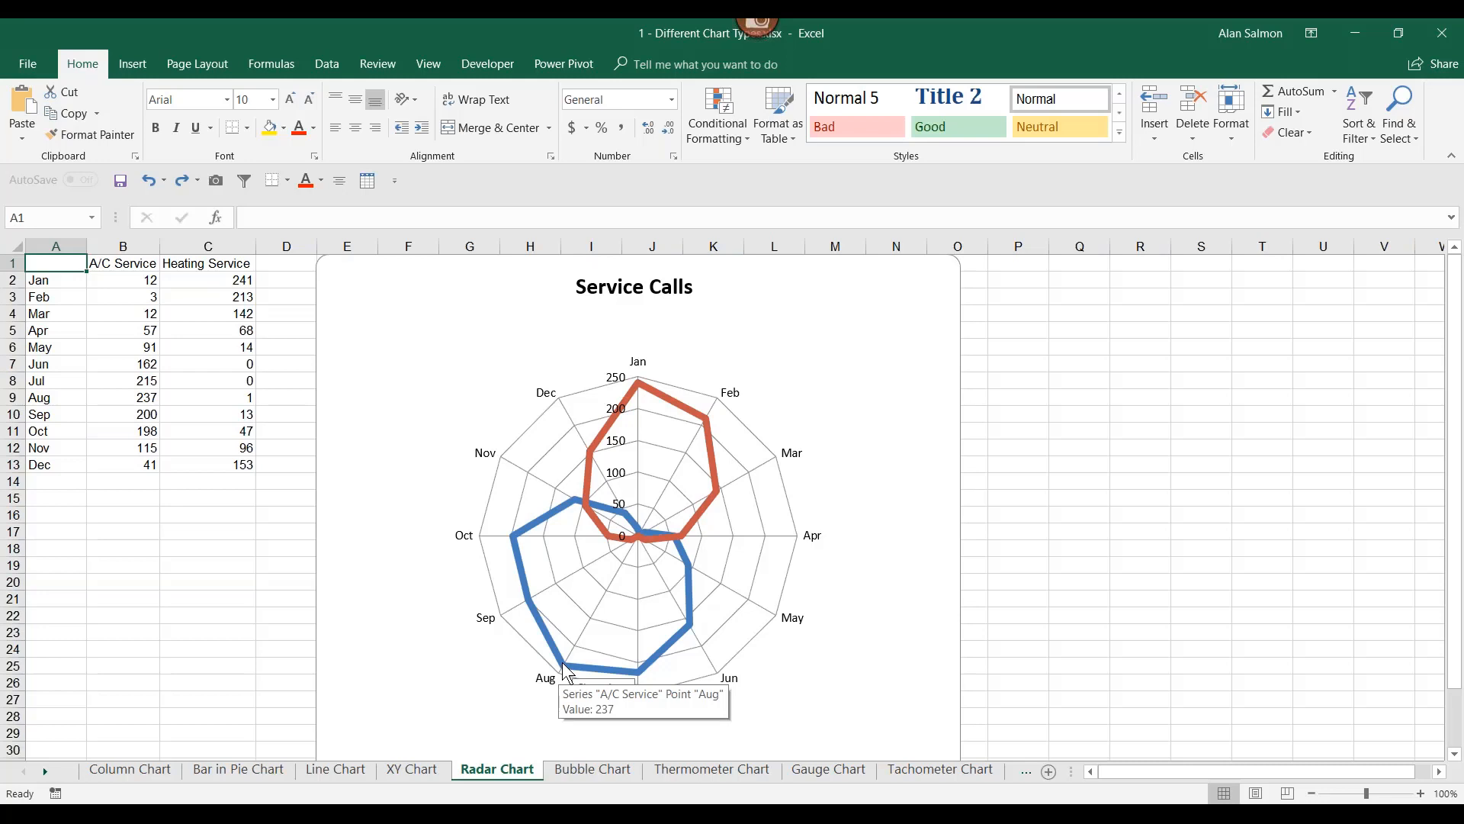
{"action": "left_click", "coordinate": [602, 770]}
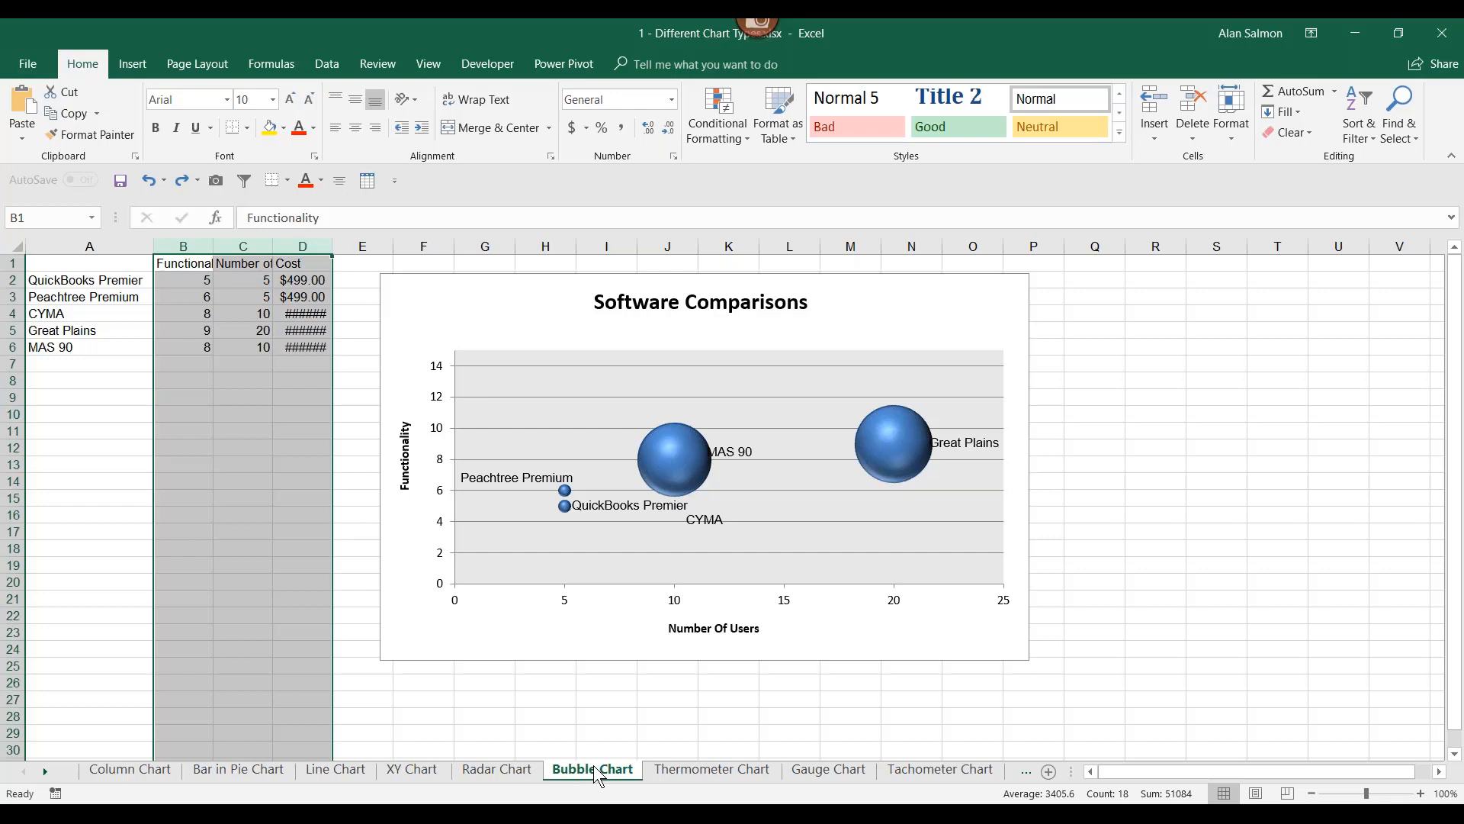
On the Thermometer Chart sheet, set Total Donations to 750000
{"action": "left_click", "coordinate": [702, 774]}
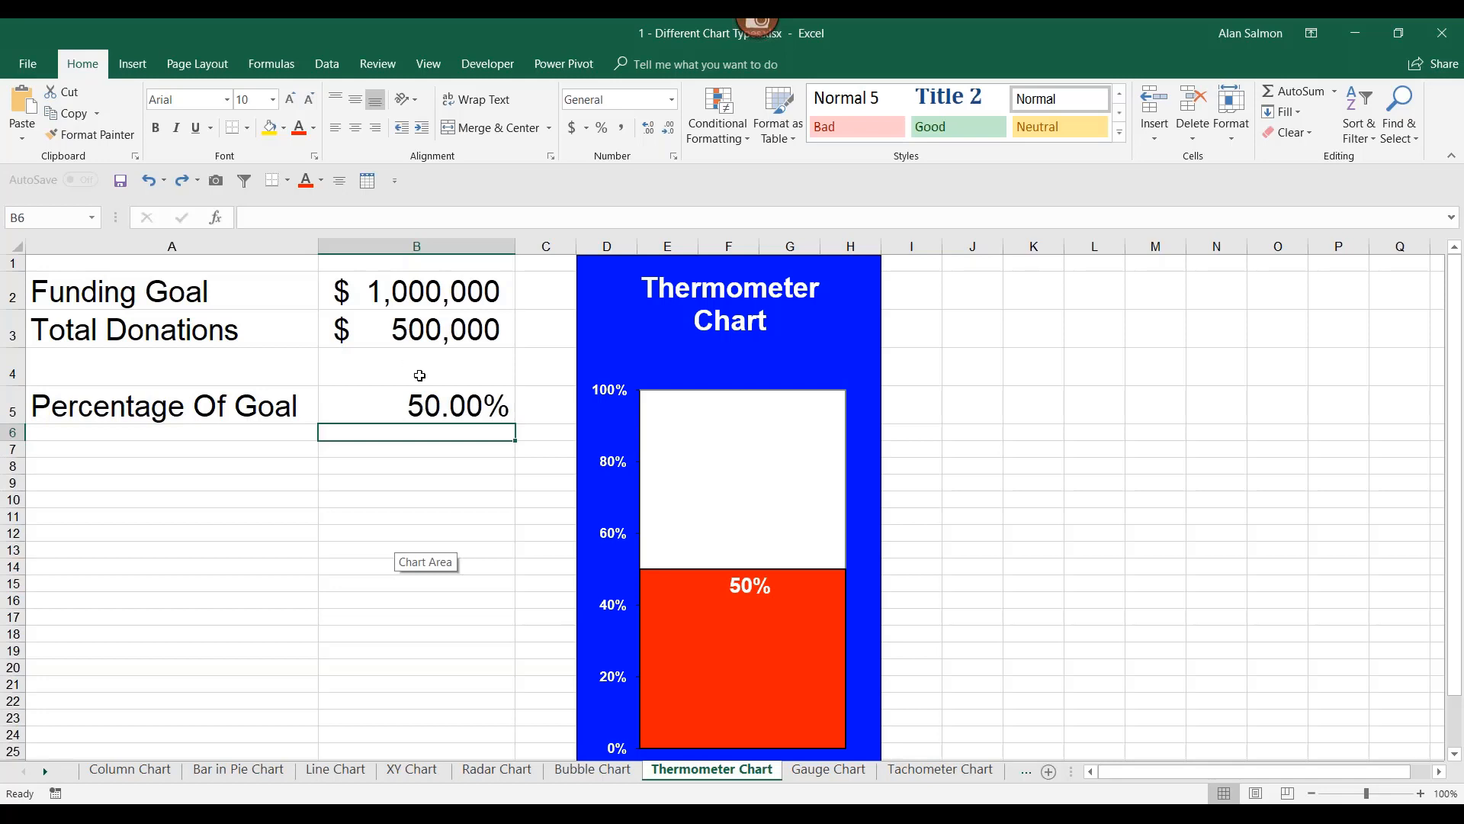
{"action": "double_click", "coordinate": [420, 329]}
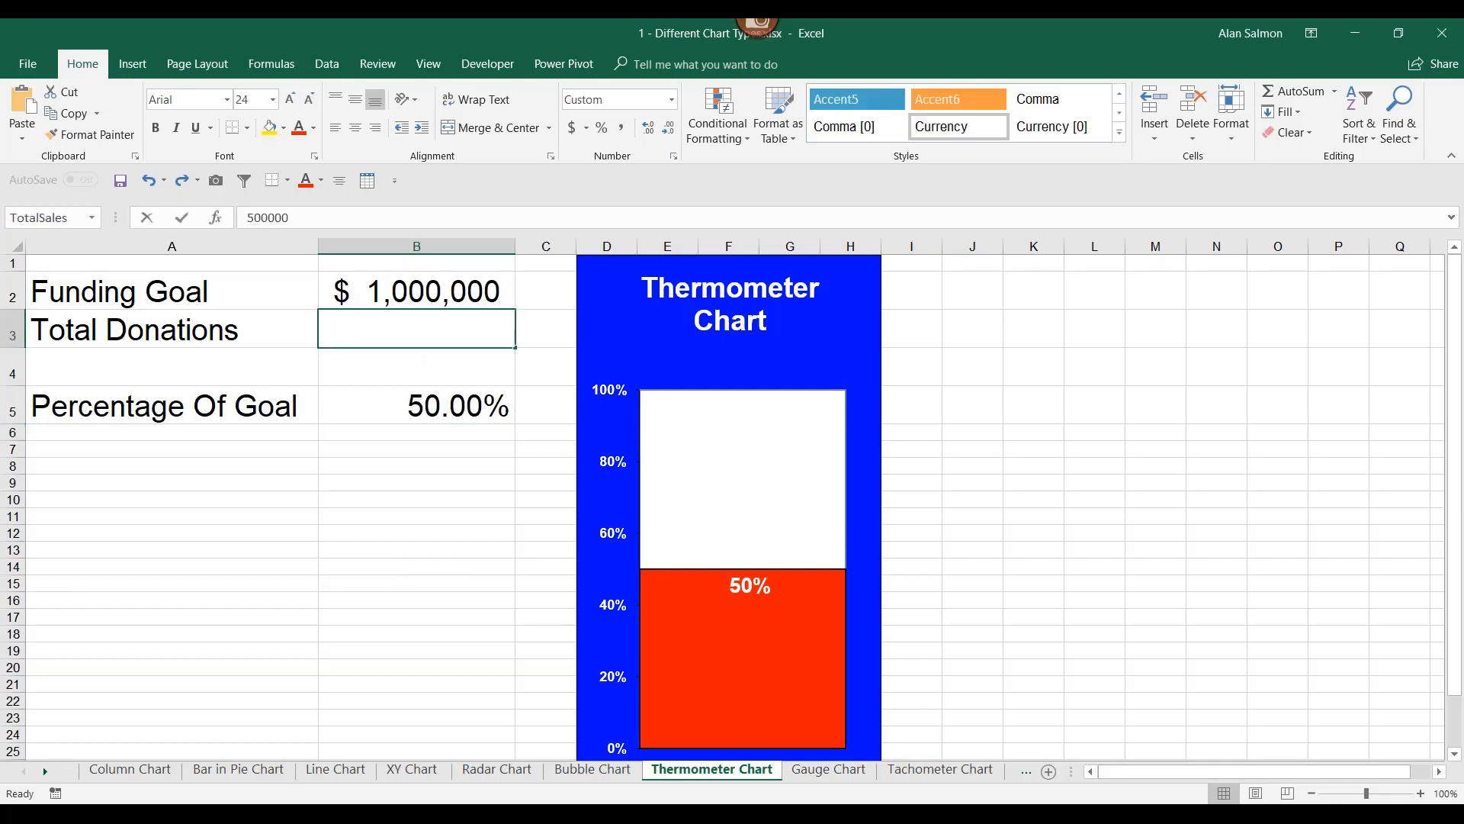
{"action": "type", "text": "750"}
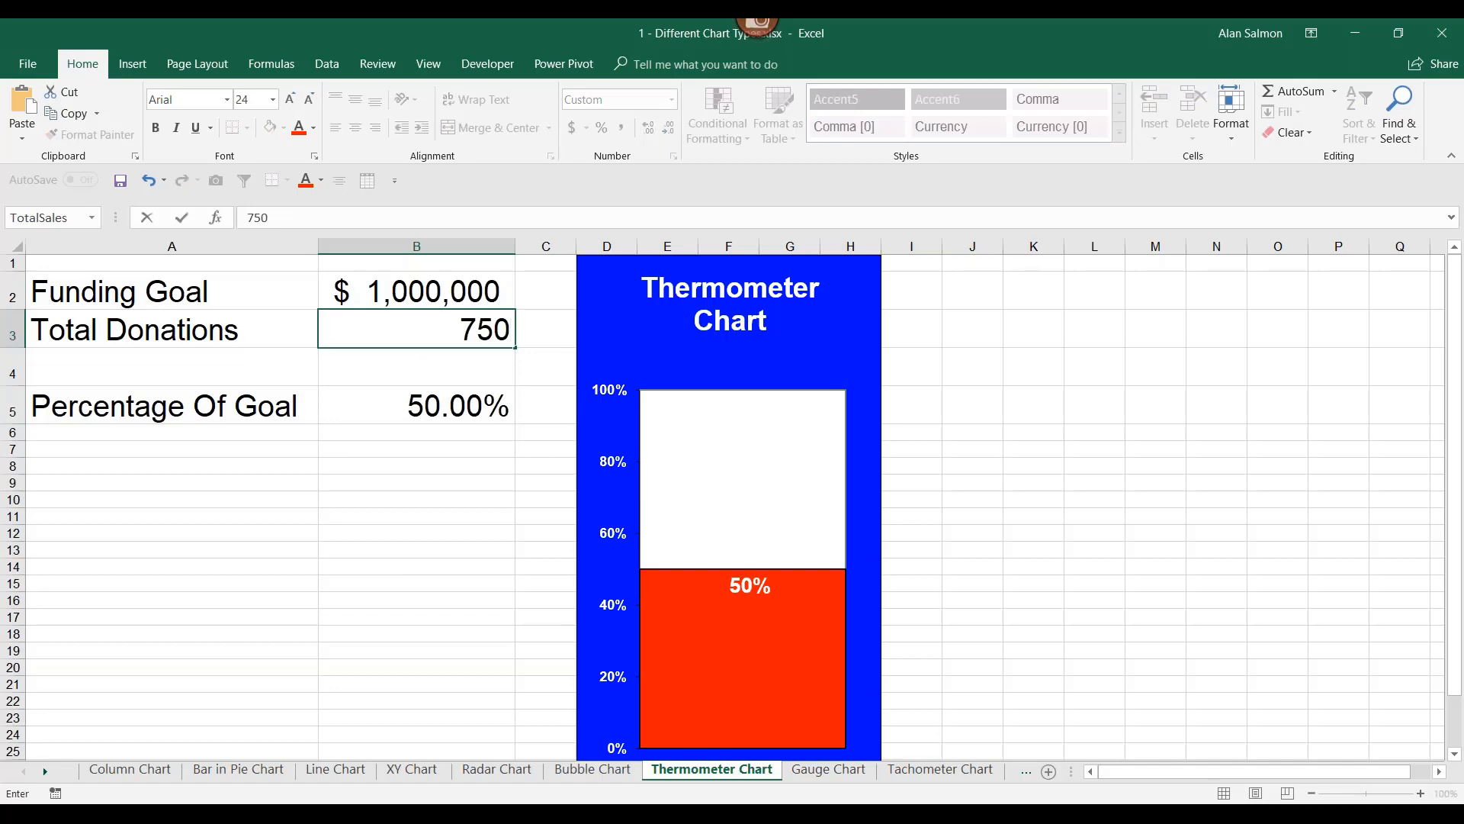
{"action": "type", "text": "000"}
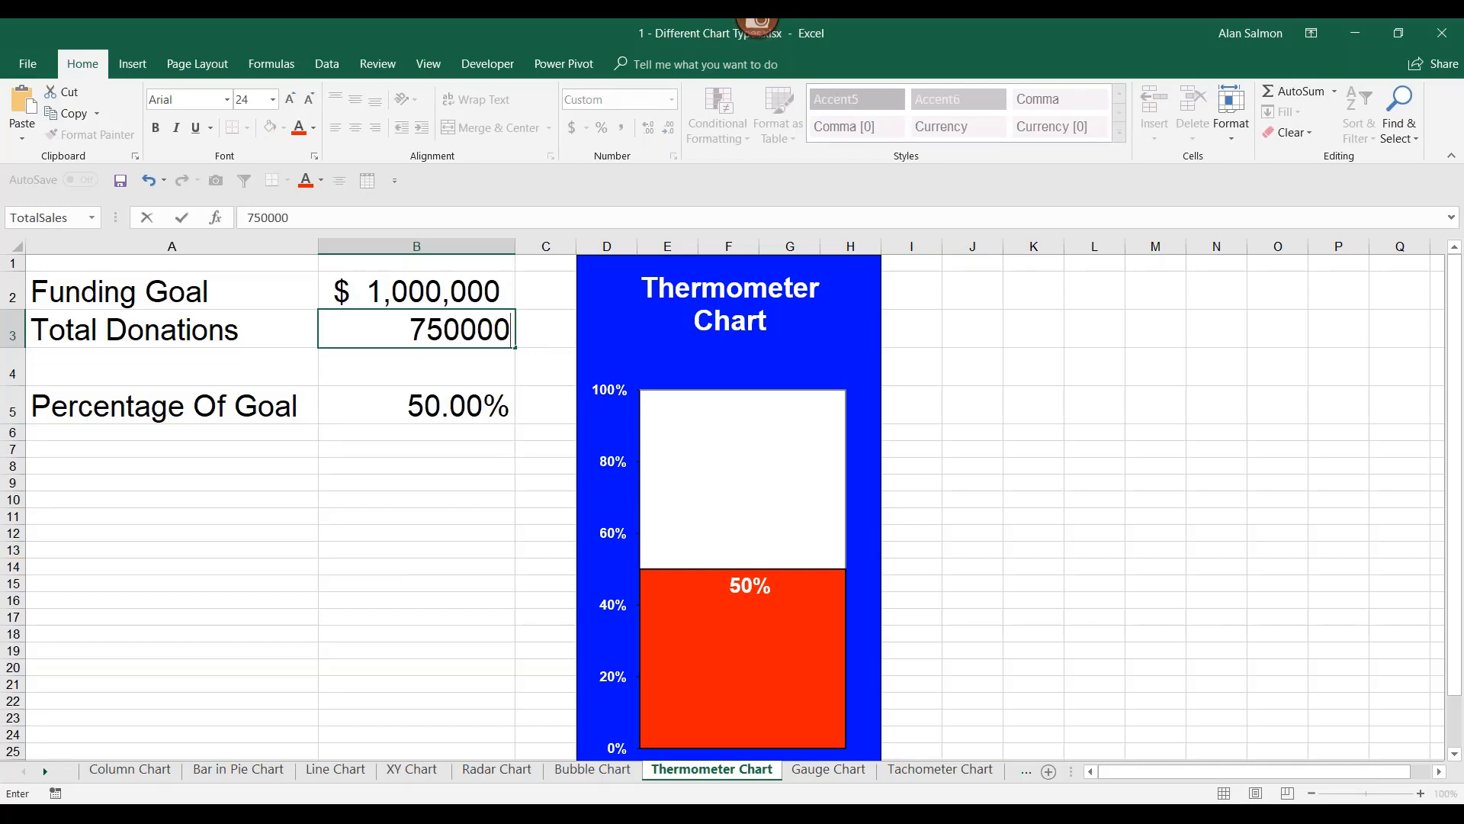
{"action": "key", "text": "Return"}
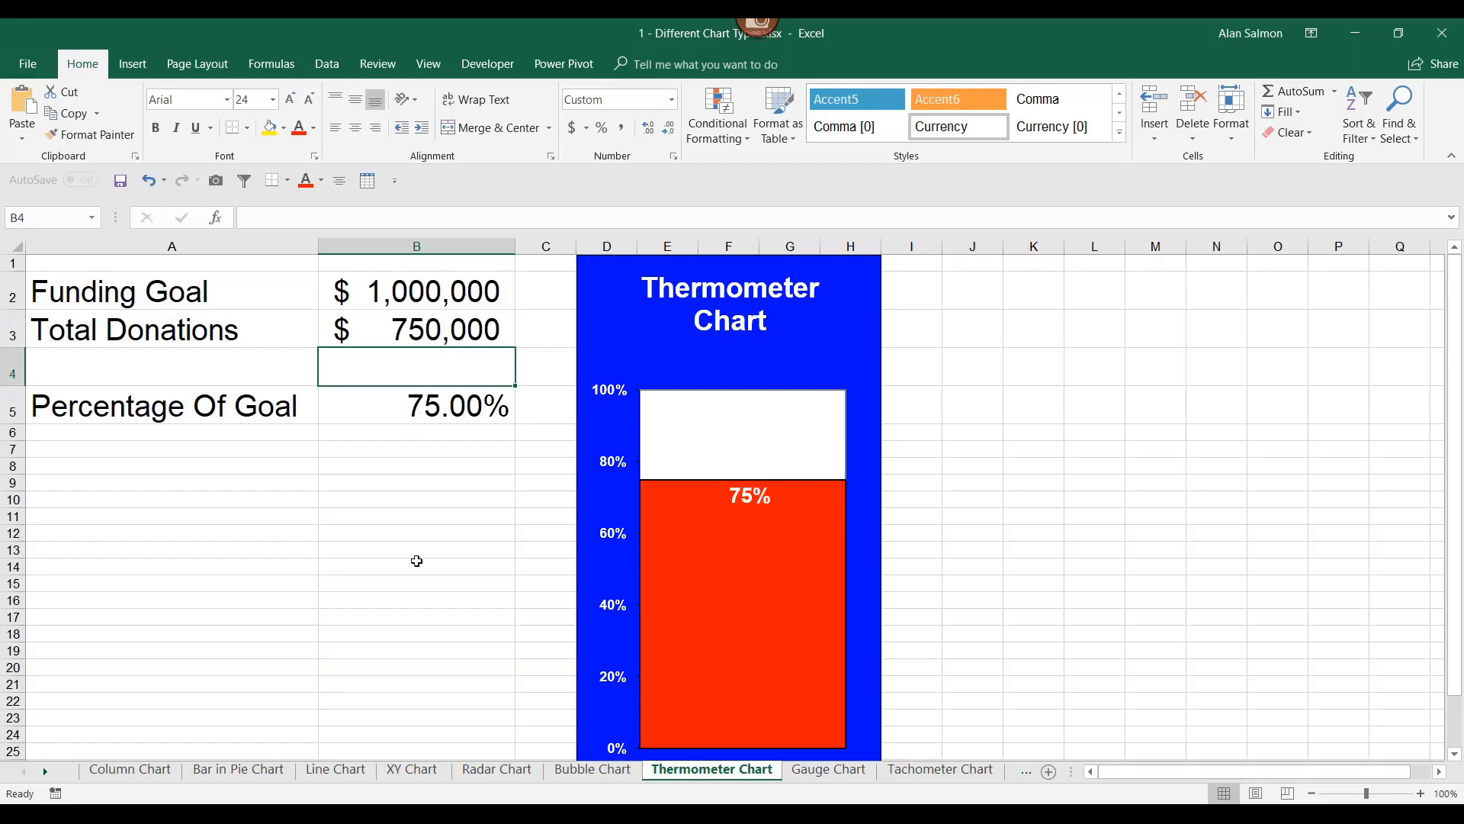
On the Gauge Chart sheet, set the Budget percentage to 90%
{"action": "left_click", "coordinate": [827, 770]}
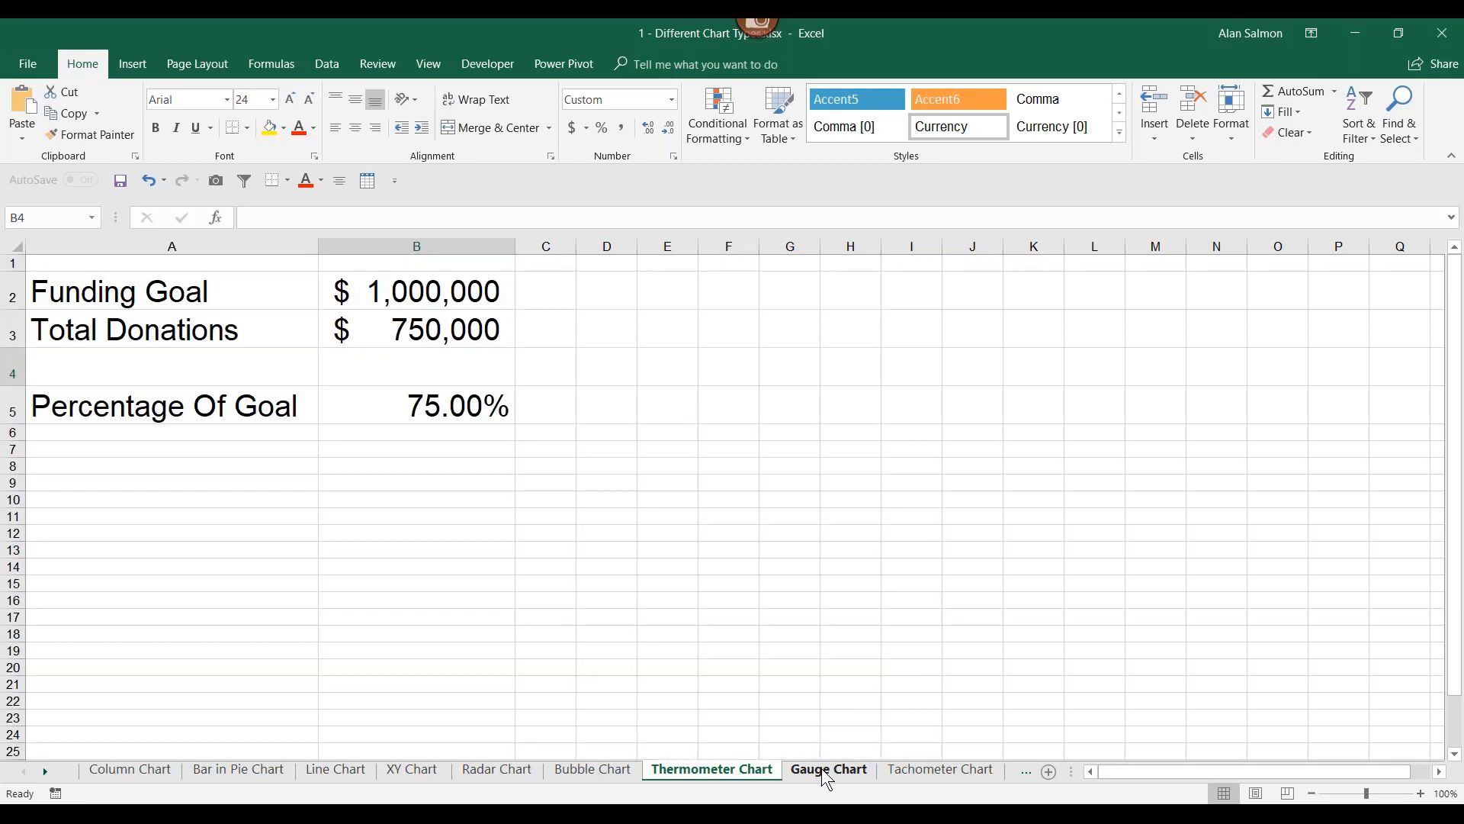
{"action": "left_click", "coordinate": [827, 772]}
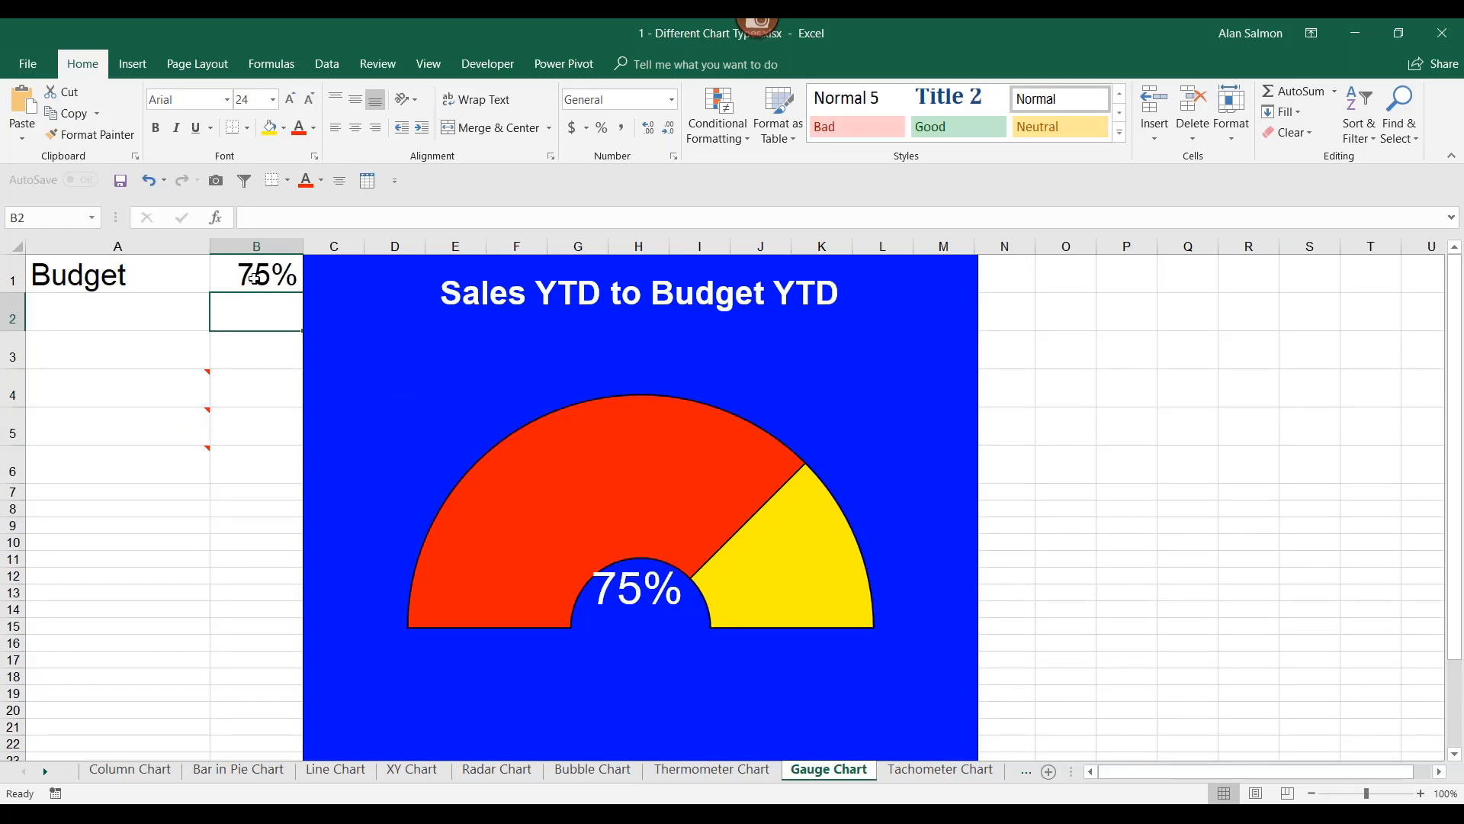
{"action": "left_click", "coordinate": [254, 277]}
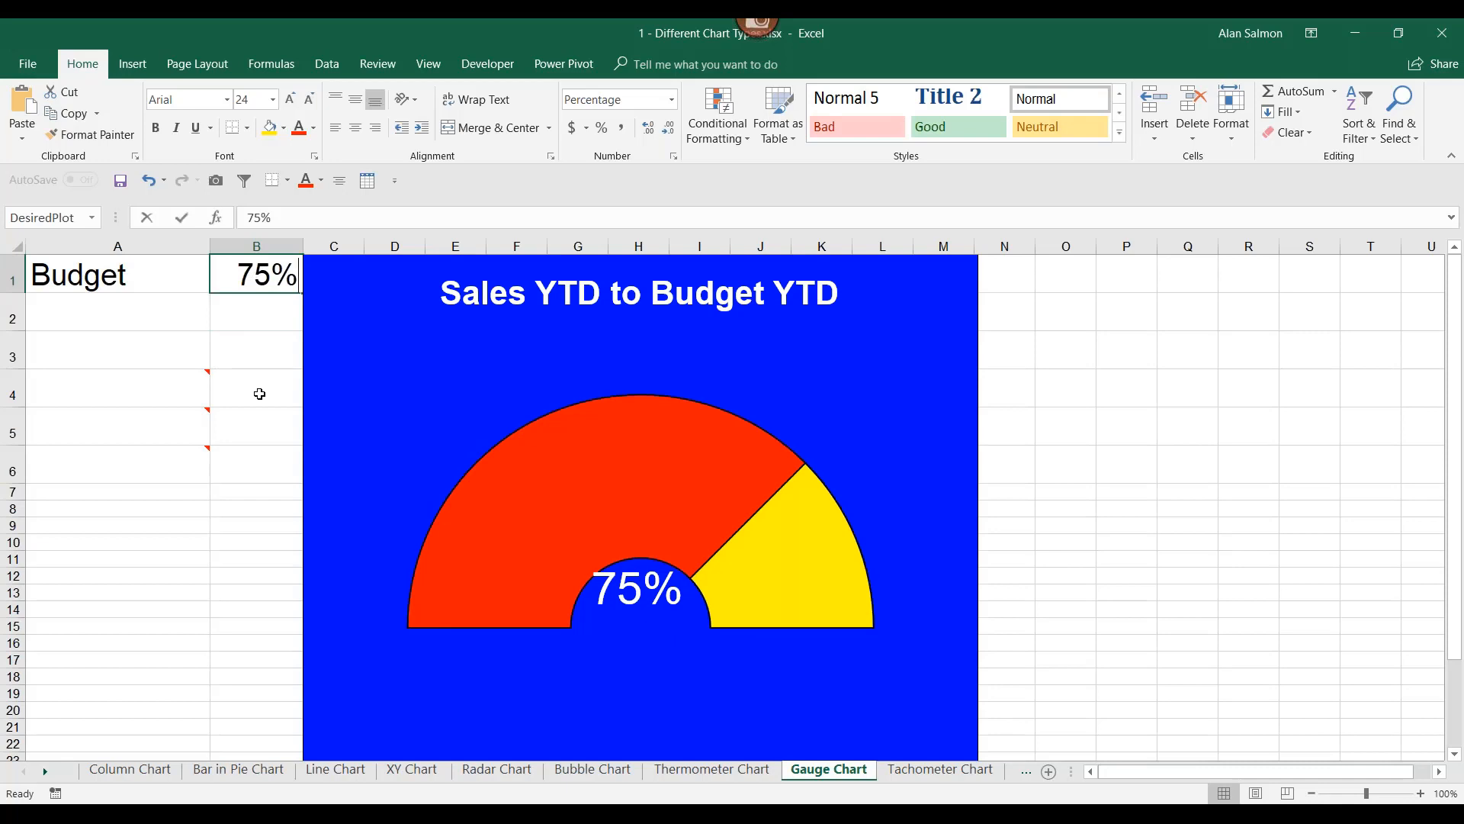
{"action": "type", "text": "90"}
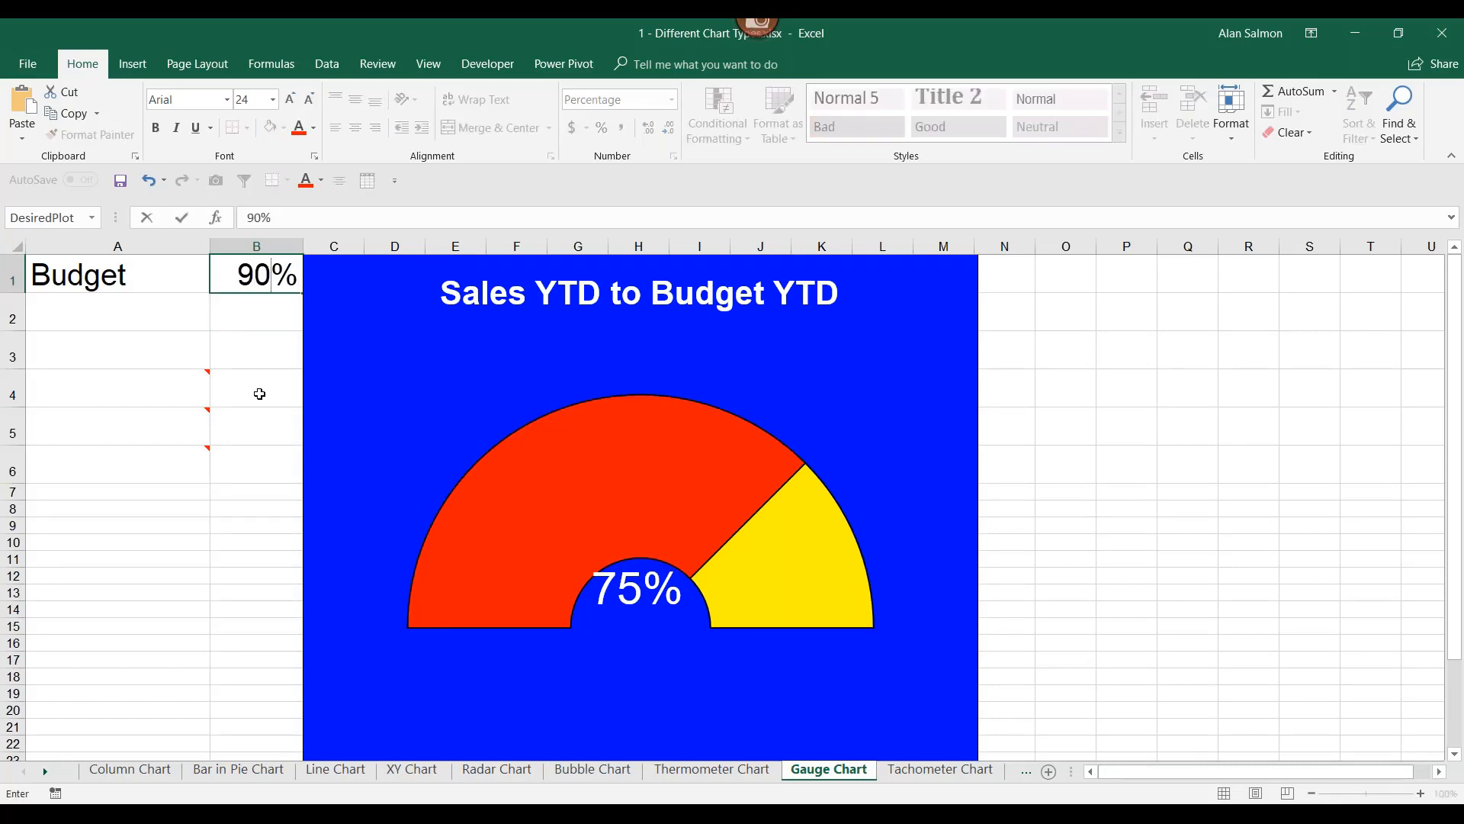
{"action": "key", "text": "Return"}
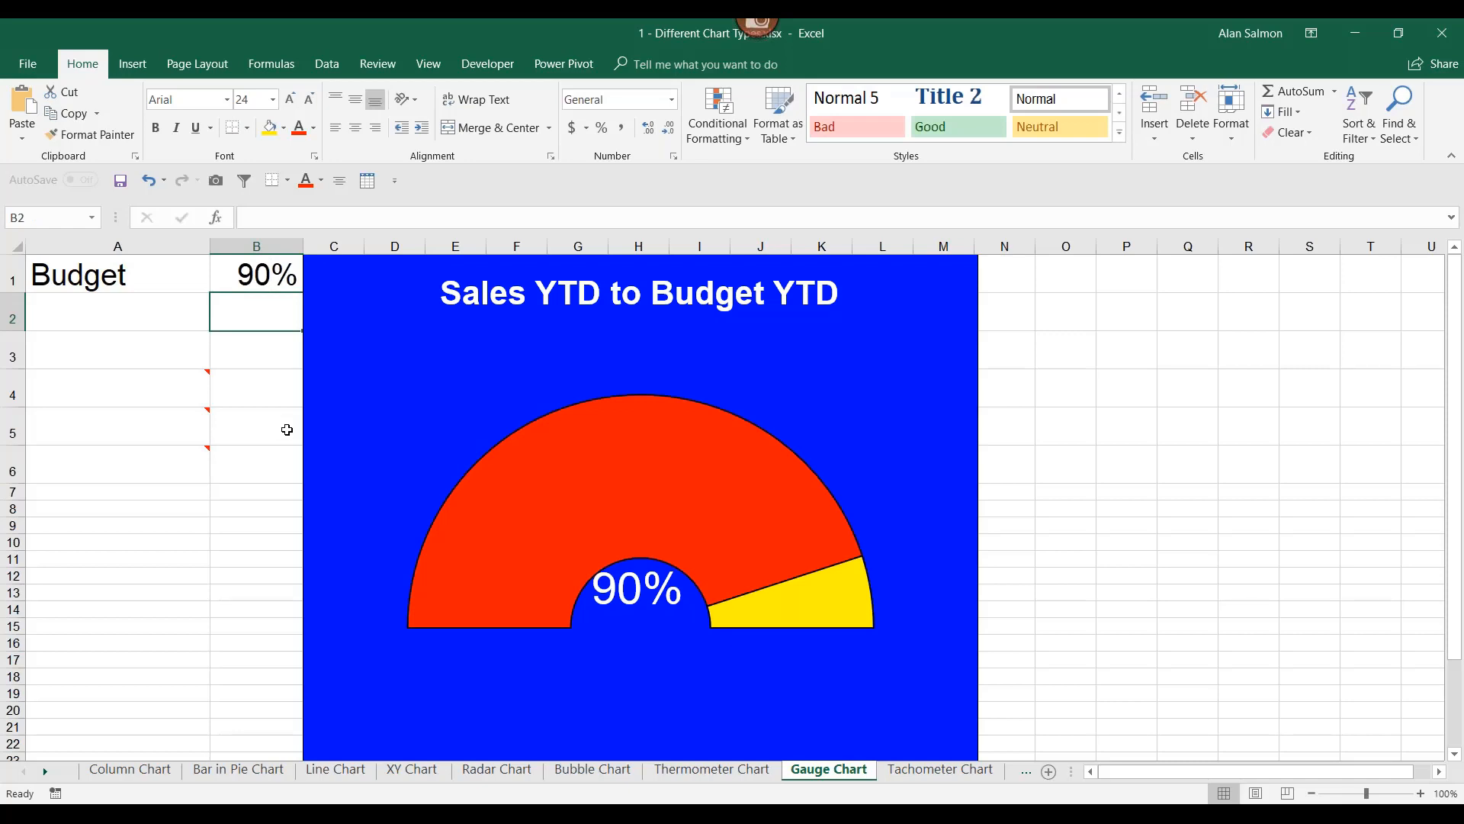
On the Tachometer Chart sheet, set the Sales to Budget percentage to 80%
{"action": "left_click", "coordinate": [929, 777]}
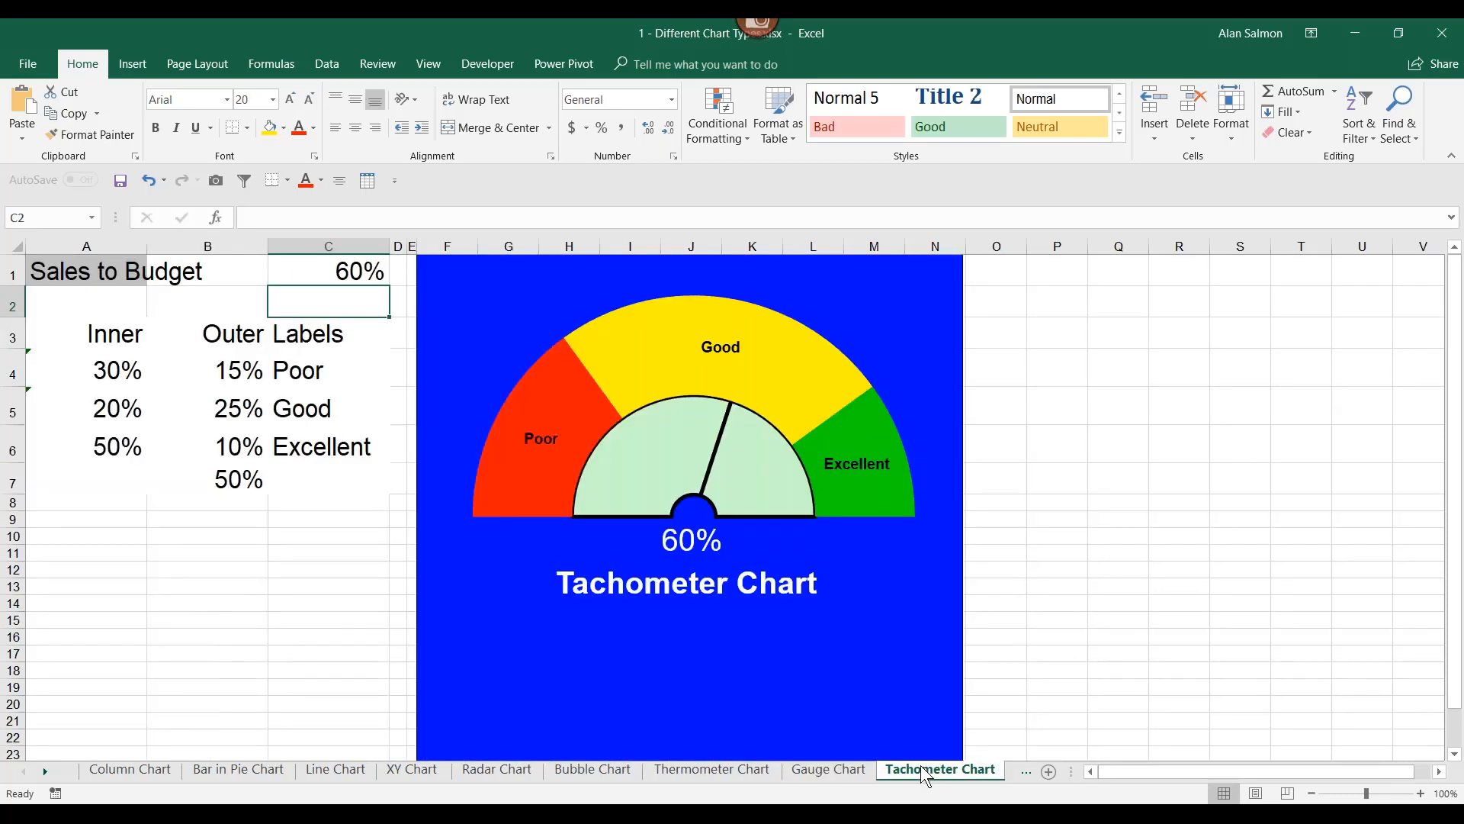
{"action": "type", "text": "60"}
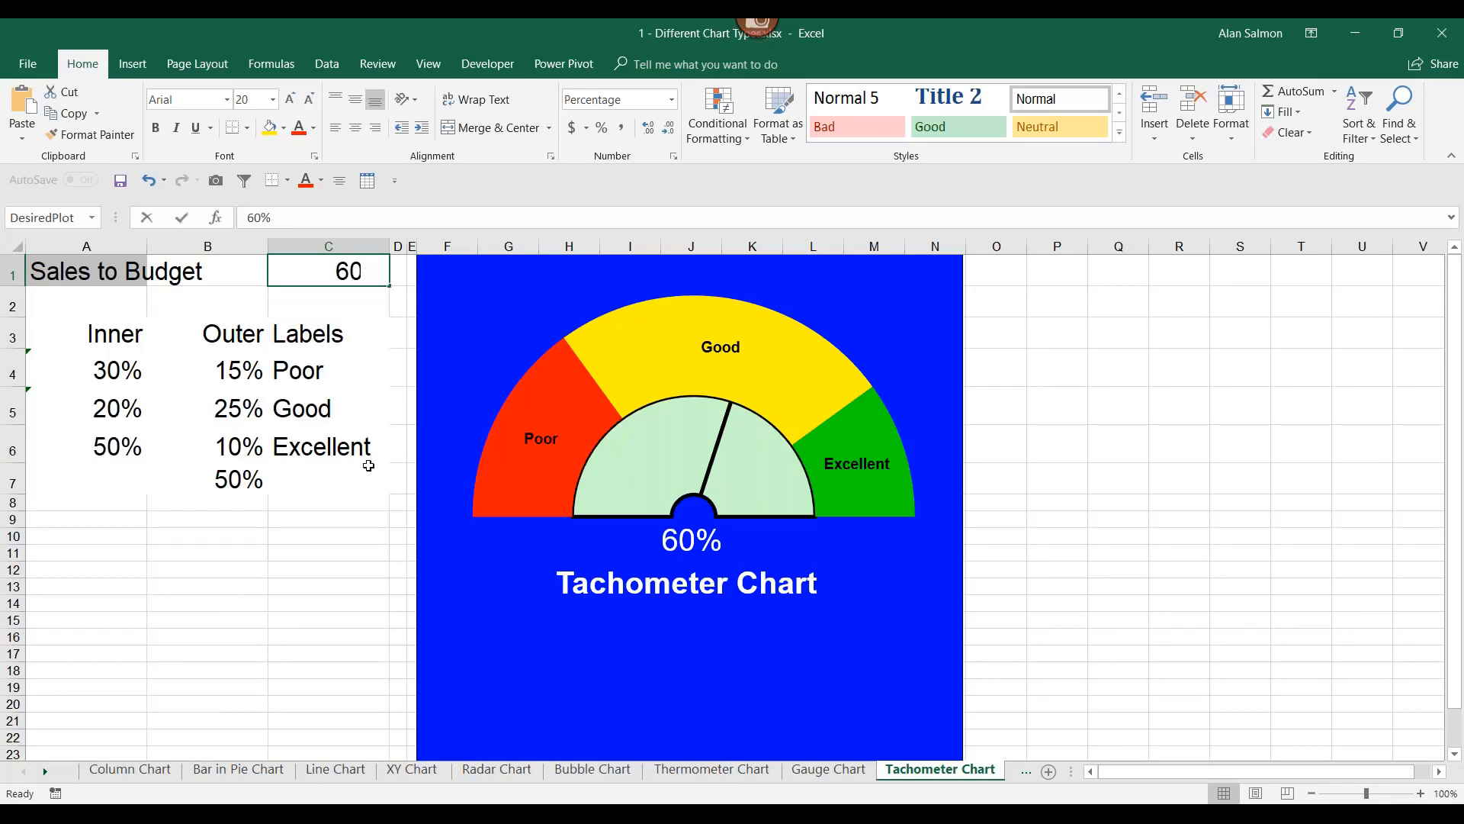
{"action": "key", "text": "BackSpace"}
{"action": "key", "text": "BackSpace"}
{"action": "type", "text": "80"}
{"action": "key", "text": "Return"}
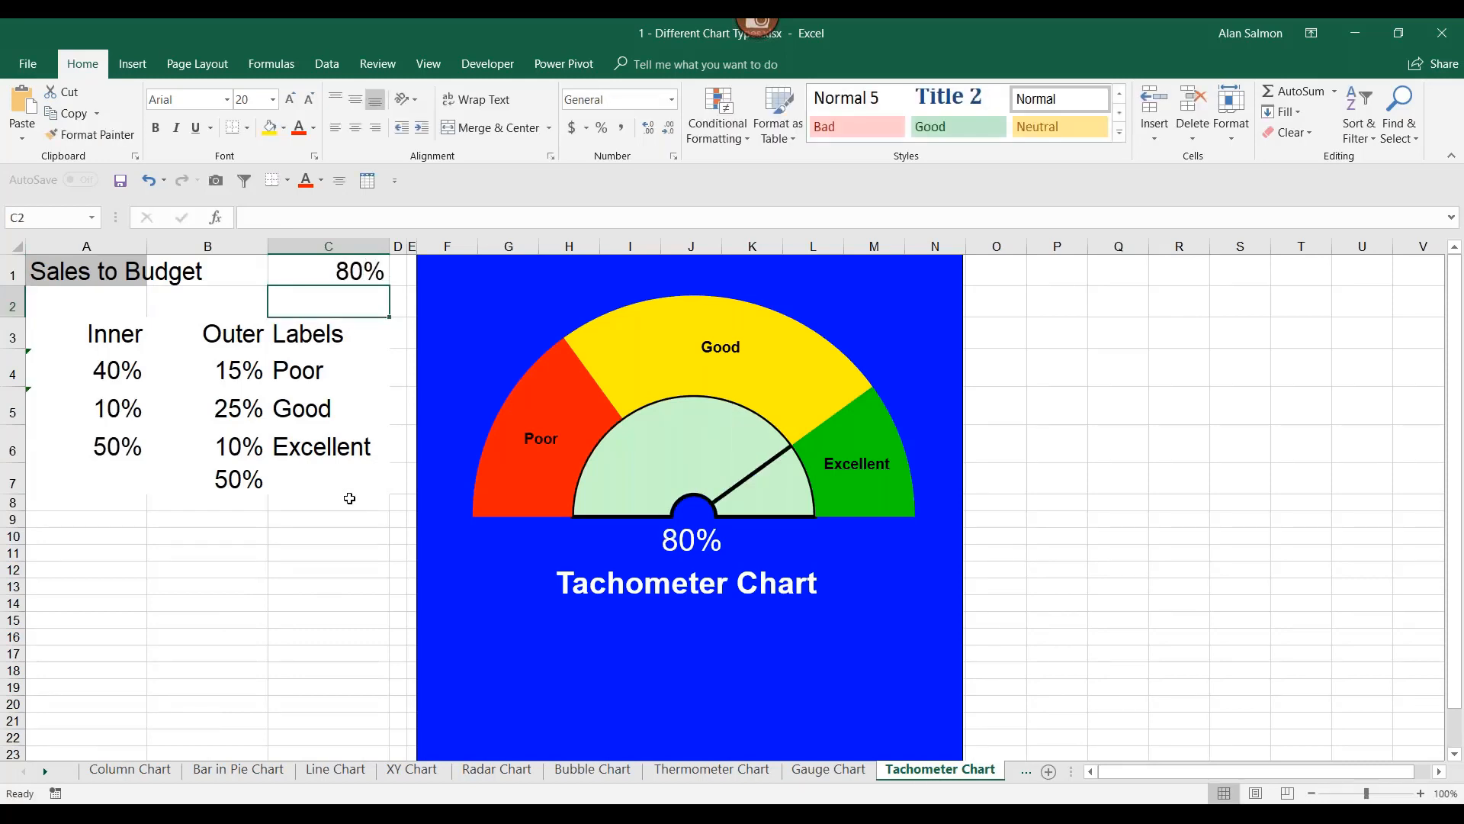
Compare the chart on the Gauge Chart sheet with the one on the Tachometer Chart sheet
{"action": "left_click", "coordinate": [813, 770]}
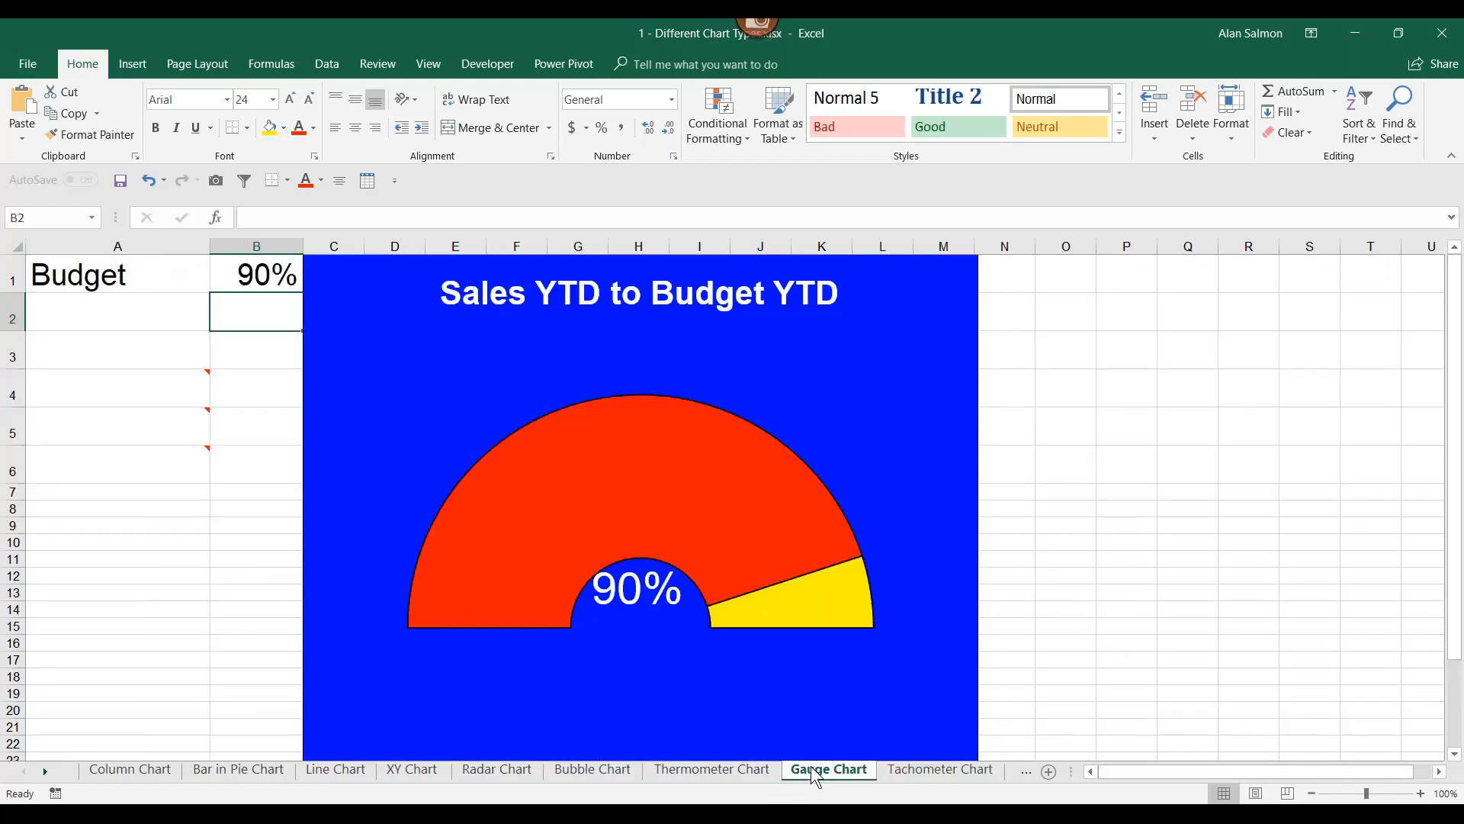
{"action": "left_click", "coordinate": [919, 770]}
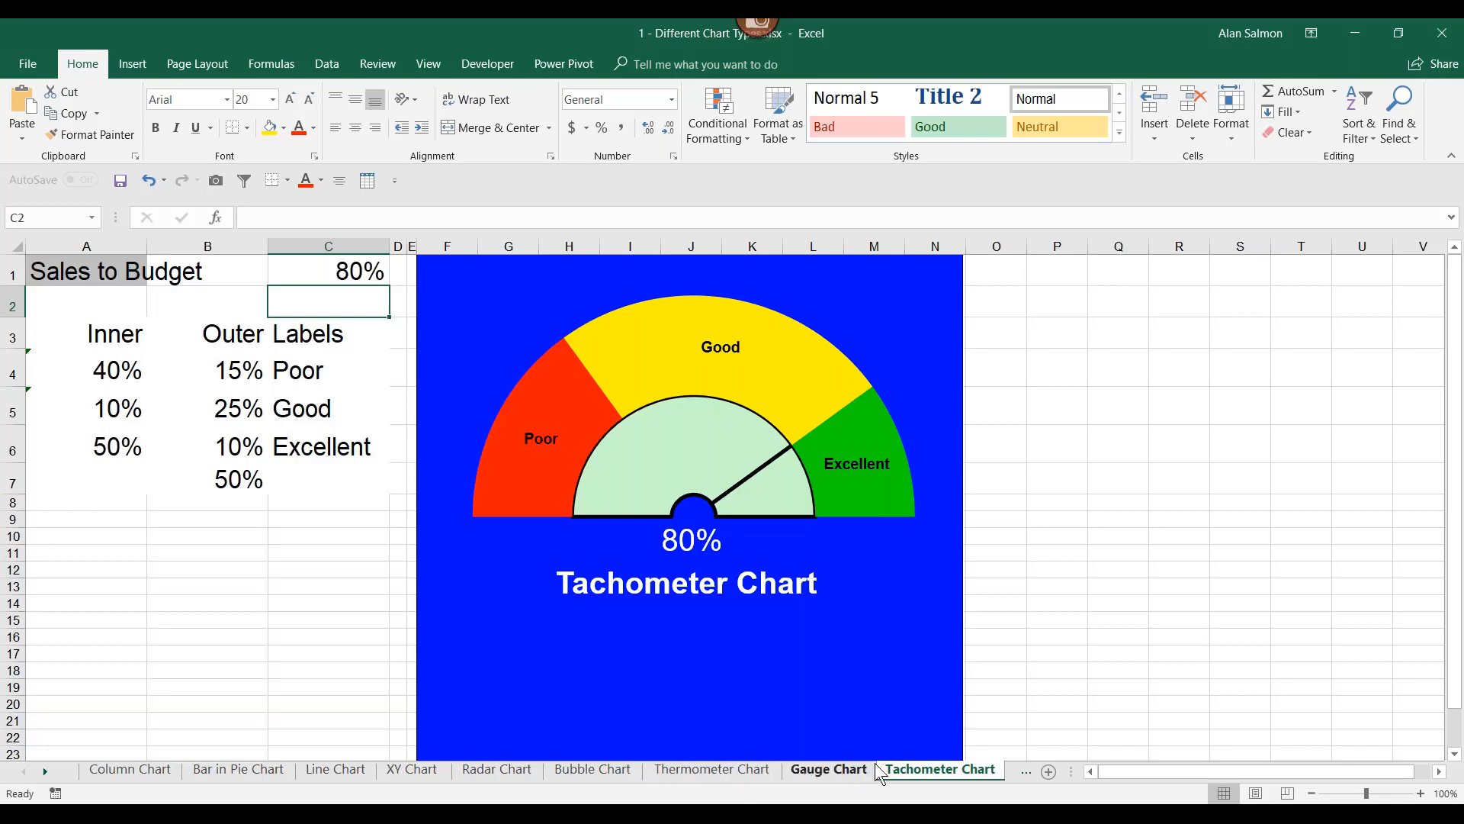
On the Graph w Dynamic Range Names sheet, clear the dates and sales in A4:B13, and undo the deletion
{"action": "left_click", "coordinate": [1026, 772]}
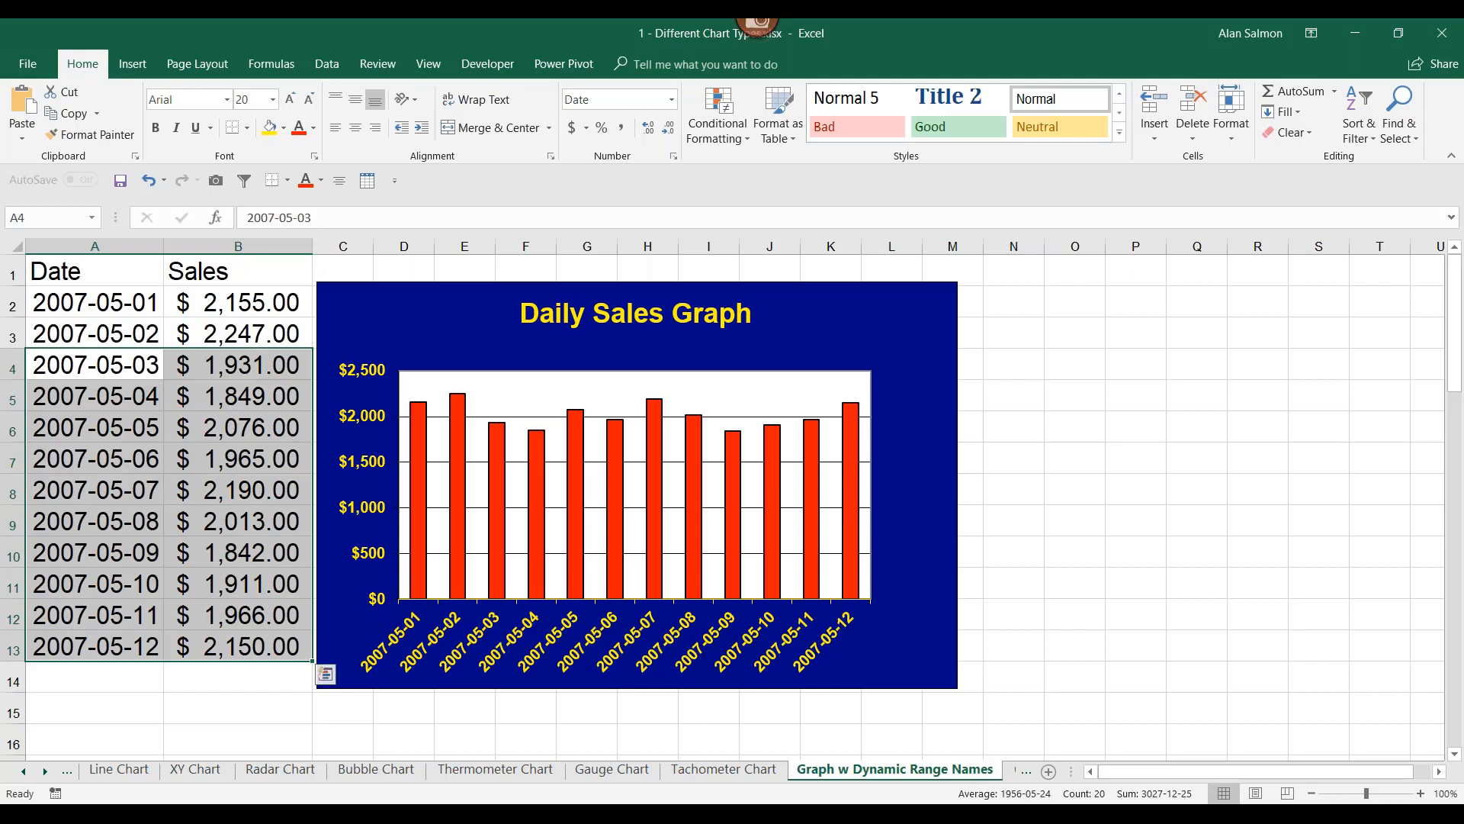
{"action": "left_click", "coordinate": [109, 365]}
{"action": "left_click_drag", "start_coordinate": [109, 365], "coordinate": [234, 642]}
{"action": "key", "text": "Delete"}
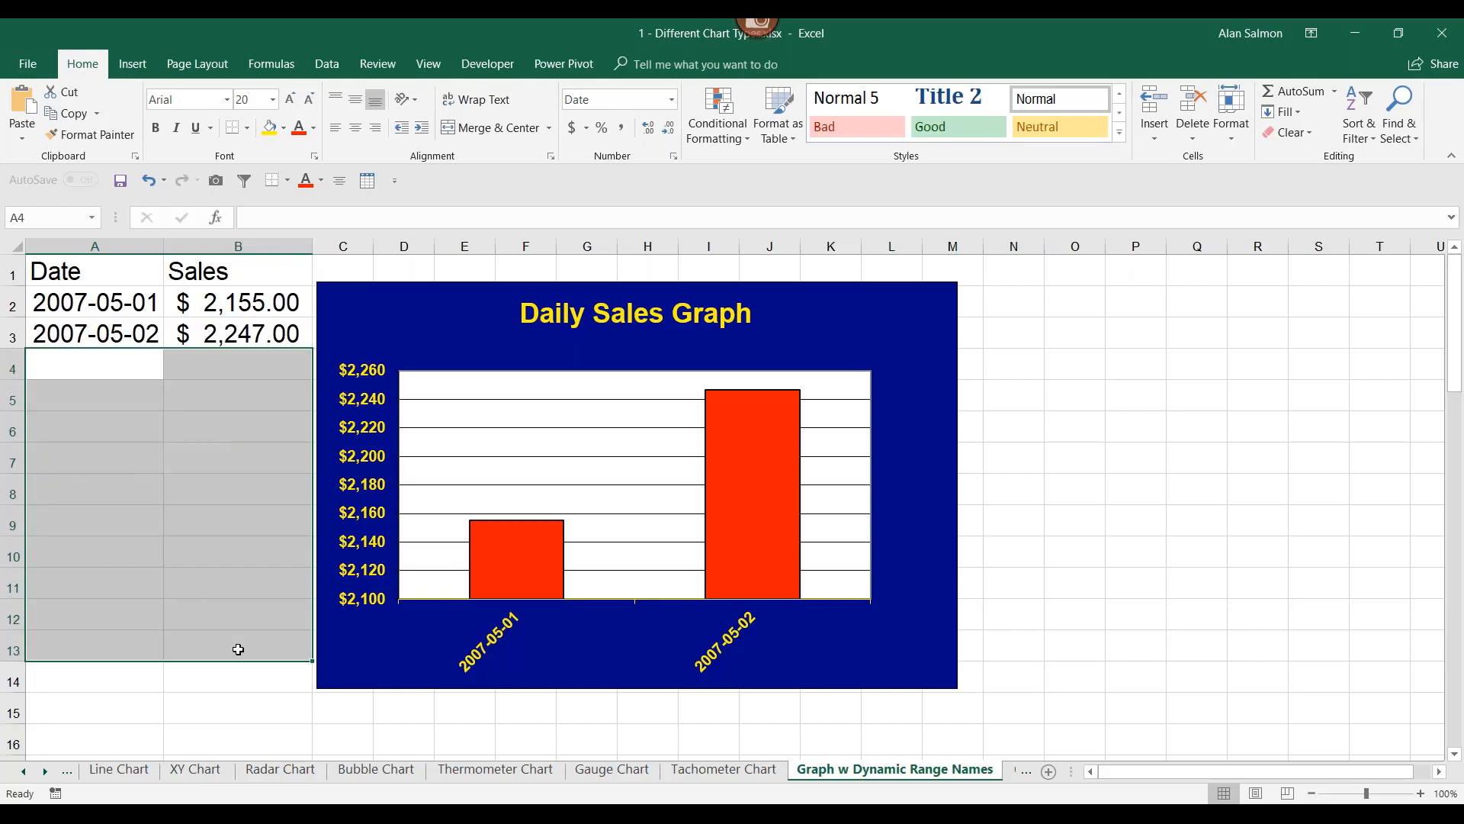
{"action": "left_click", "coordinate": [150, 181]}
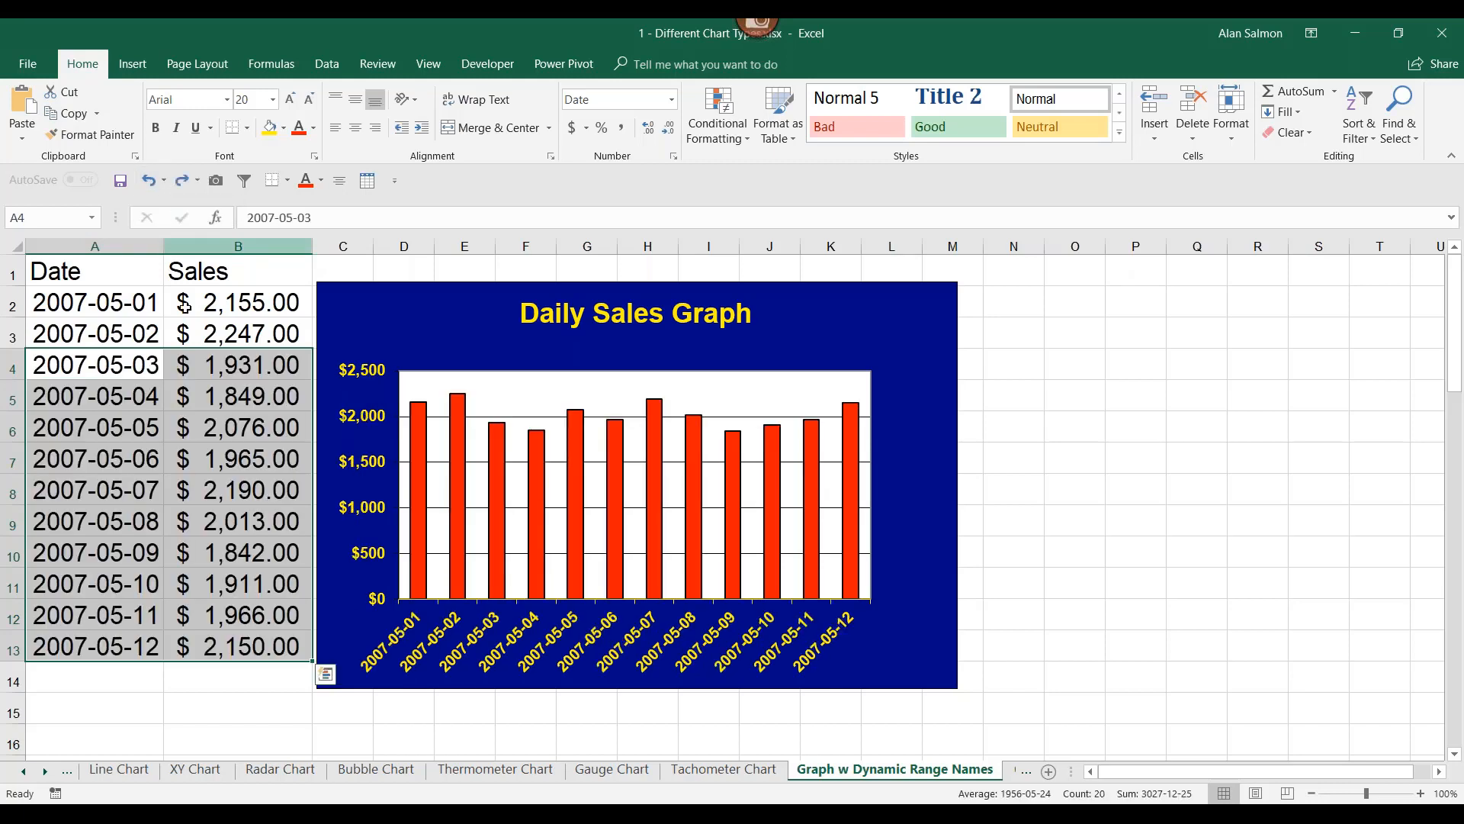
On the Graph w Spinner sheet, reduce the Number Of Months To Display to 1 for the Accounts Receivable Balance chart
{"action": "left_click", "coordinate": [1025, 772]}
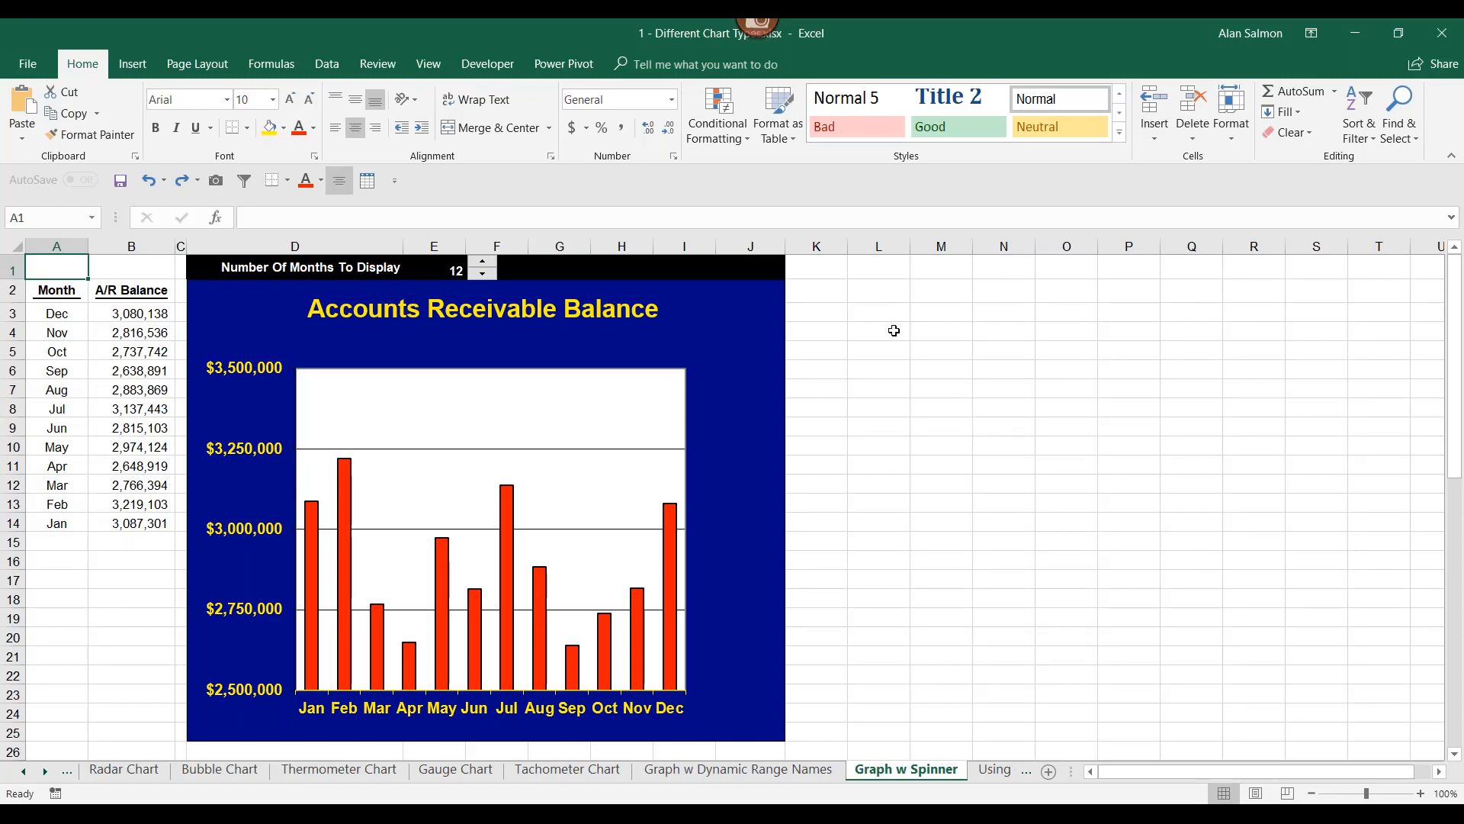
{"action": "left_click", "coordinate": [483, 275]}
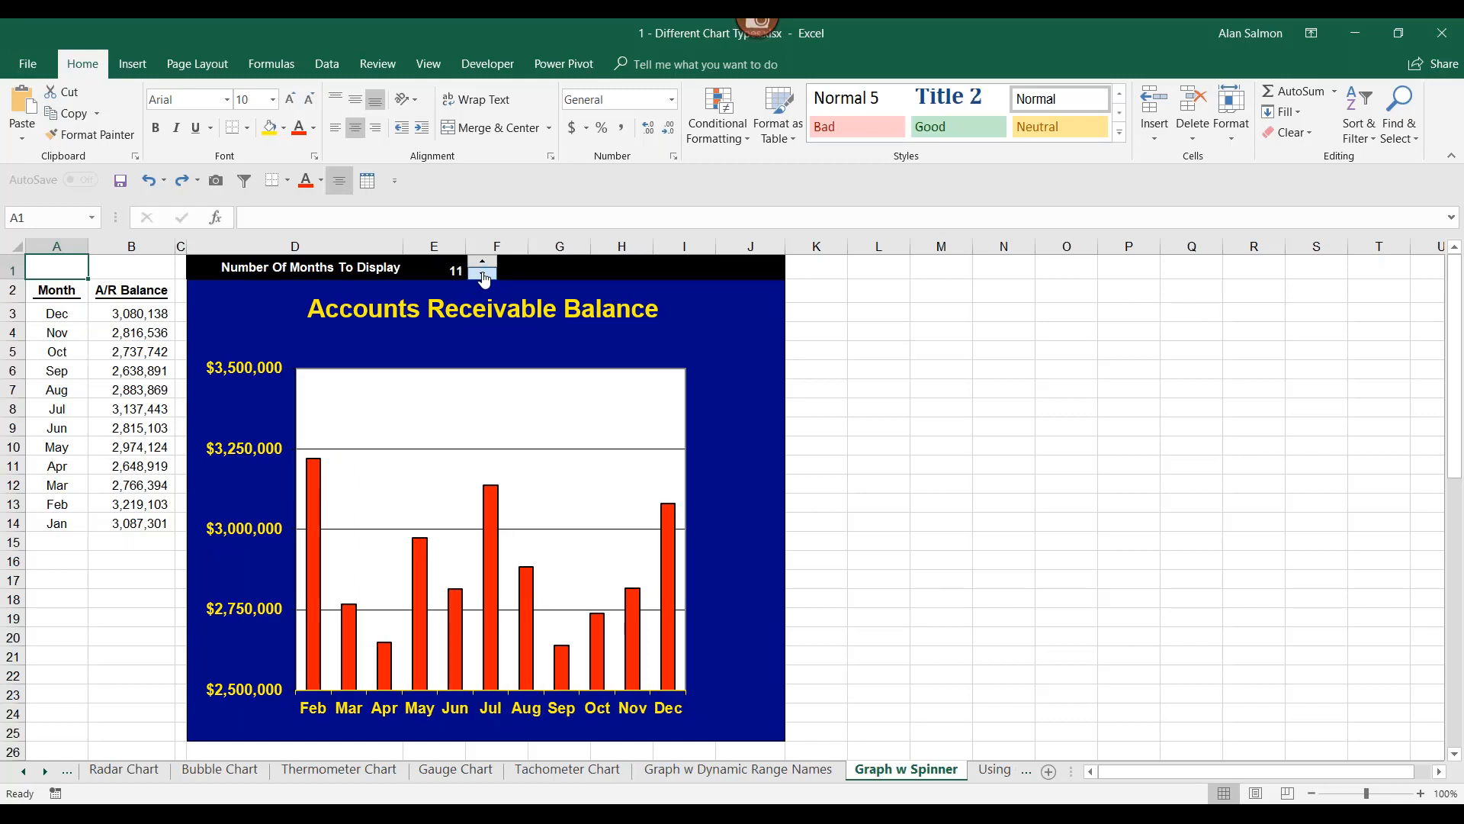
{"action": "left_click", "coordinate": [484, 276]}
{"action": "left_click", "coordinate": [483, 275]}
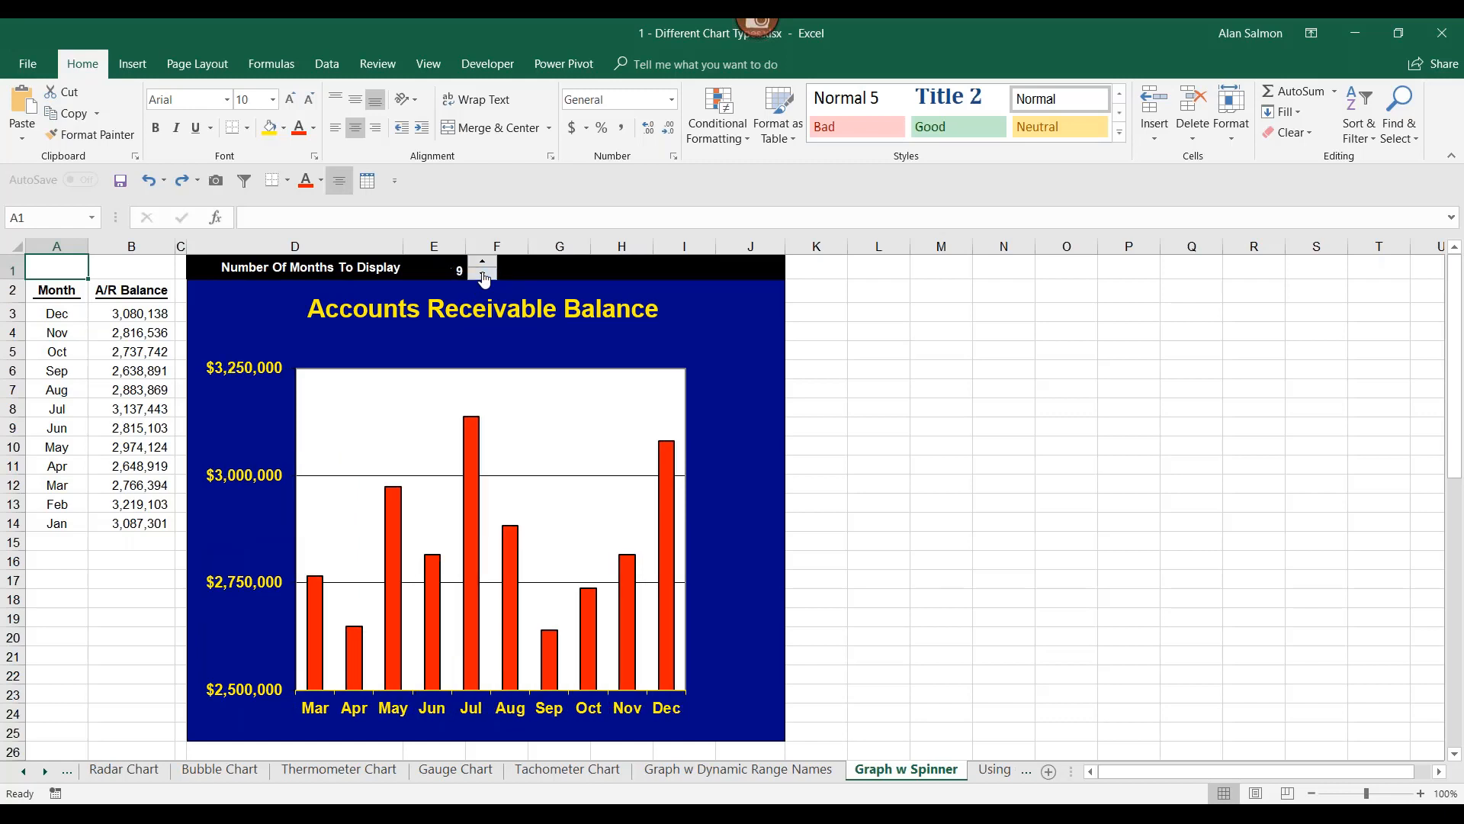
{"action": "left_click", "coordinate": [484, 275]}
{"action": "left_click", "coordinate": [484, 275]}
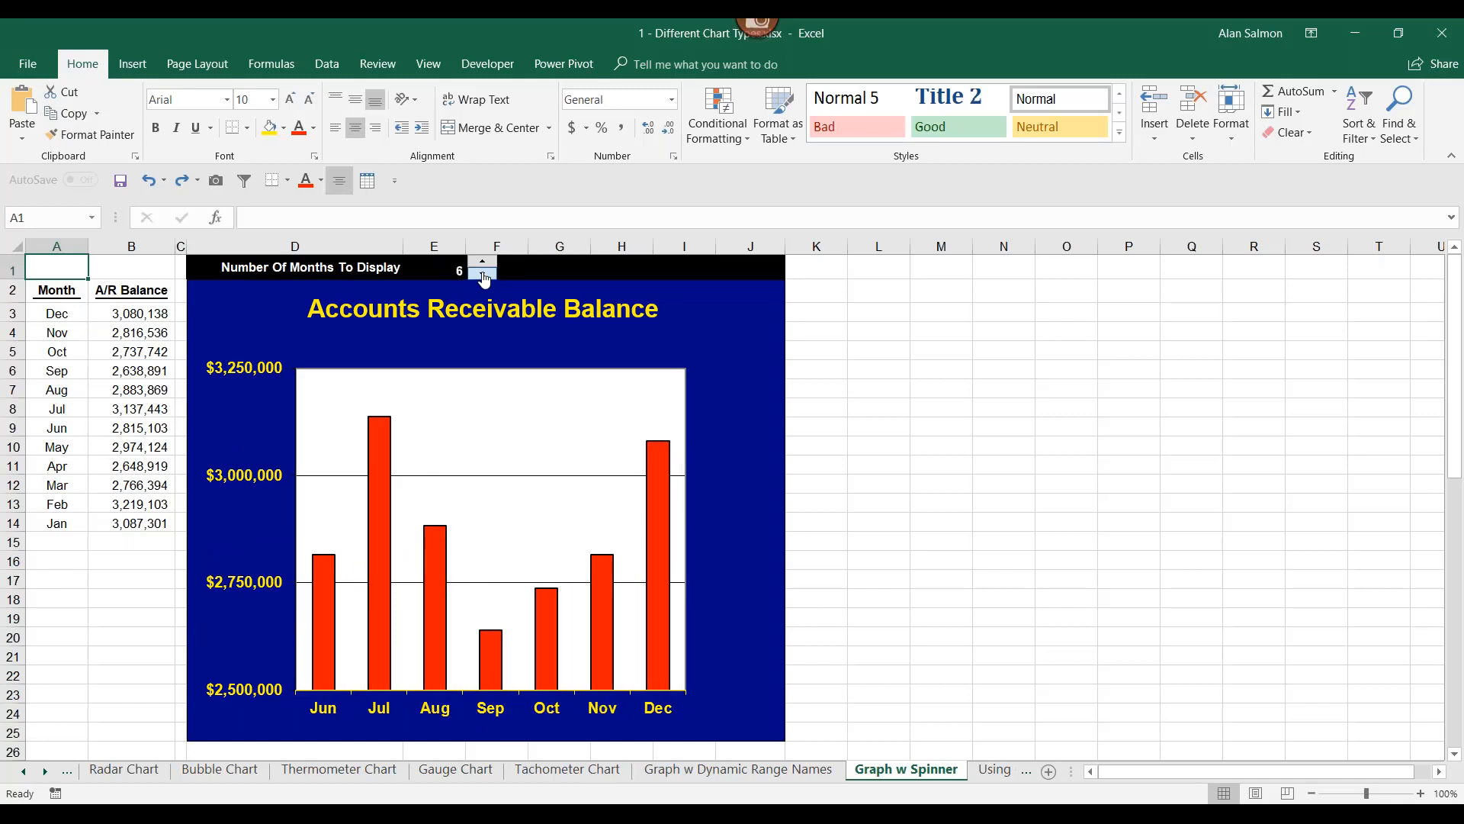
{"action": "left_click", "coordinate": [484, 276]}
{"action": "left_click", "coordinate": [484, 275]}
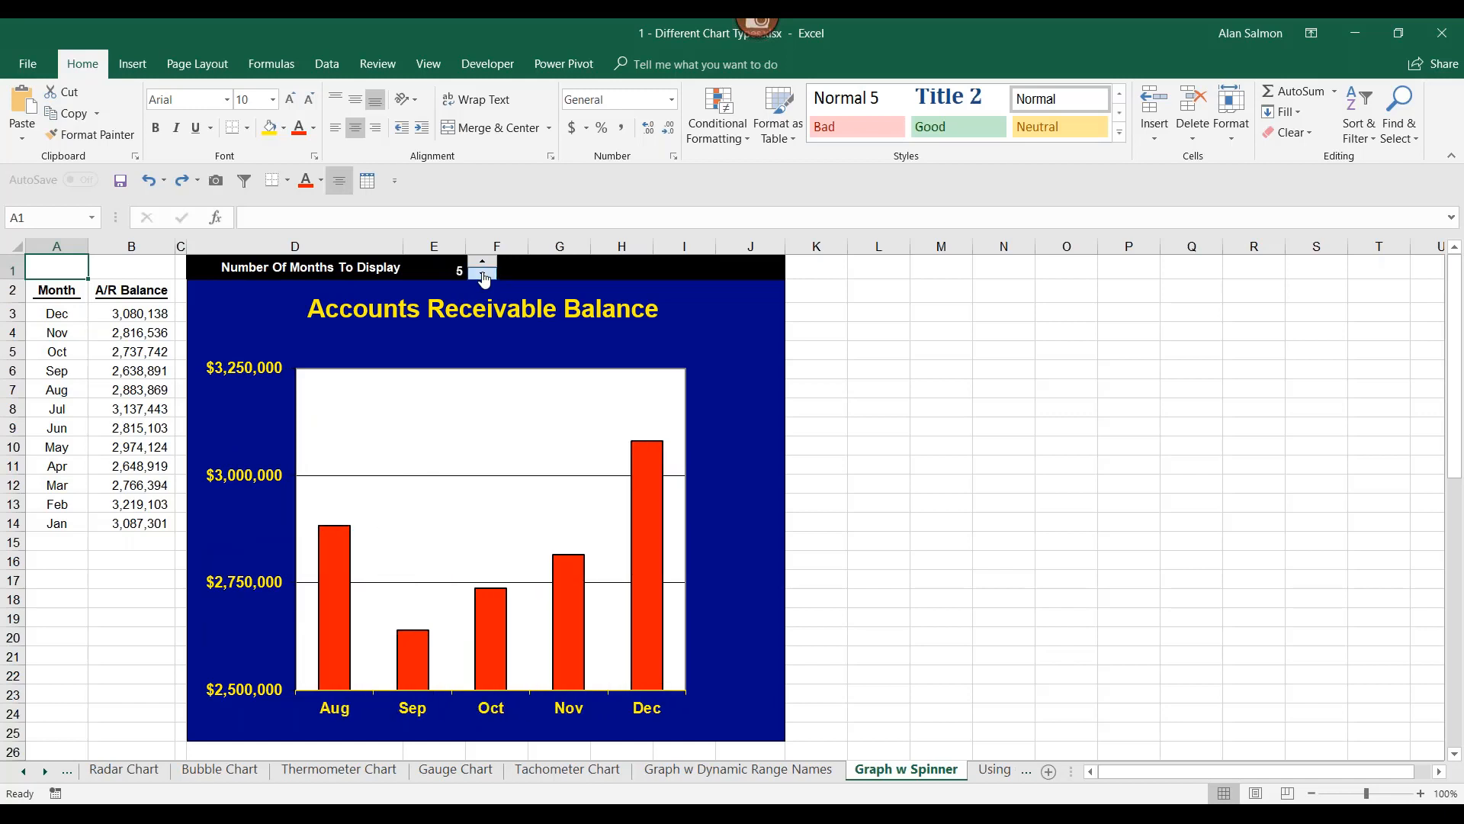
{"action": "left_click", "coordinate": [483, 276]}
{"action": "left_click", "coordinate": [484, 275]}
{"action": "left_click", "coordinate": [484, 276]}
{"action": "left_click", "coordinate": [484, 275]}
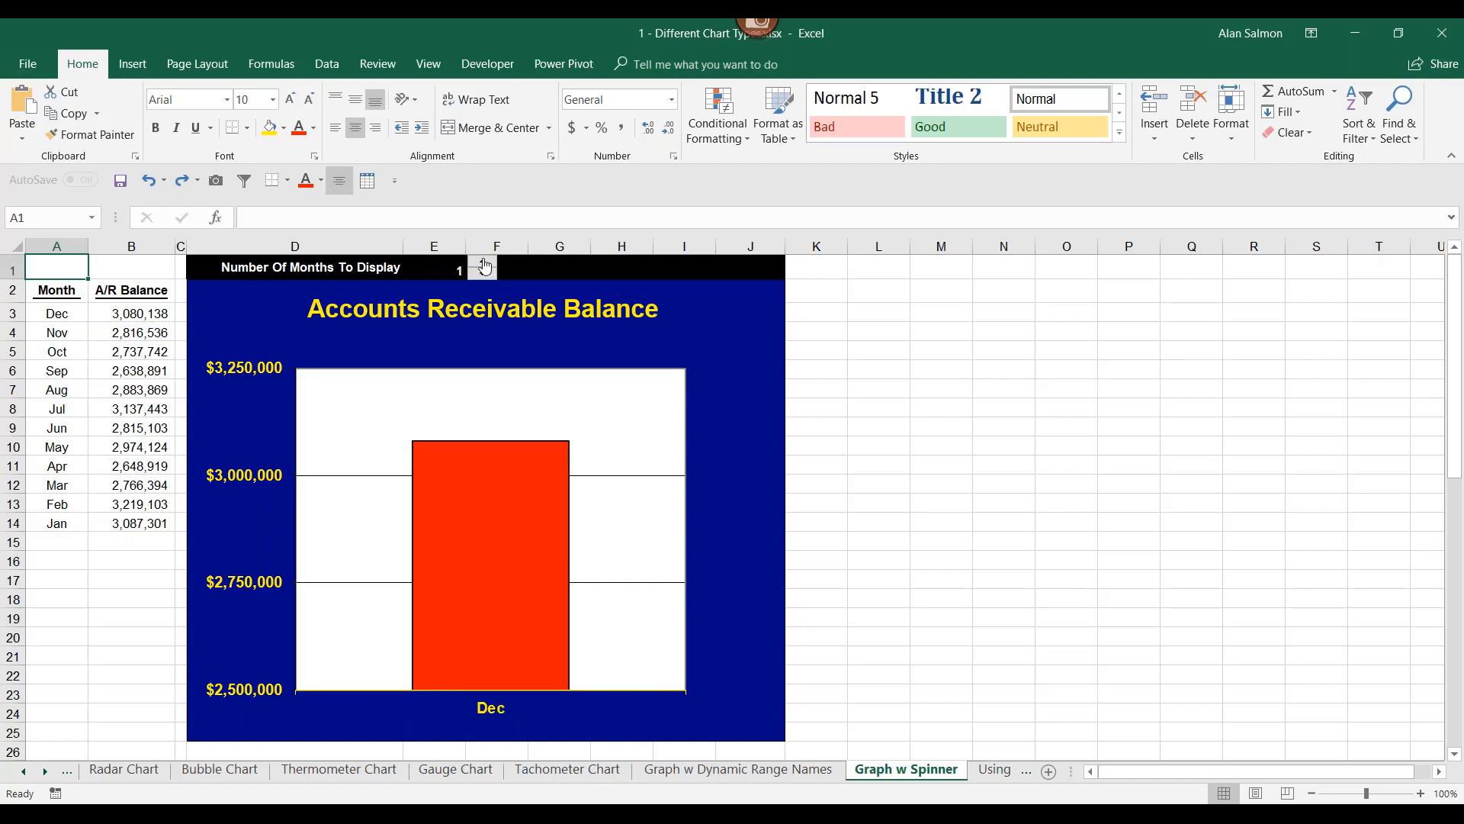
On the Using Checkboxes sheet, turn on the Accounts Receivable and Inventory series alongside Cash
{"action": "left_click", "coordinate": [991, 771]}
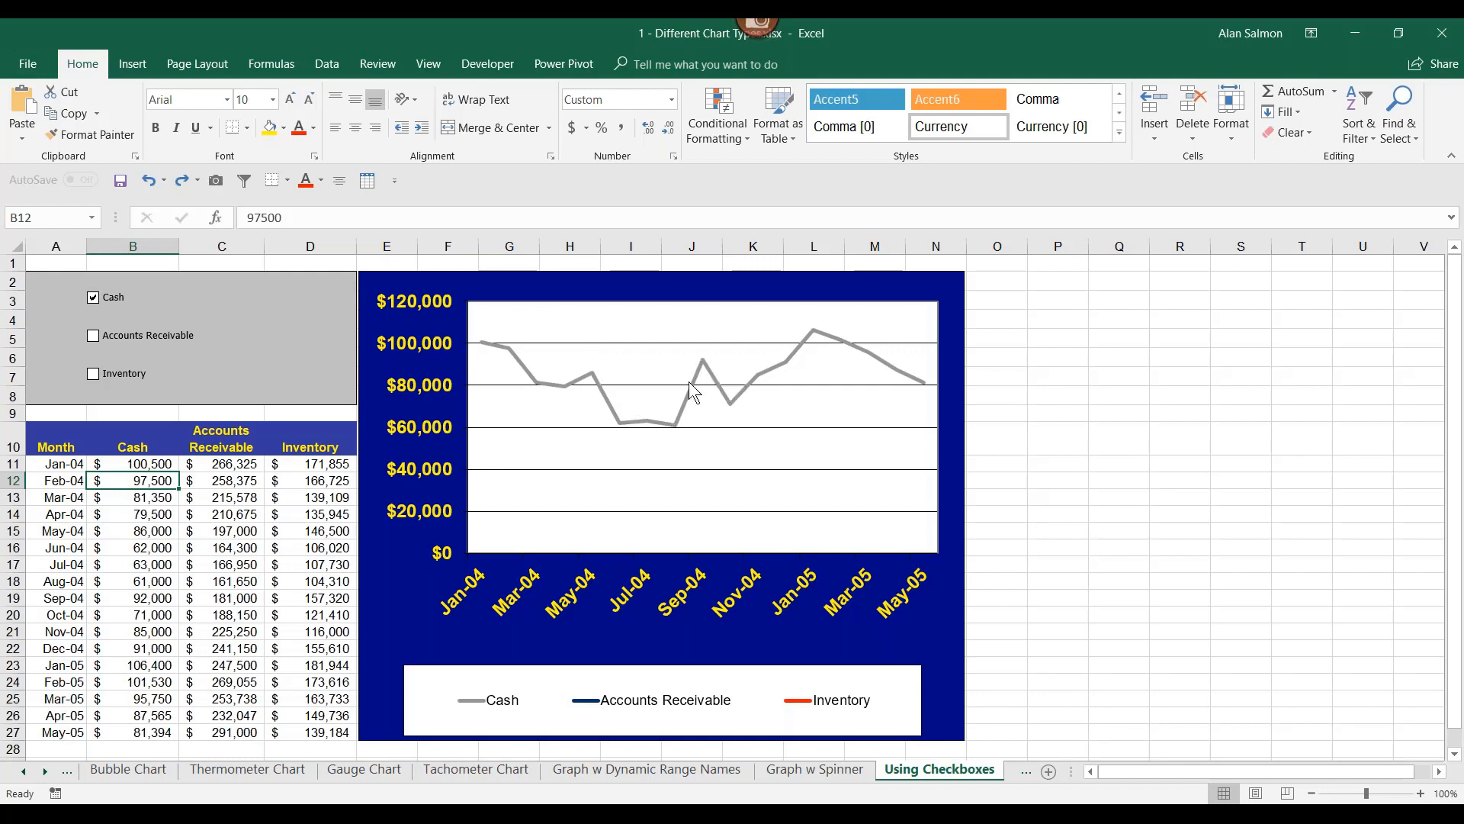
{"action": "left_click", "coordinate": [93, 336]}
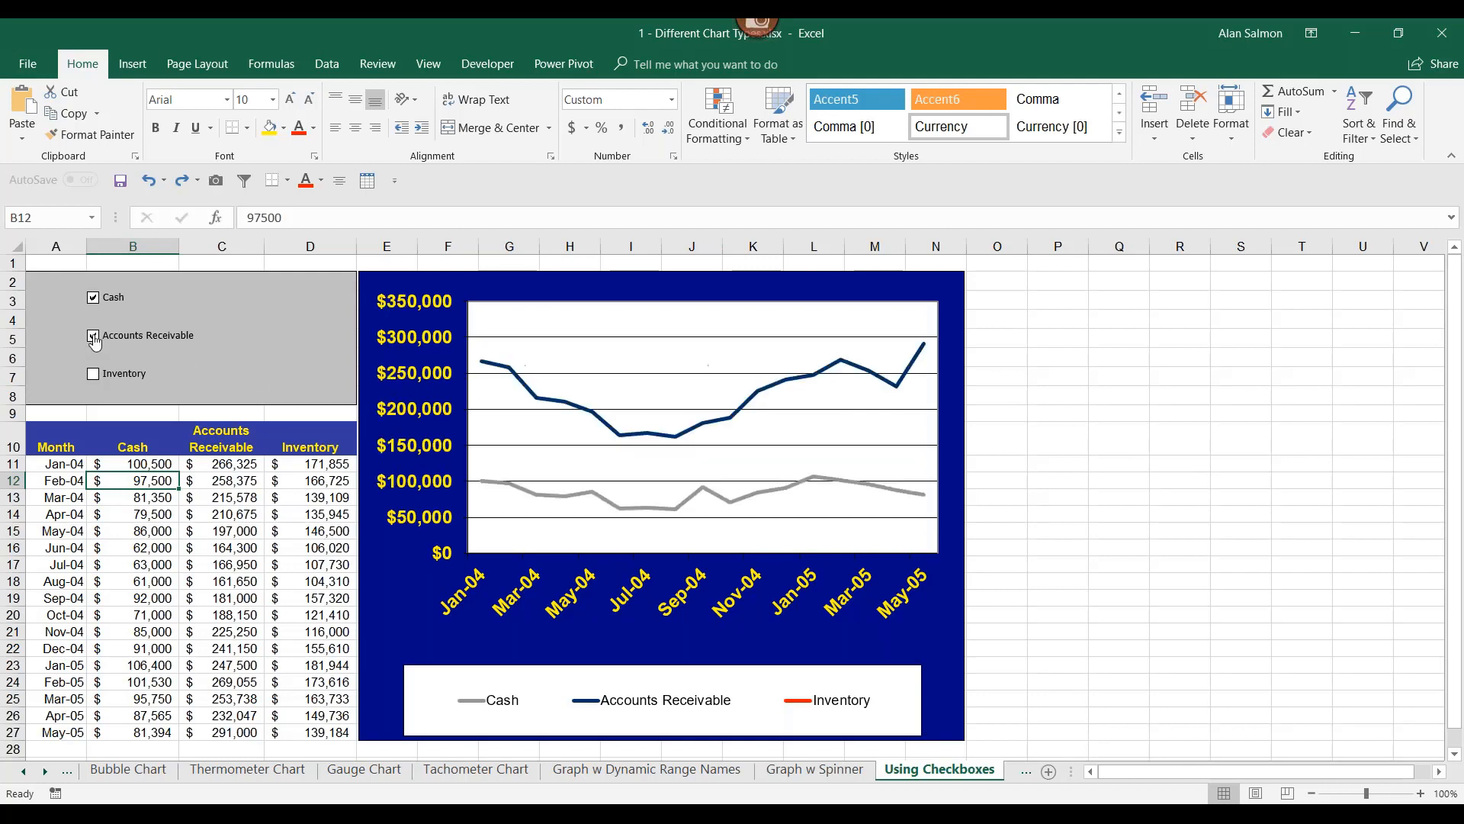
{"action": "left_click", "coordinate": [93, 375]}
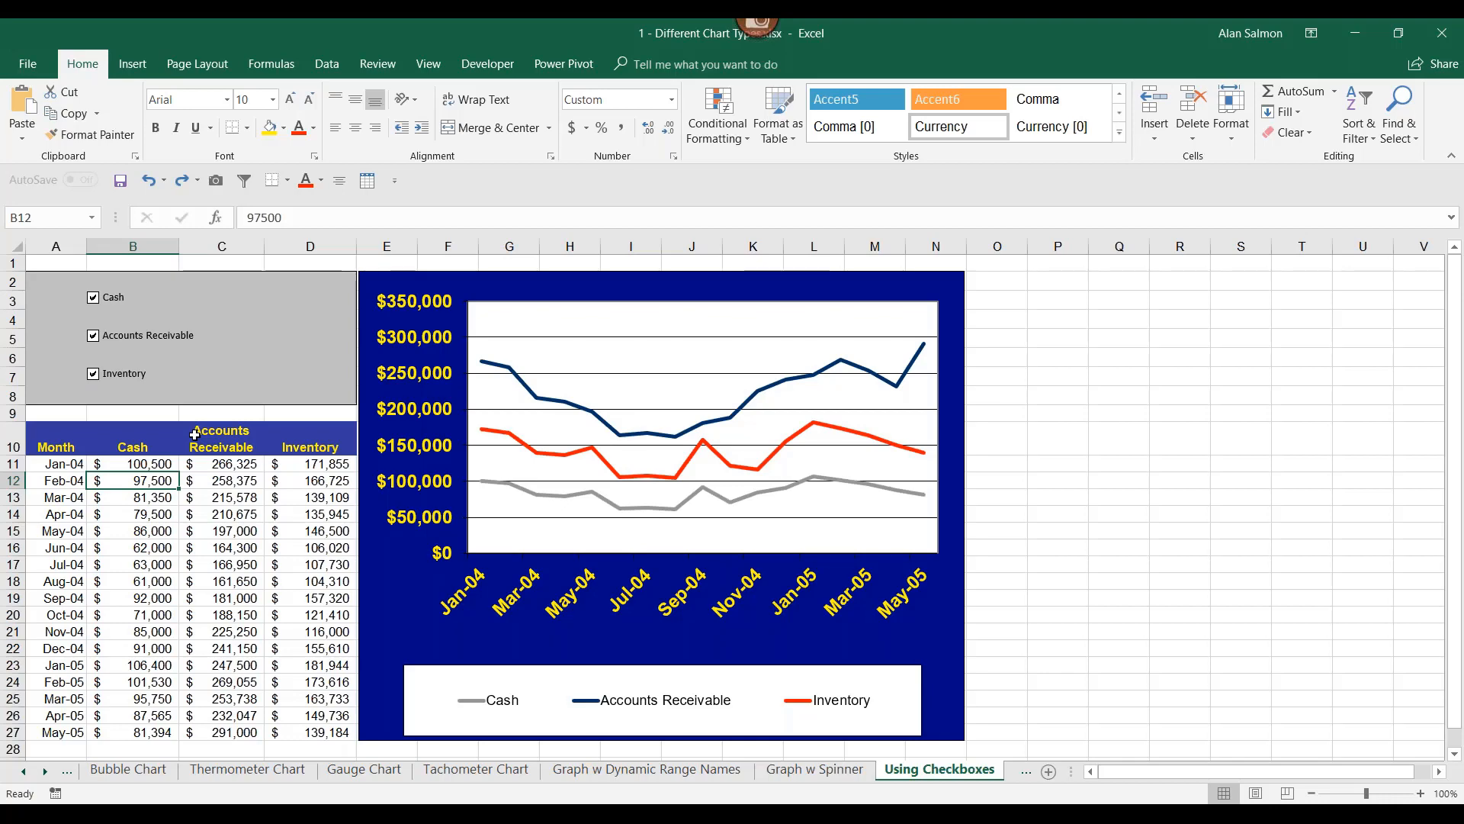
Open the Combo on 2 Axes COMPLETE sheet to view its sales and margin rate chart
{"action": "key", "text": "ctrl+Page_Down"}
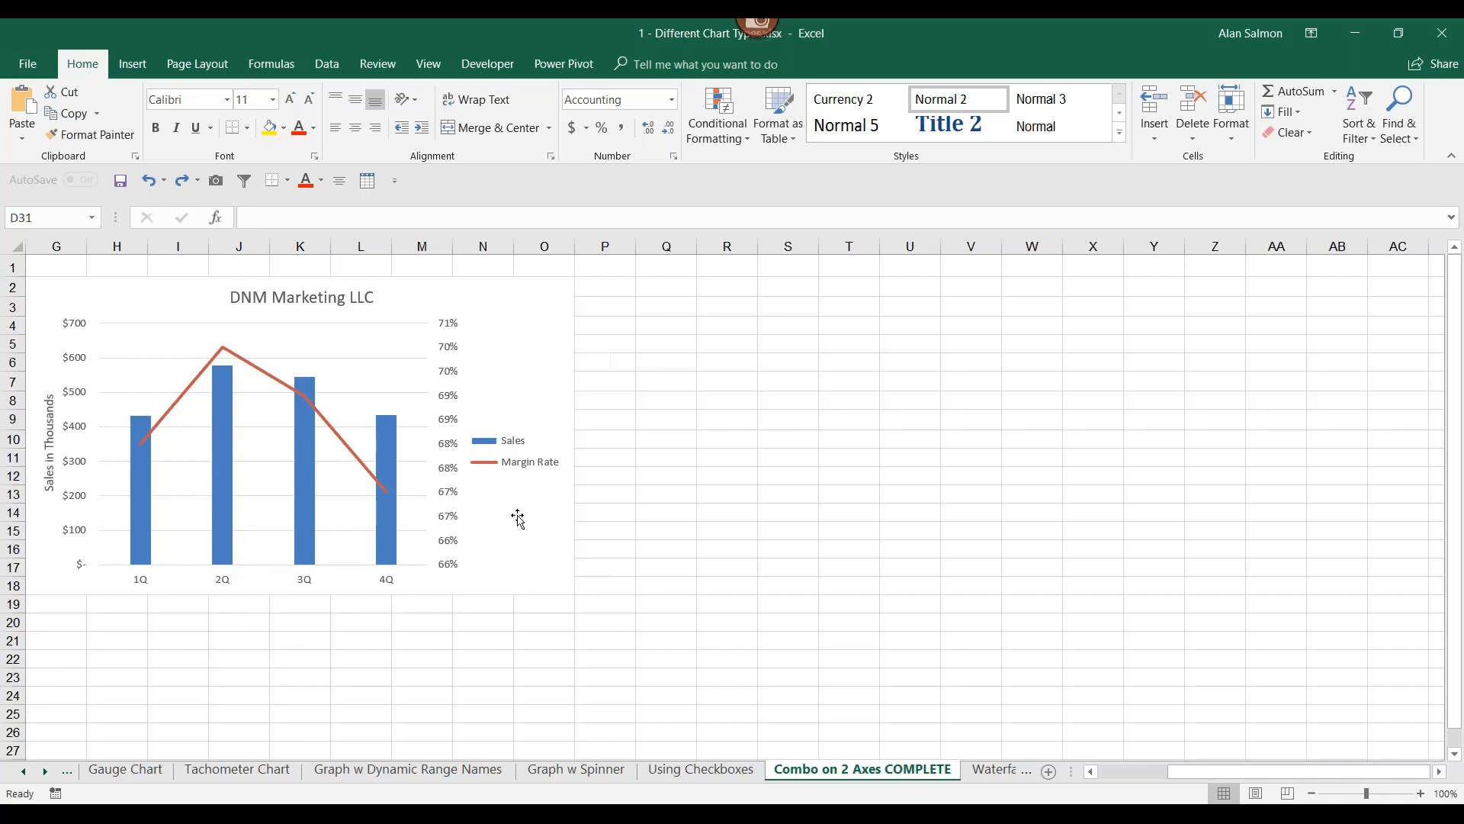
Open the Waterfall Chart sheet and inspect the Labor, Discounts and Advertising bars of the income statement chart
{"action": "left_click", "coordinate": [995, 769]}
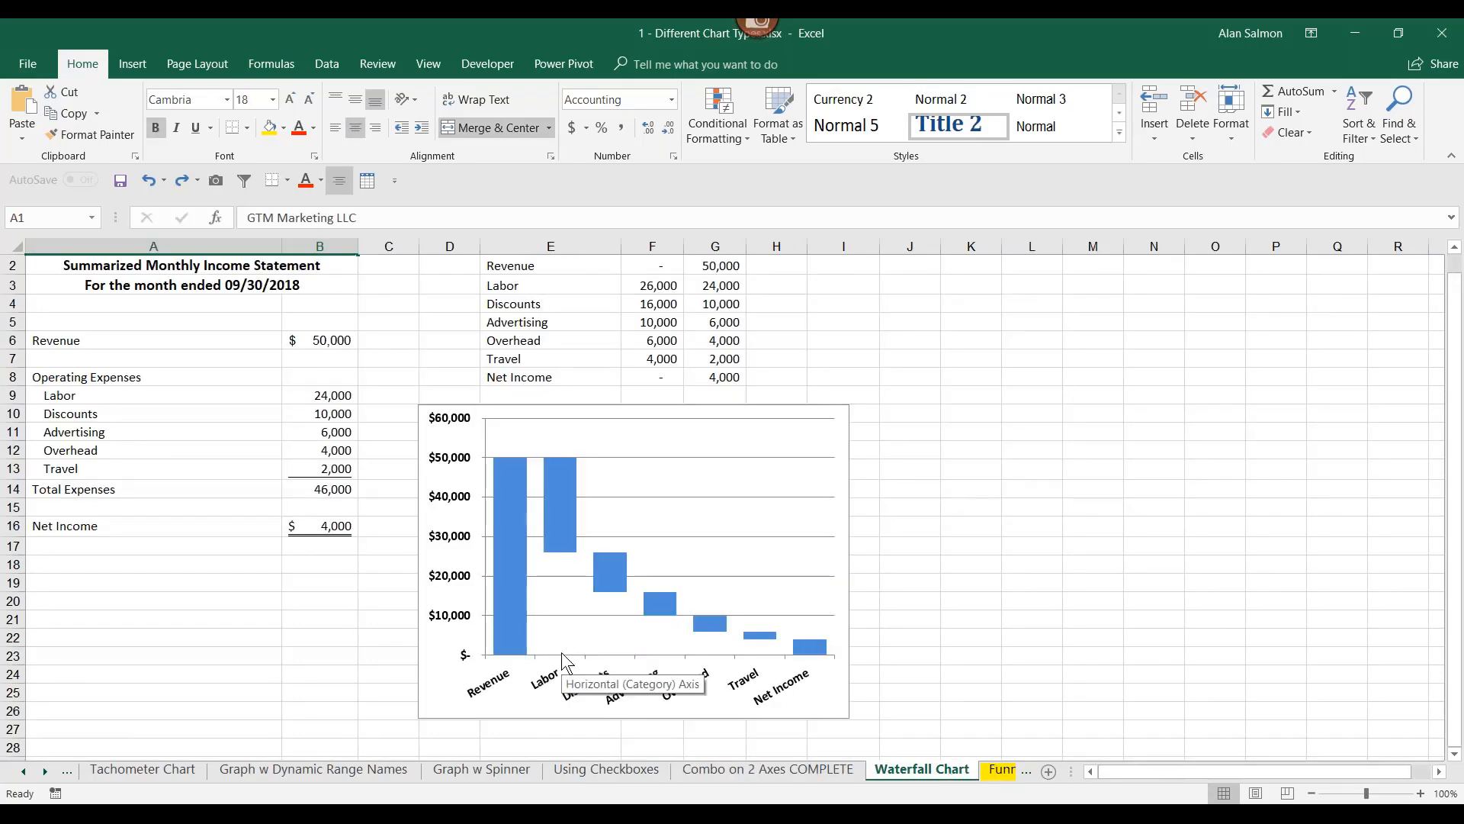
{"action": "mouse_move", "coordinate": [558, 551]}
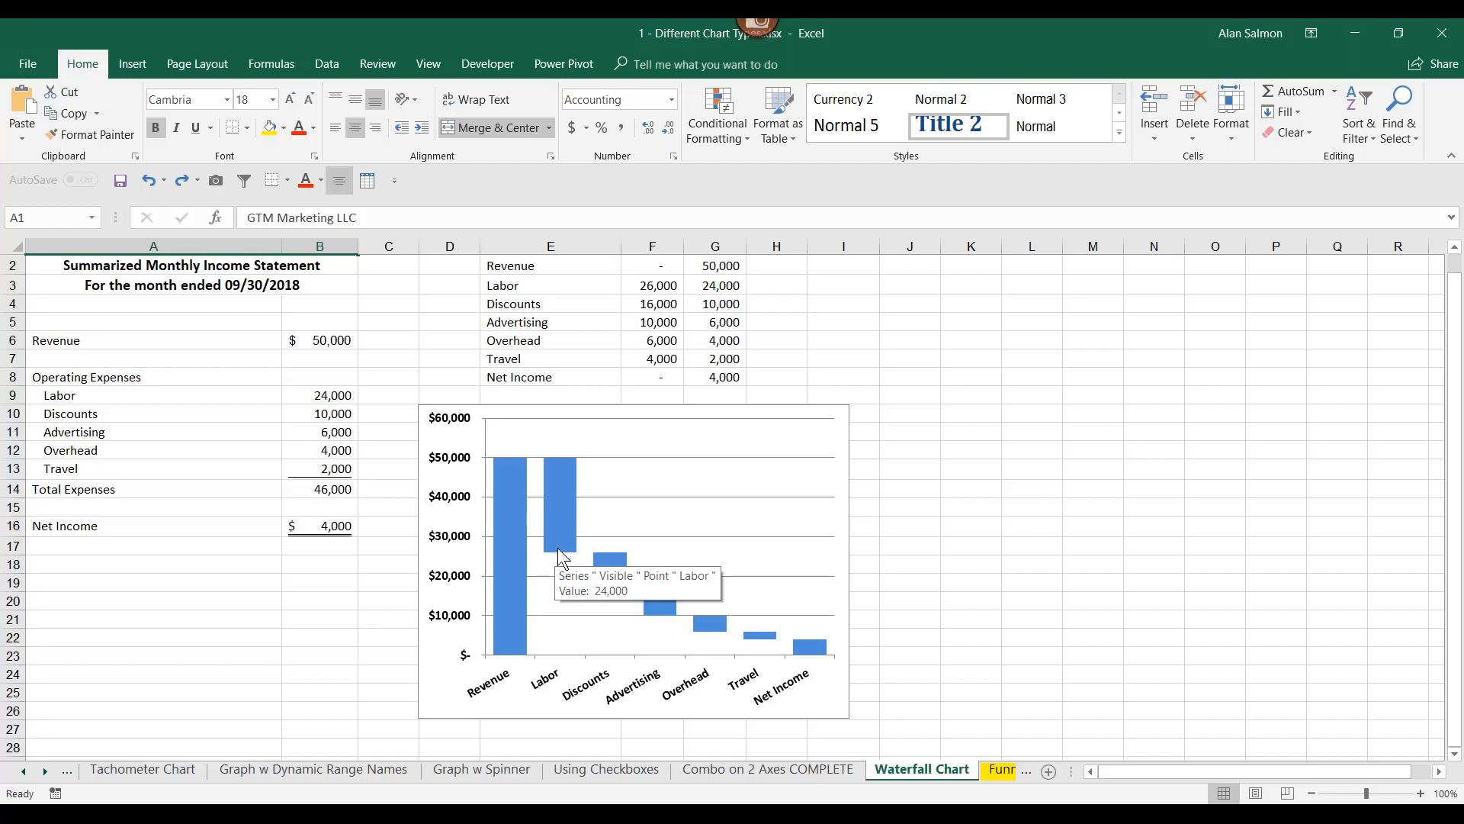
{"action": "mouse_move", "coordinate": [612, 591]}
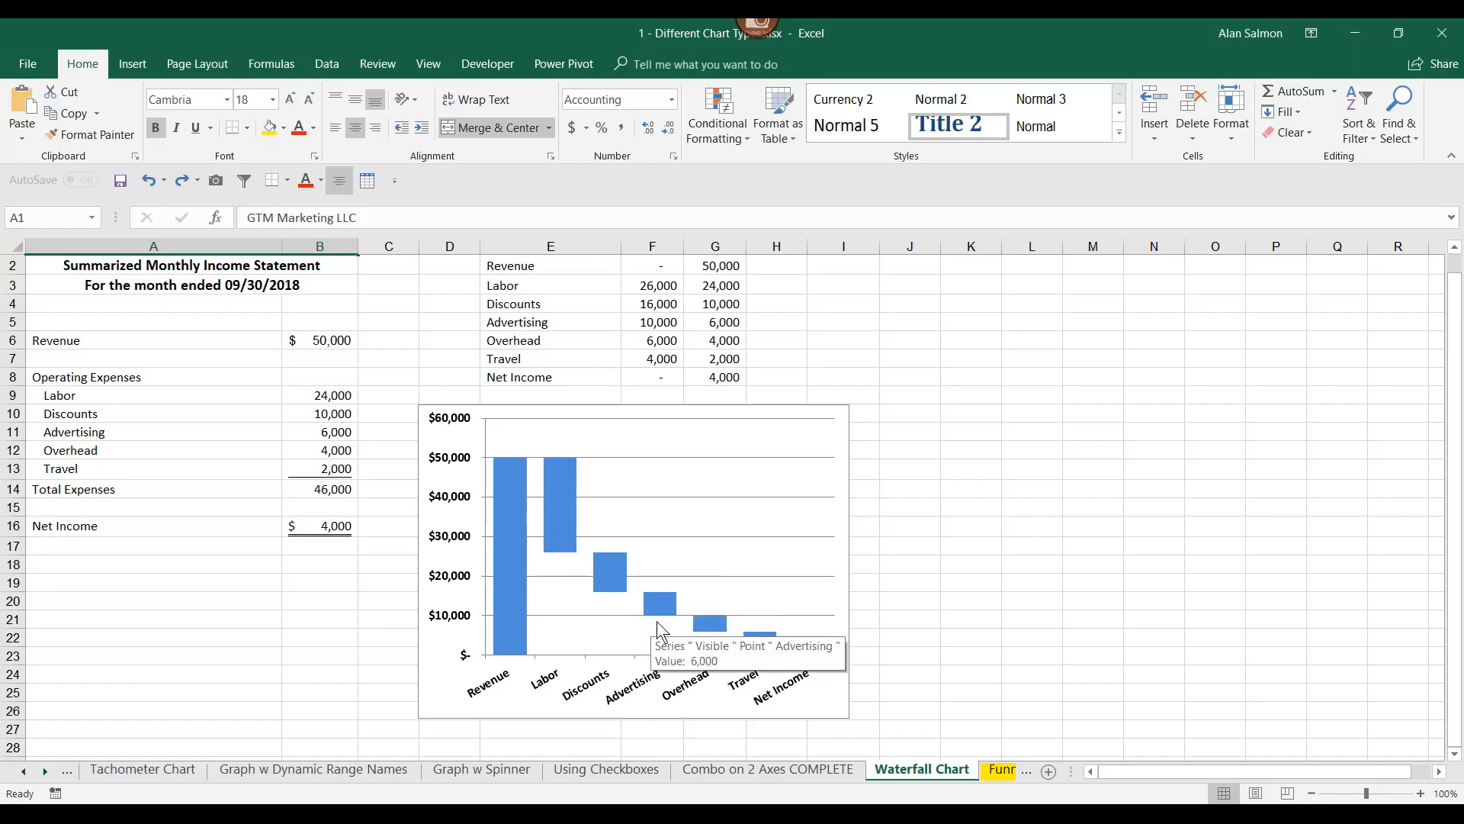
Open the Funnel Chart sheet and inspect the sales pipeline from Prospect Contacts down to Closed Deals
{"action": "left_click", "coordinate": [1000, 769]}
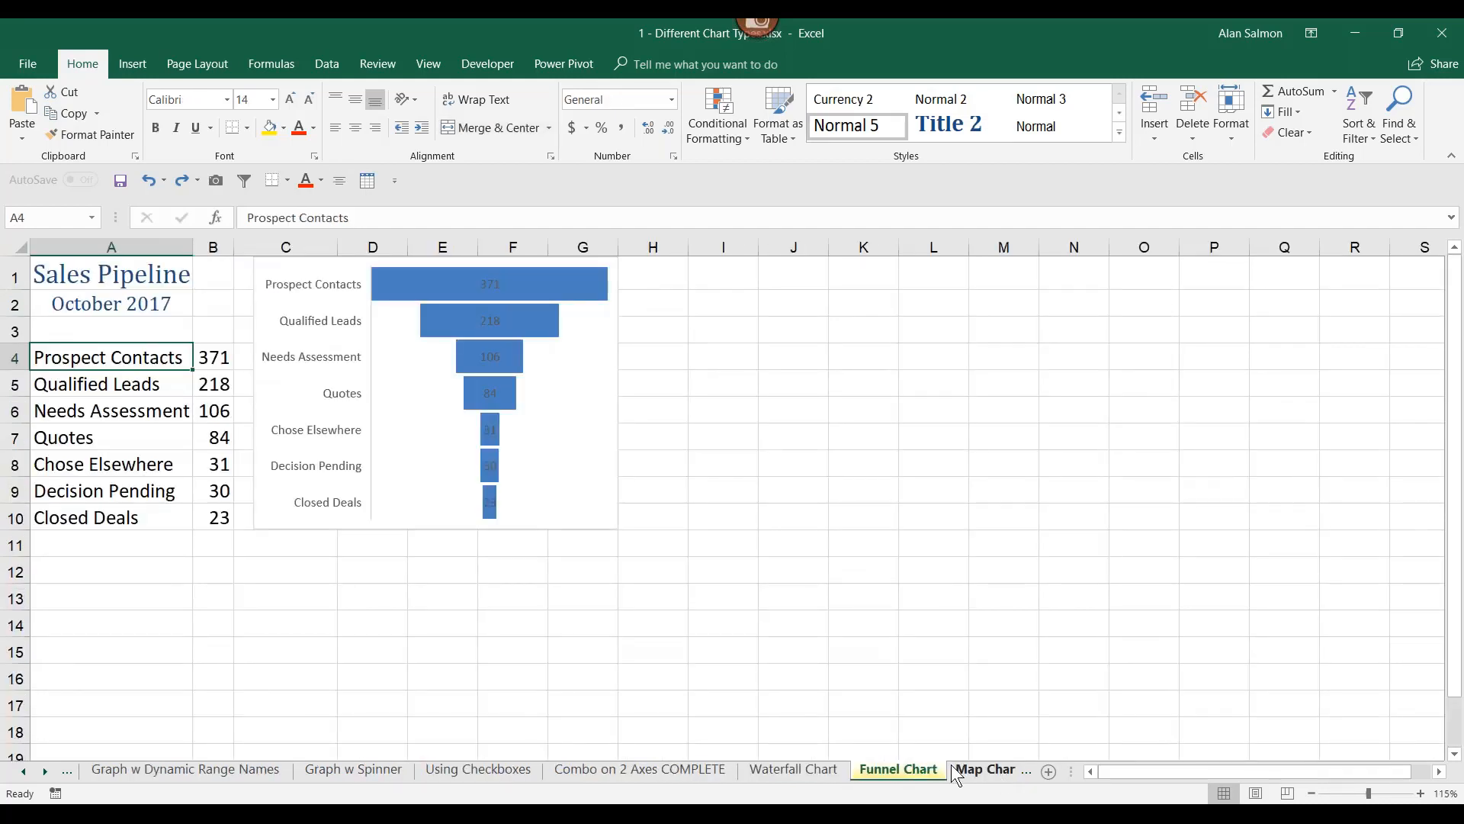
{"action": "mouse_move", "coordinate": [404, 279]}
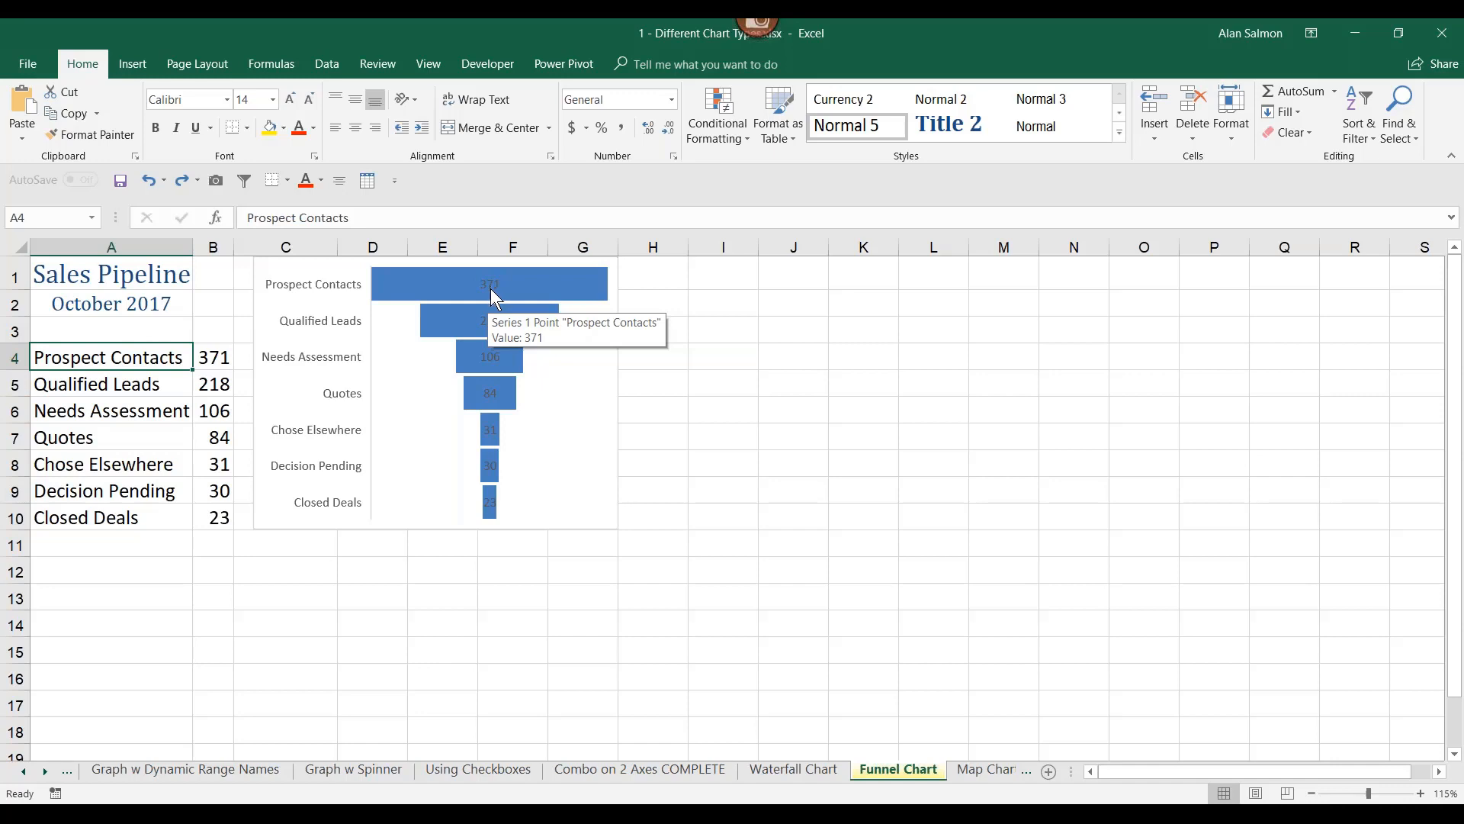
{"action": "mouse_move", "coordinate": [496, 517]}
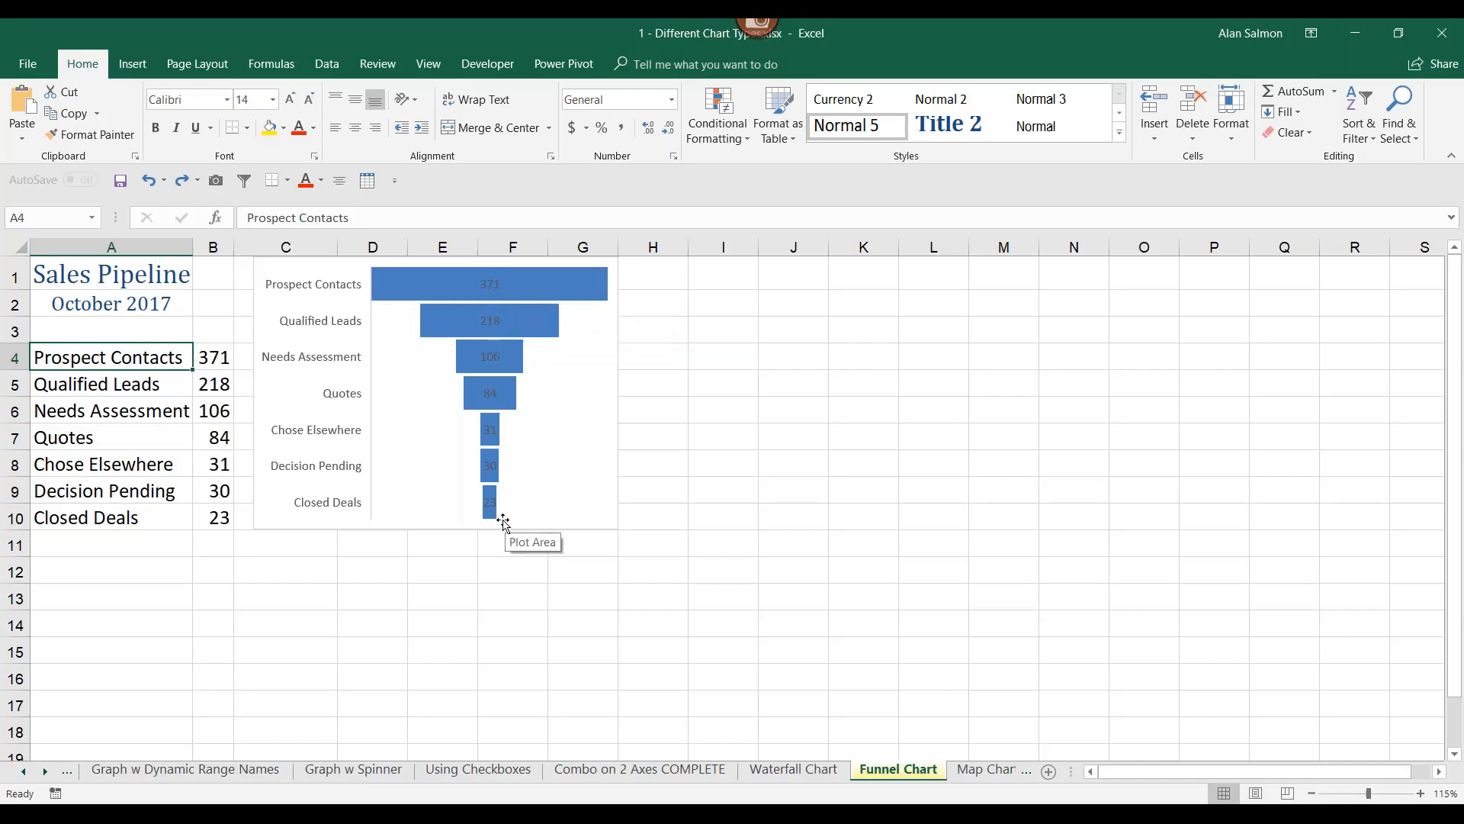
View the Sales by State map on the Map Chart sheet and the service revenue chart on the PivotChart sheet
{"action": "left_click", "coordinate": [985, 771]}
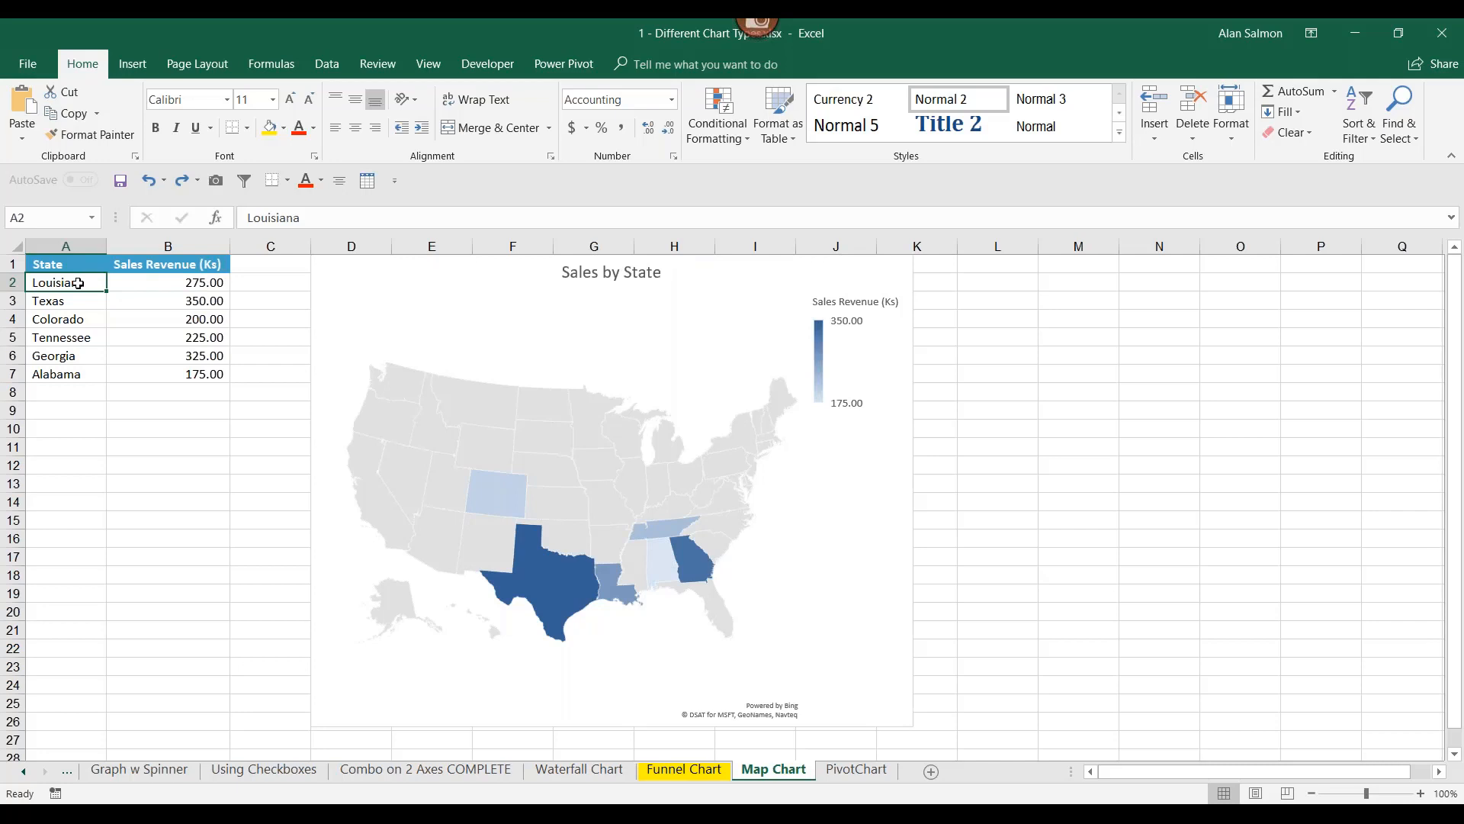
{"action": "left_click", "coordinate": [864, 773]}
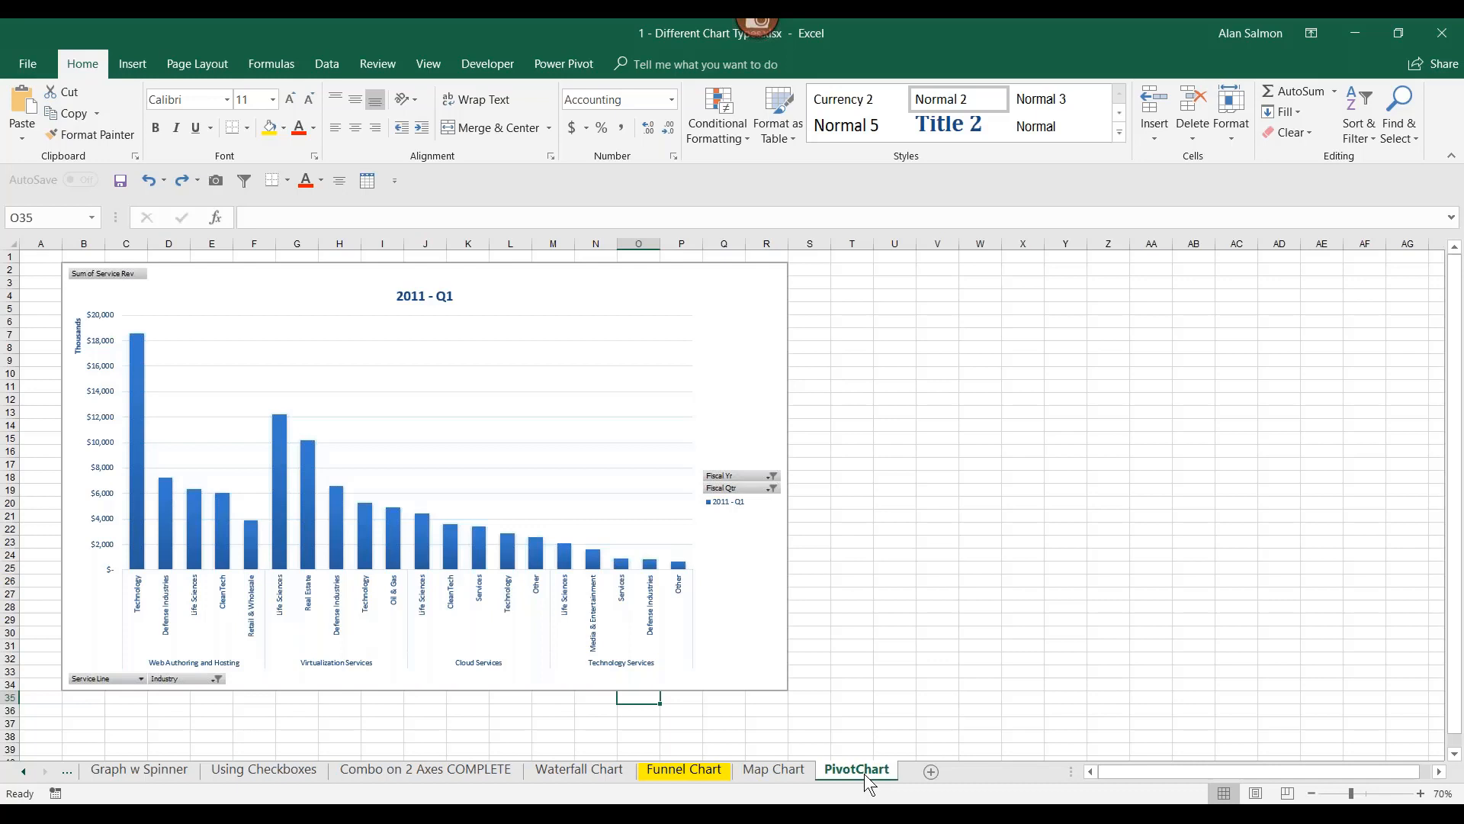
{"action": "mouse_move", "coordinate": [823, 813]}
Jump to the Column Chart sheet from the list of all sheets and inspect its Comparative Sales columns
{"action": "right_click", "coordinate": [46, 771]}
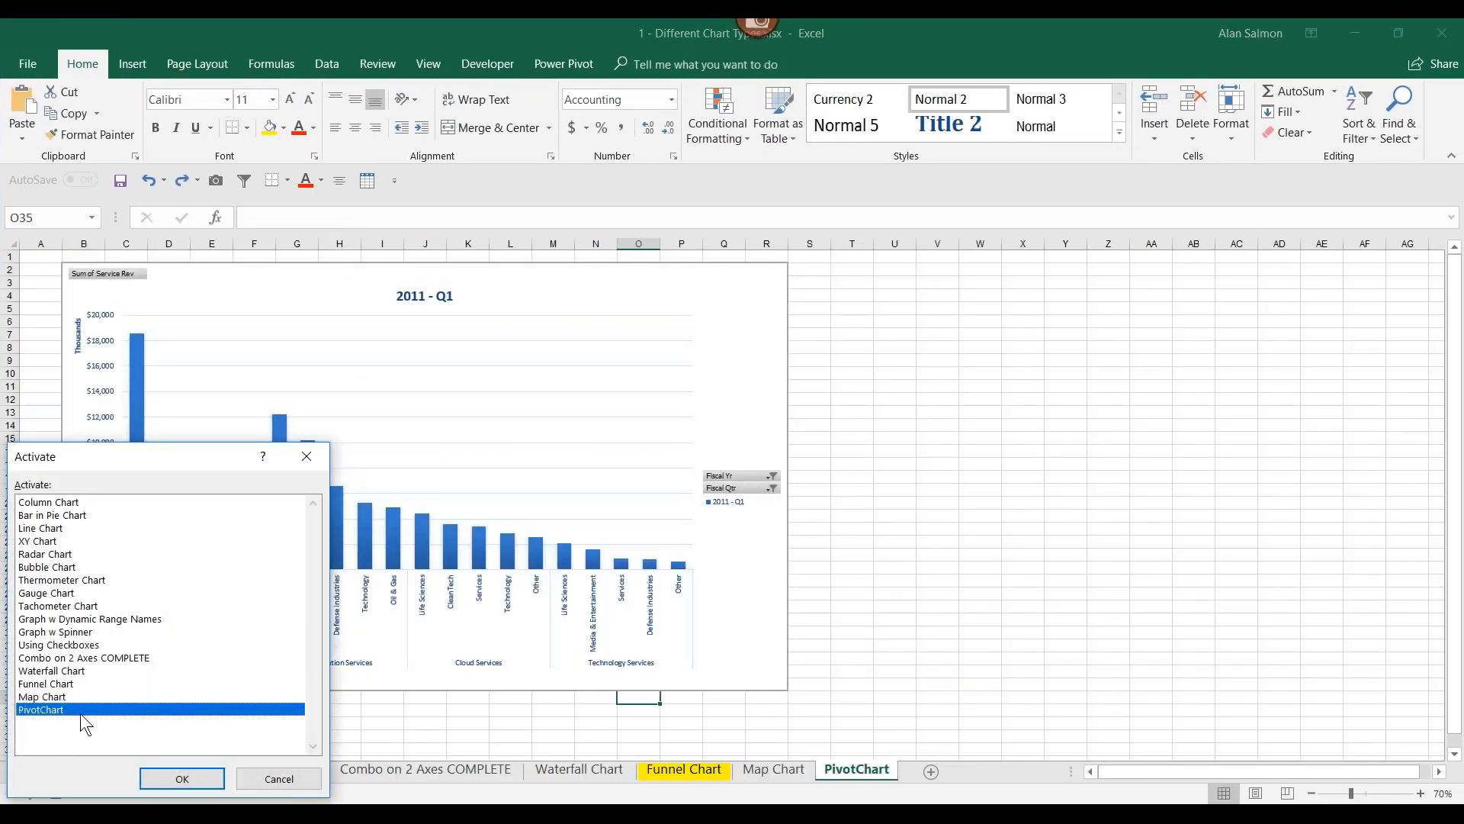
{"action": "left_click", "coordinate": [80, 501]}
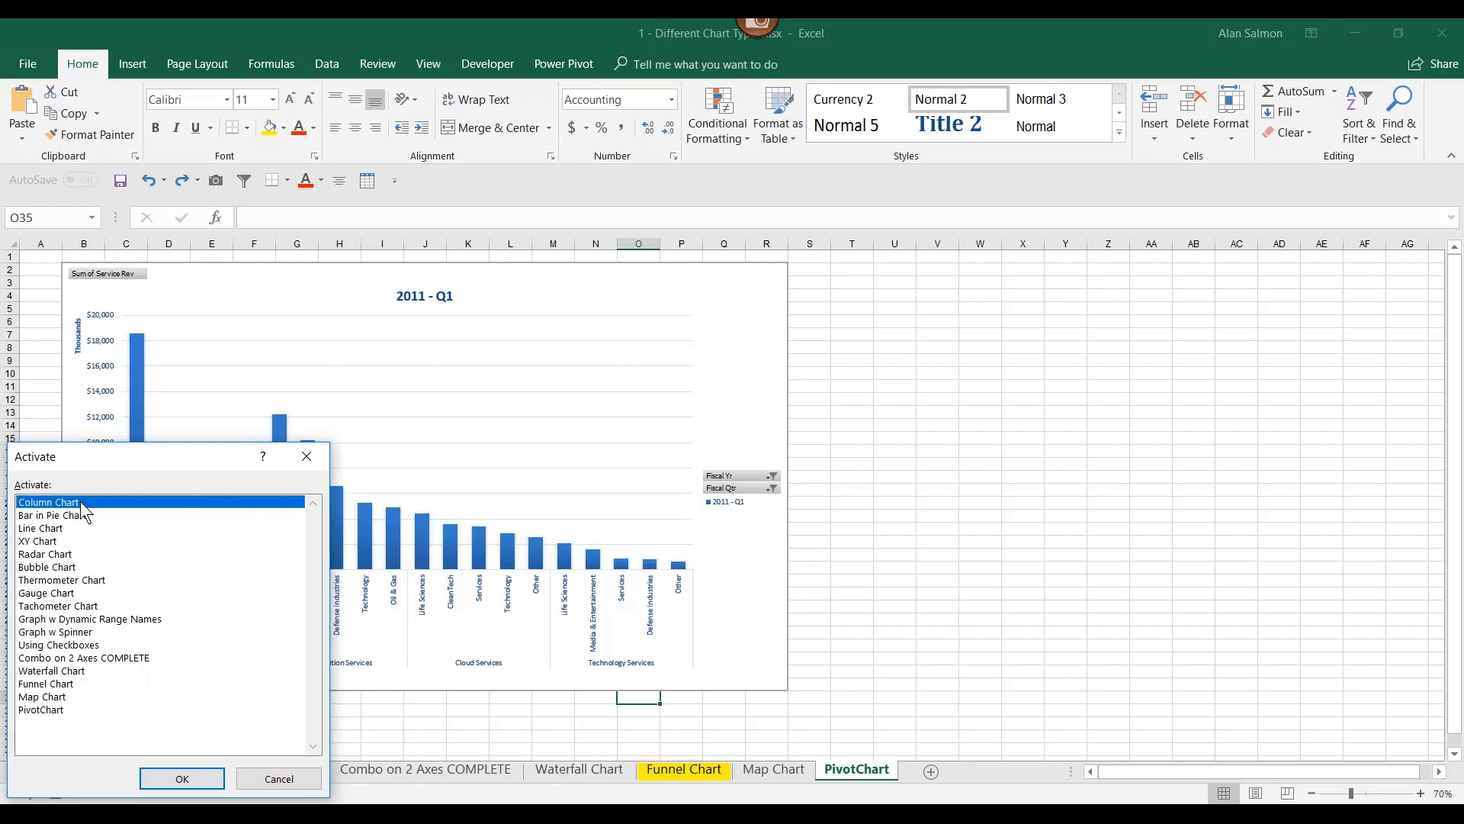
{"action": "left_click", "coordinate": [185, 771]}
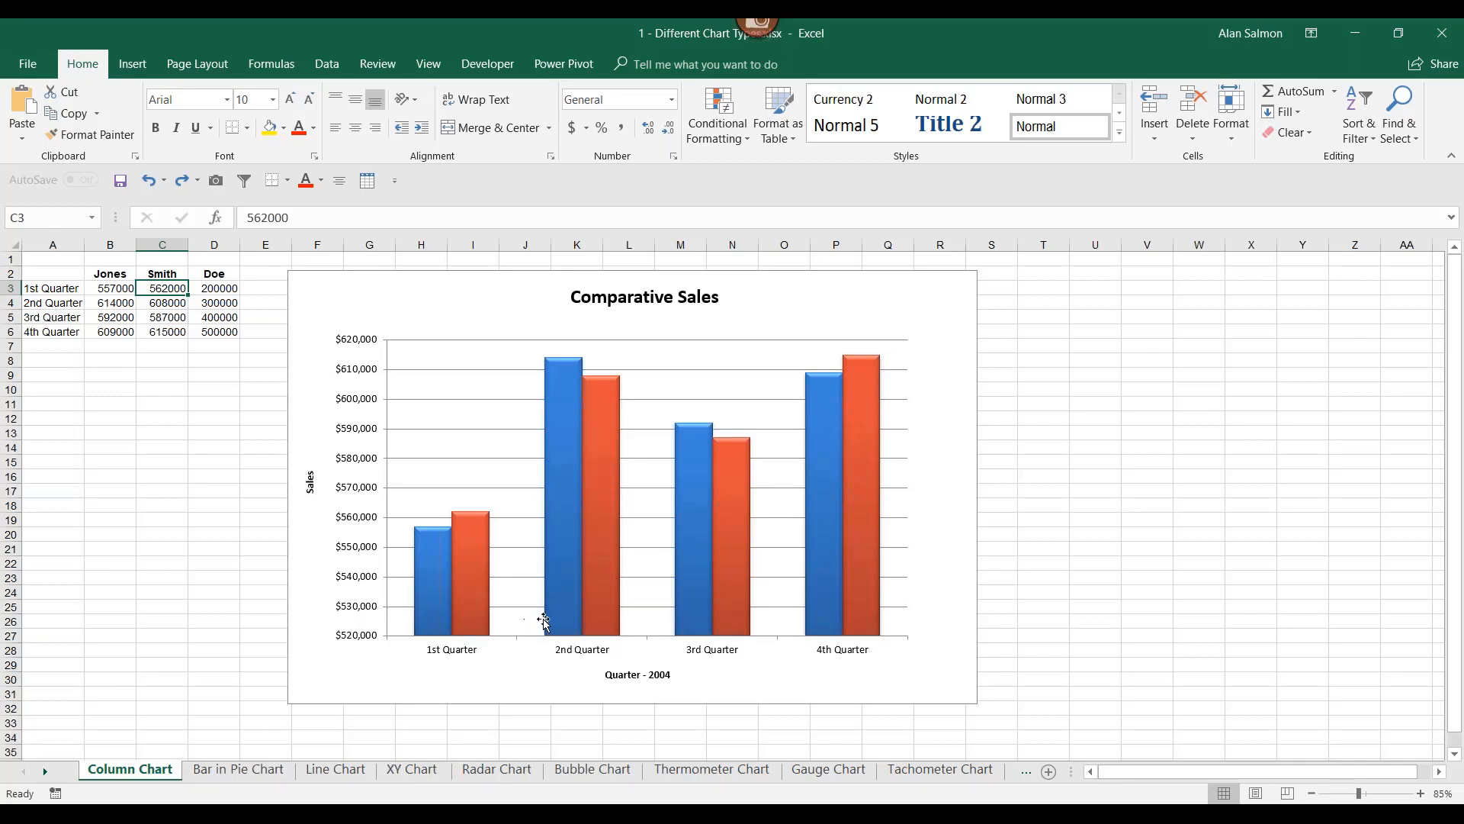
{"action": "mouse_move", "coordinate": [584, 627]}
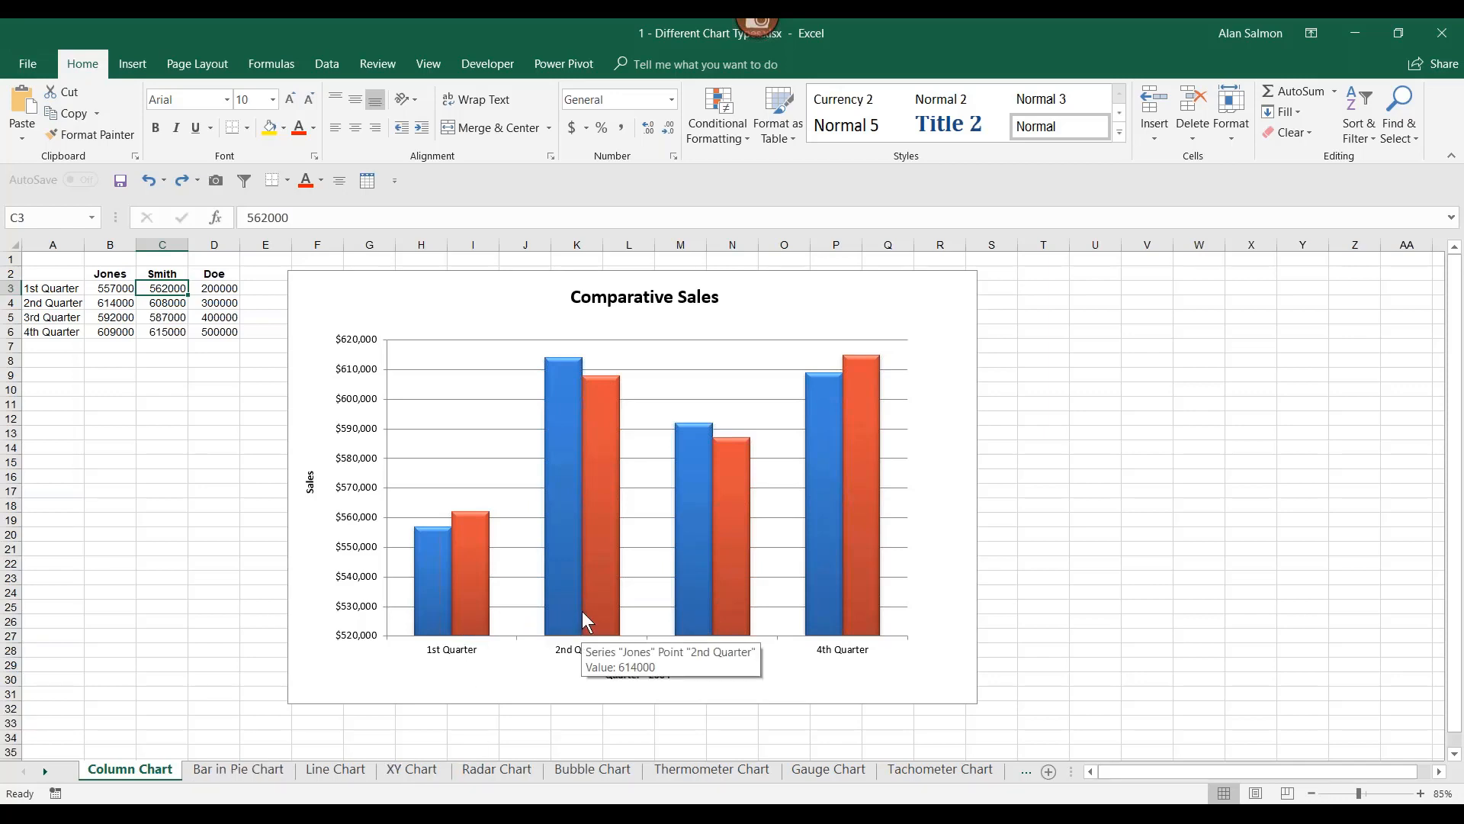
{"action": "mouse_move", "coordinate": [698, 547]}
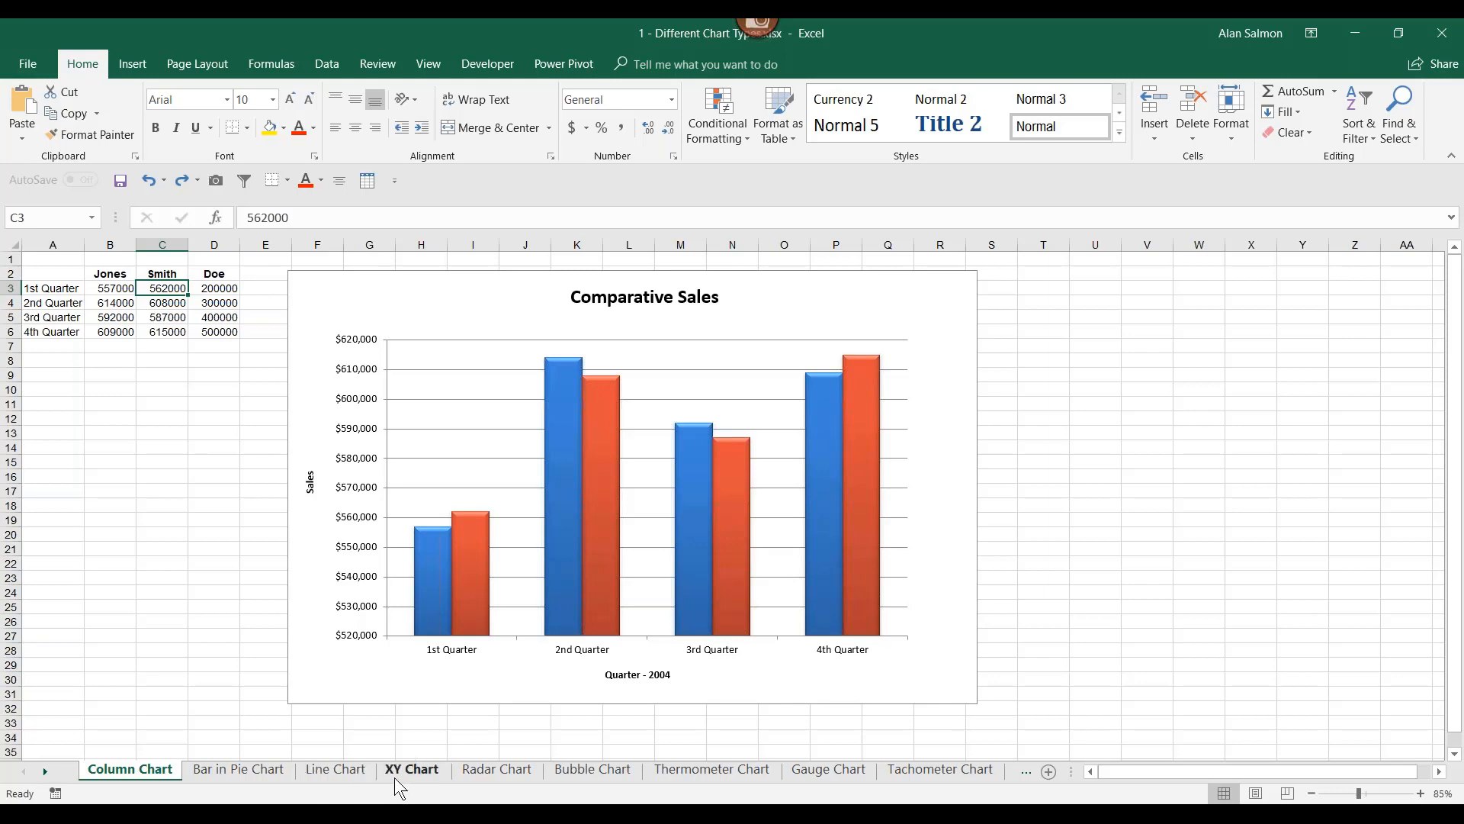
Compare the A/C service calls charts on the Line Chart and XY Chart sheets
{"action": "left_click", "coordinate": [349, 778]}
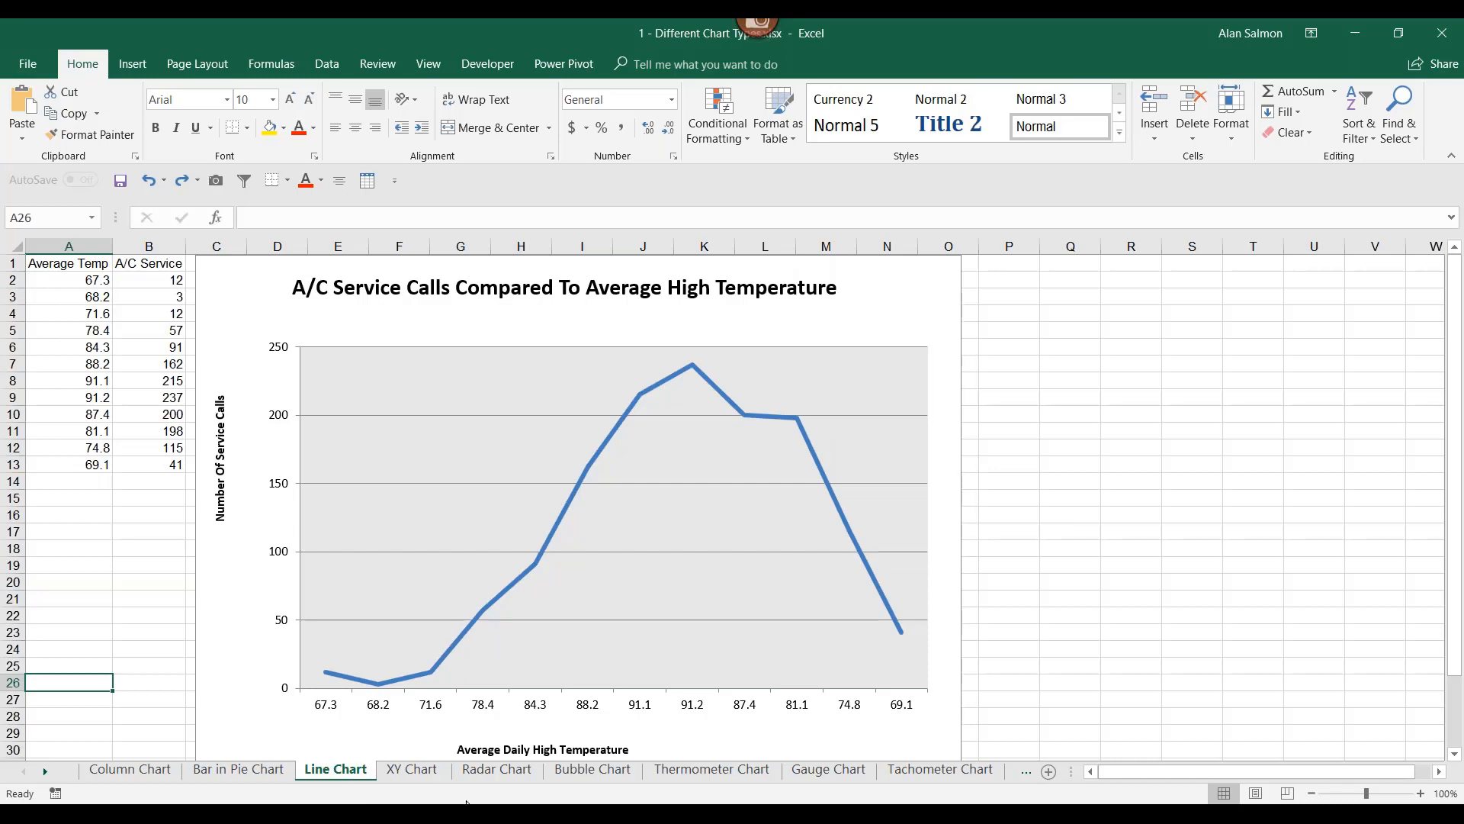
{"action": "left_click", "coordinate": [404, 770]}
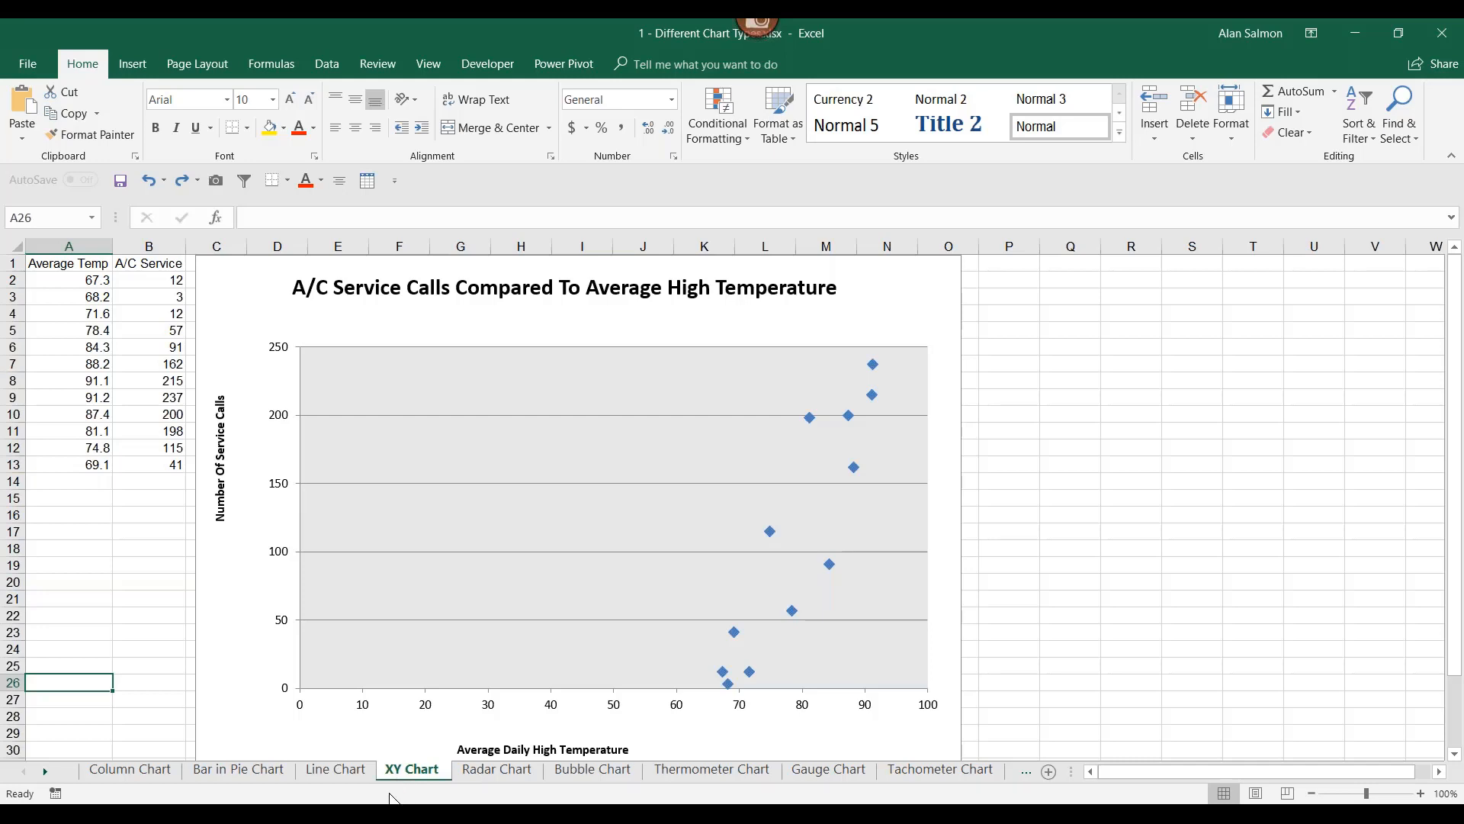
Switch to the 2 - First Chart.xlsx workbook and insert a 3-D clustered column chart from the quarterly sales in A7:E10
{"action": "mouse_move", "coordinate": [385, 814]}
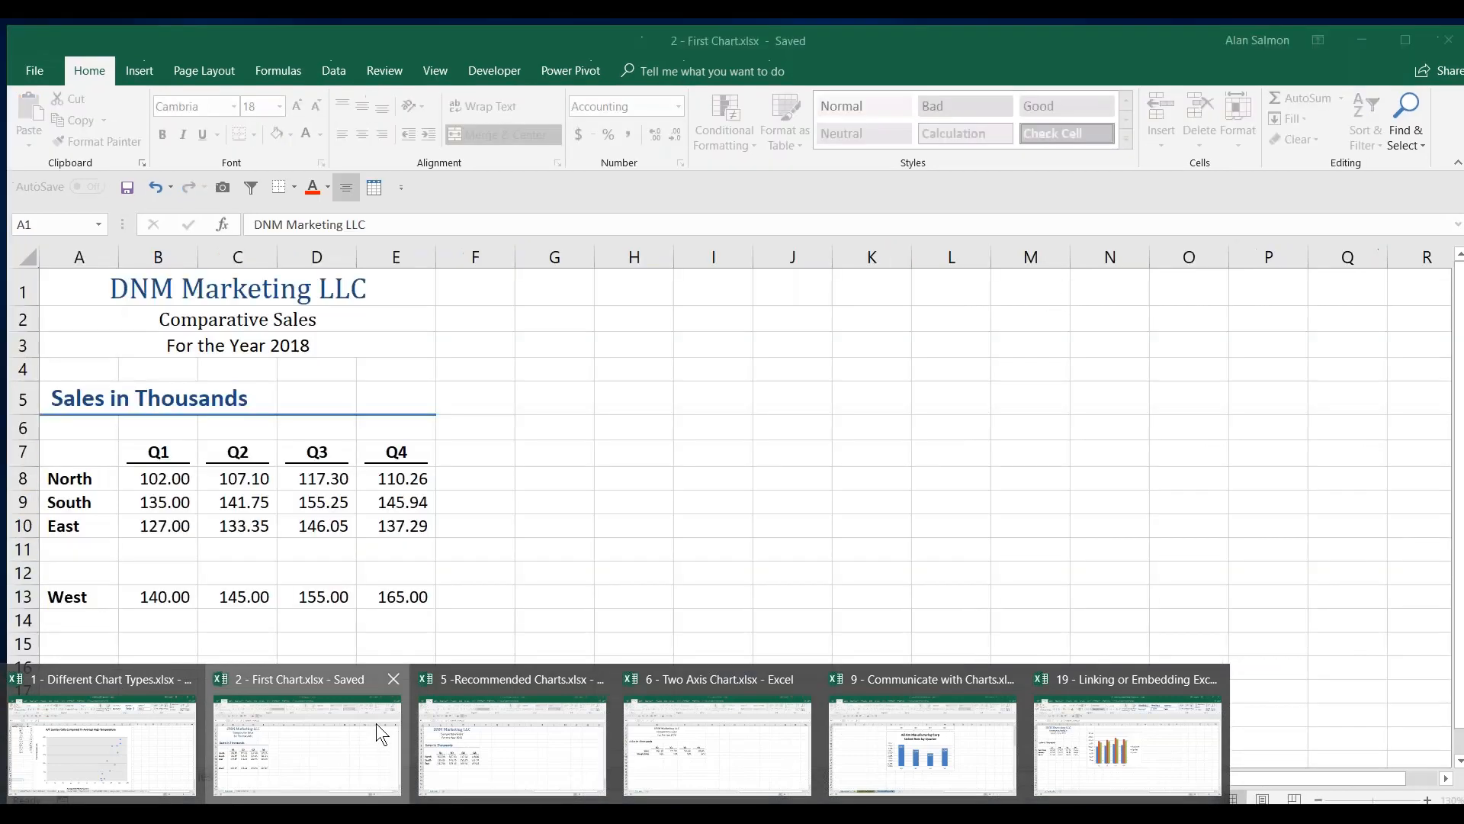
{"action": "left_click", "coordinate": [377, 723]}
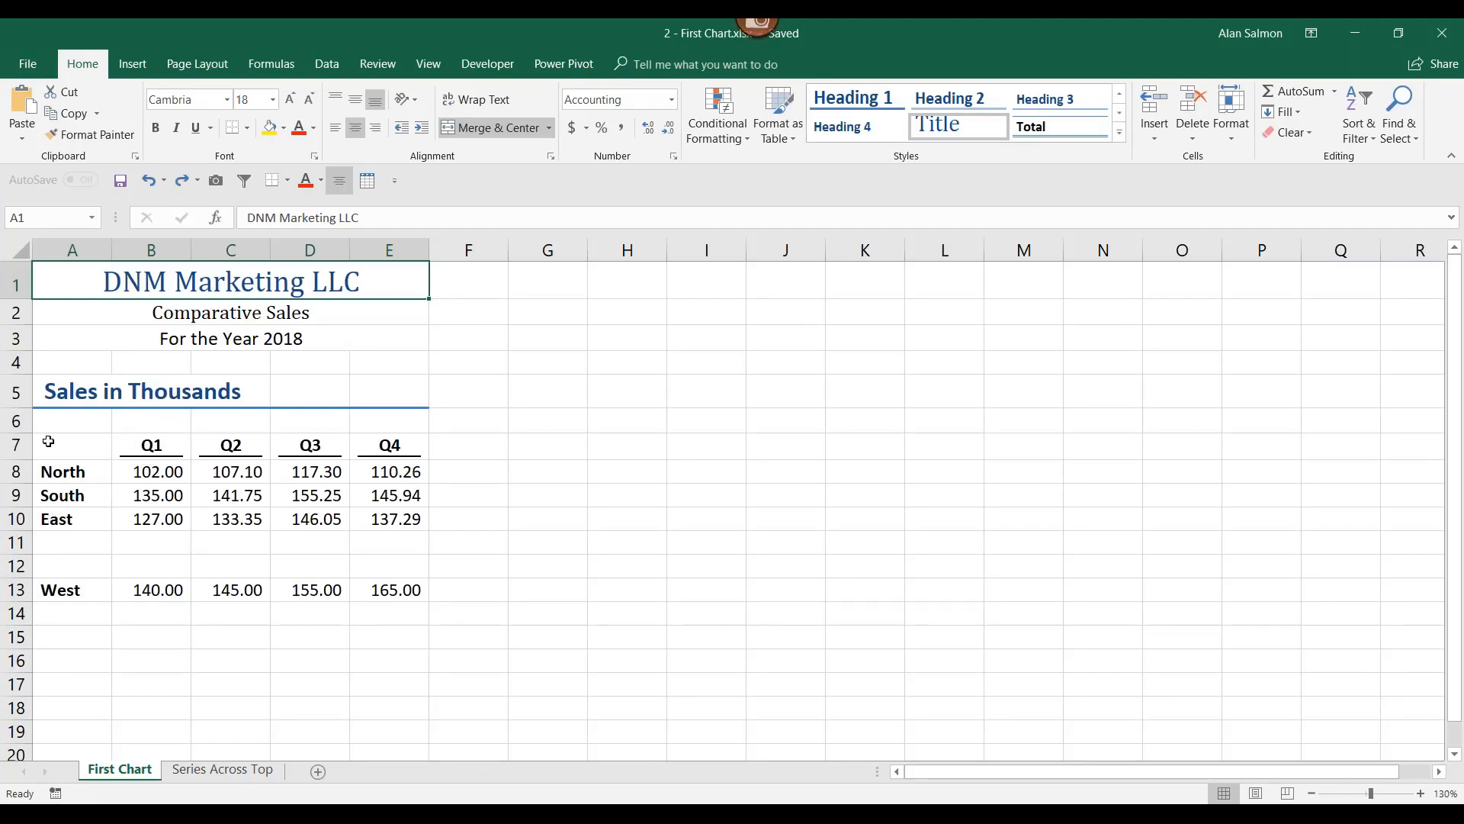
{"action": "left_click_drag", "start_coordinate": [46, 439], "coordinate": [385, 520]}
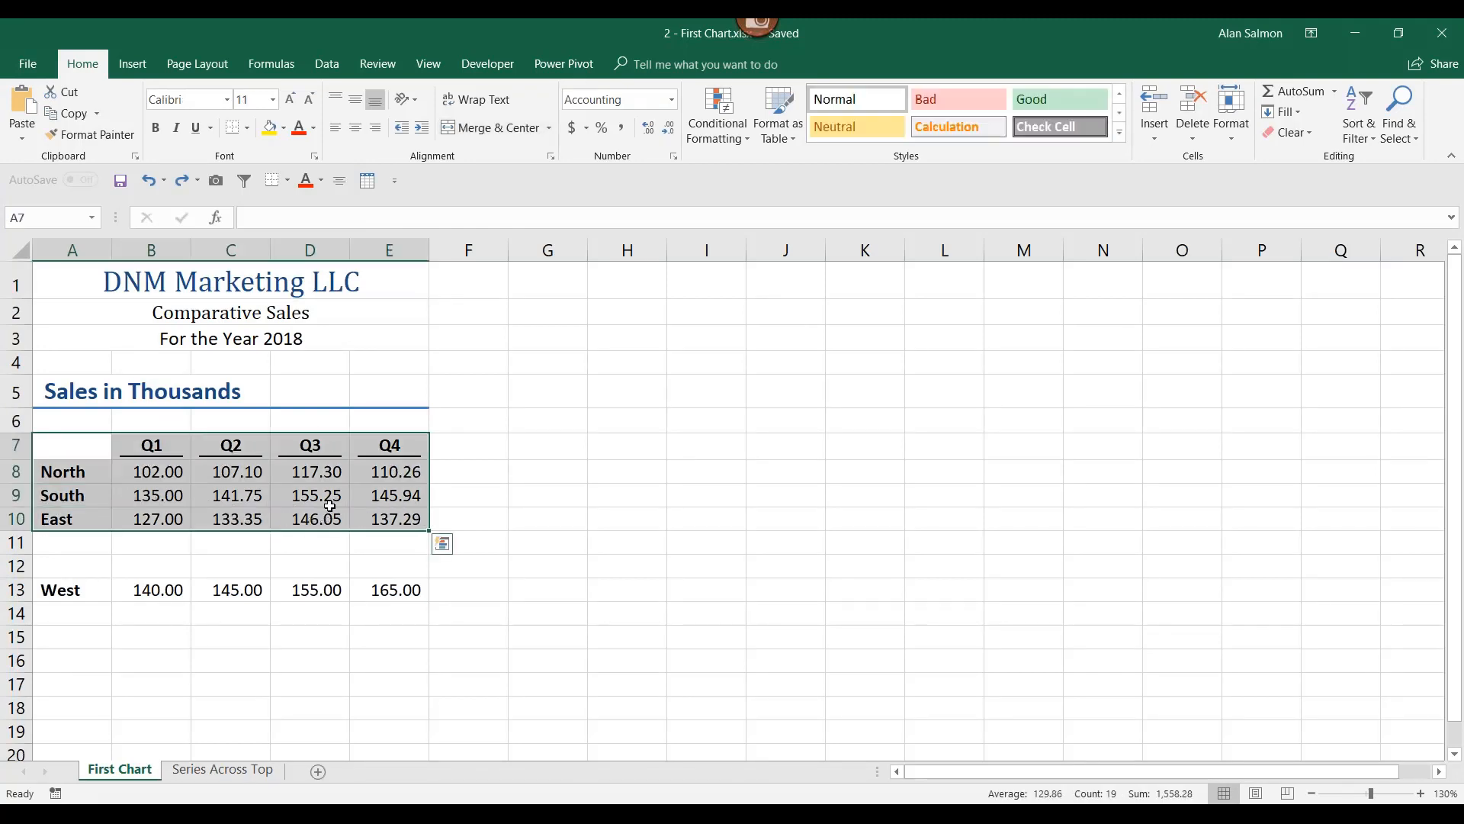
{"action": "left_click", "coordinate": [139, 66]}
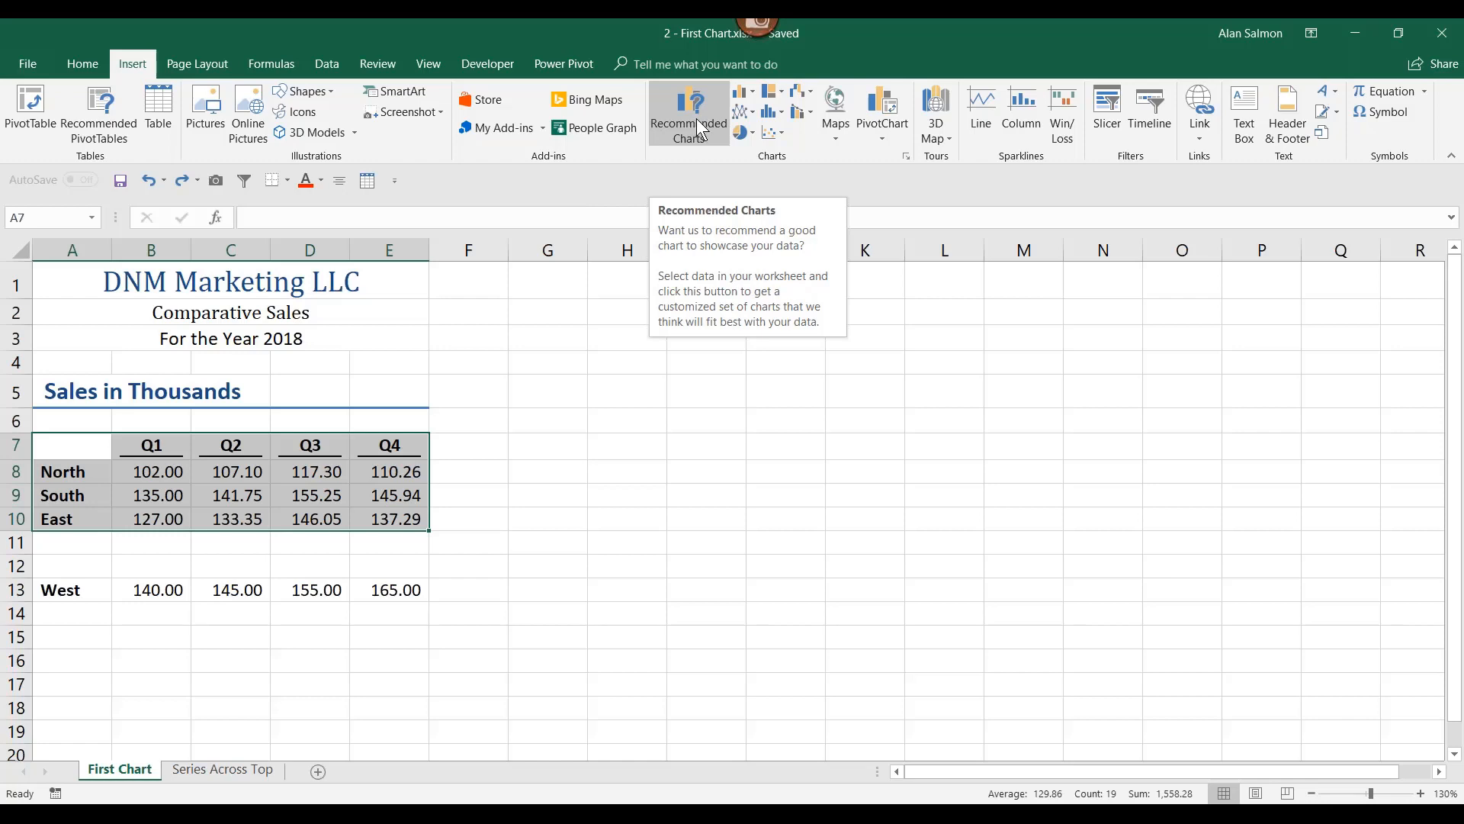
{"action": "left_click", "coordinate": [754, 93]}
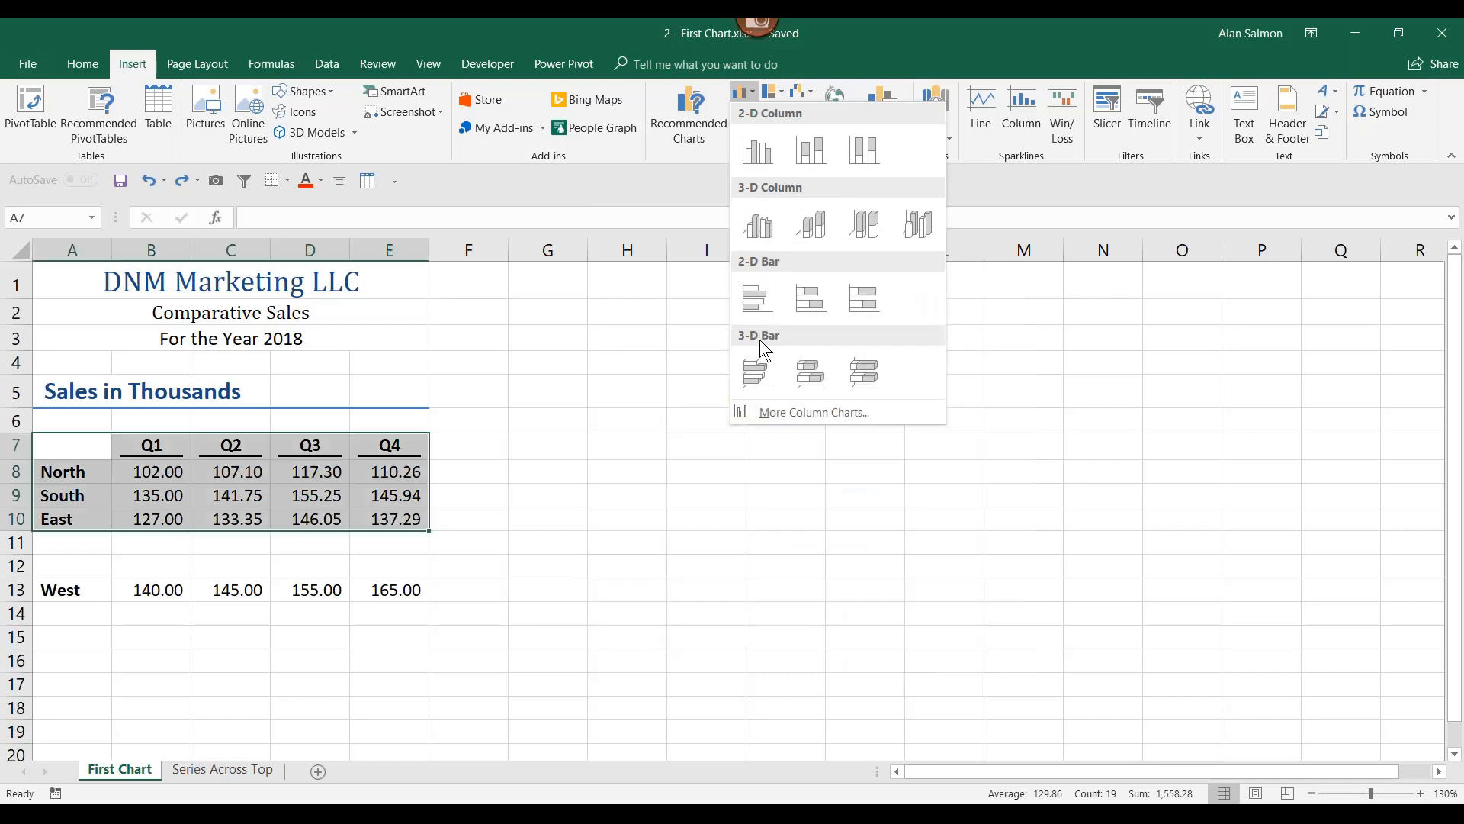
{"action": "left_click", "coordinate": [765, 236]}
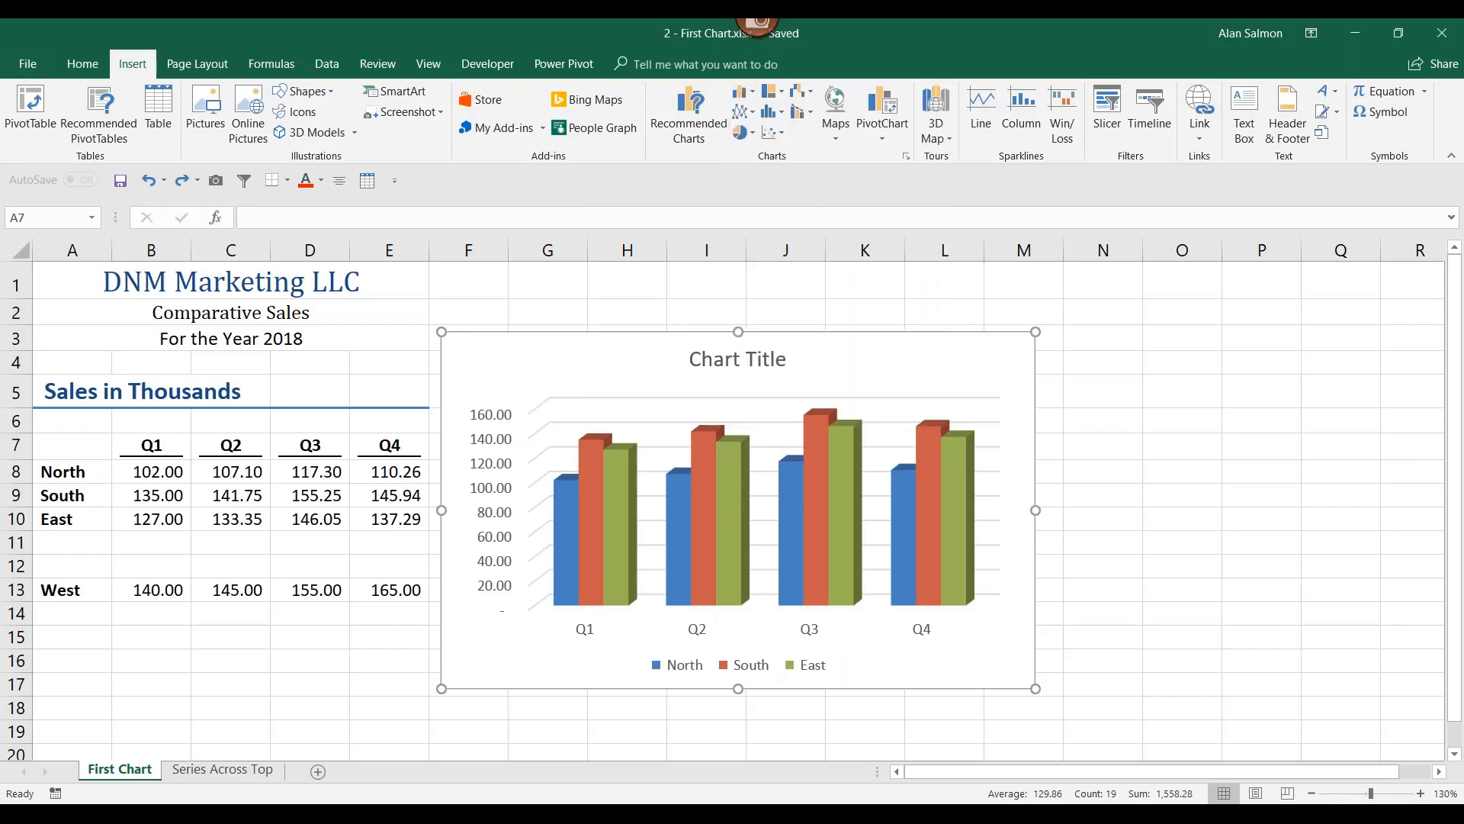
Move the new chart up beside the data to row 1 and enlarge it to about column N and row 18
{"action": "left_click_drag", "start_coordinate": [690, 332], "coordinate": [762, 253]}
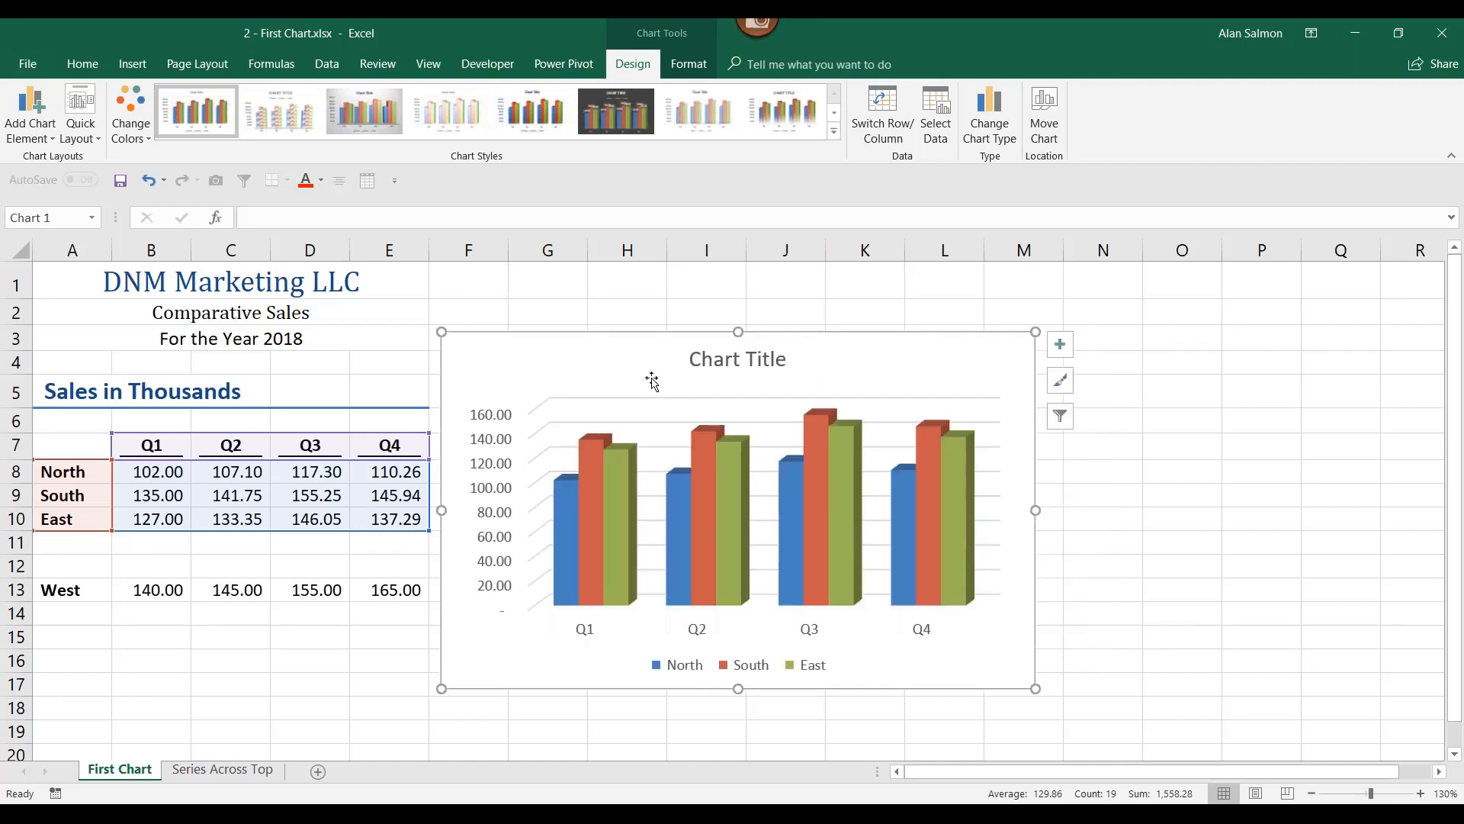
{"action": "left_click_drag", "start_coordinate": [677, 330], "coordinate": [676, 265]}
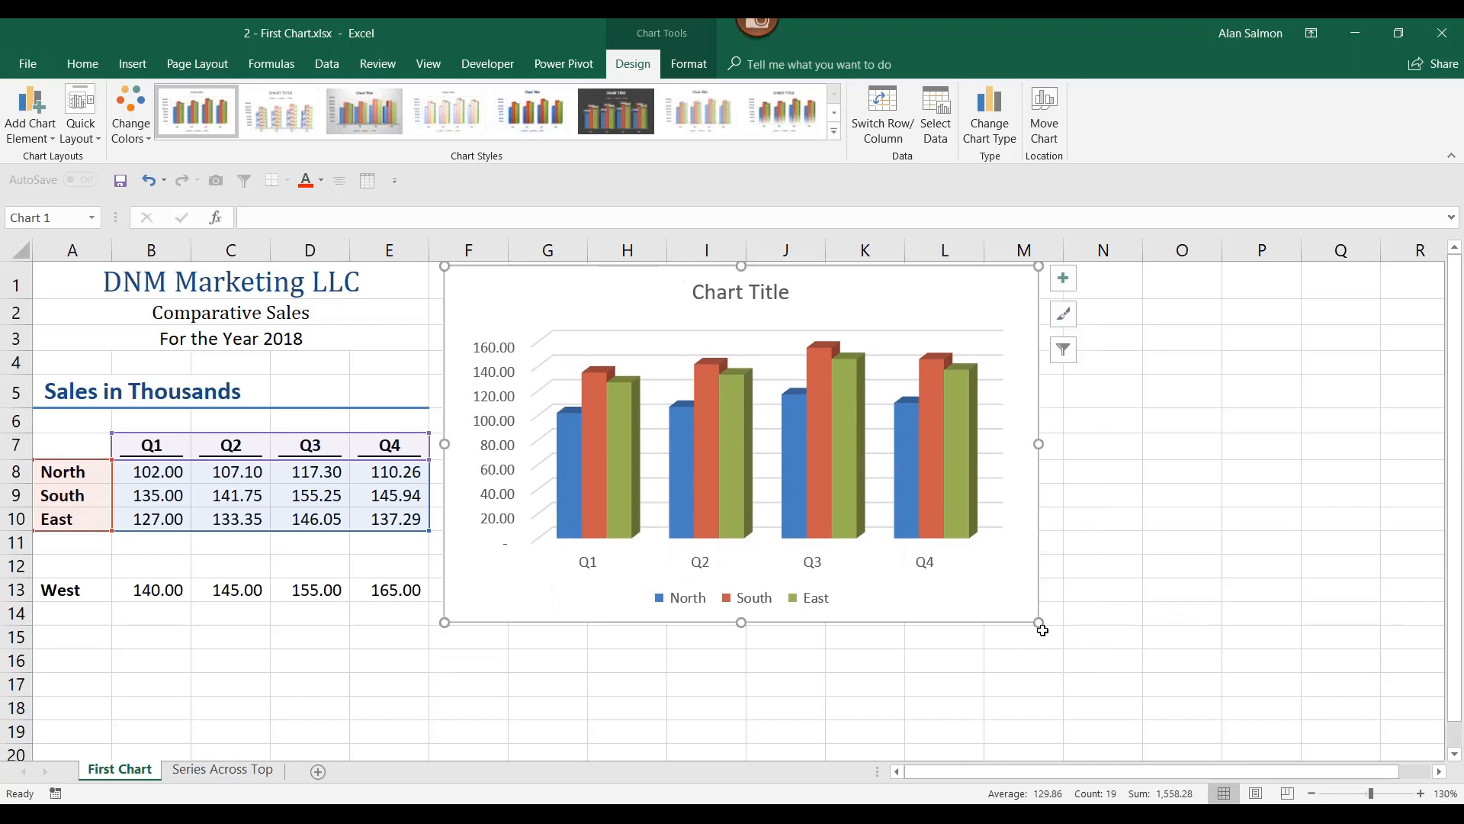
{"action": "left_click_drag", "start_coordinate": [1040, 623], "coordinate": [1127, 706]}
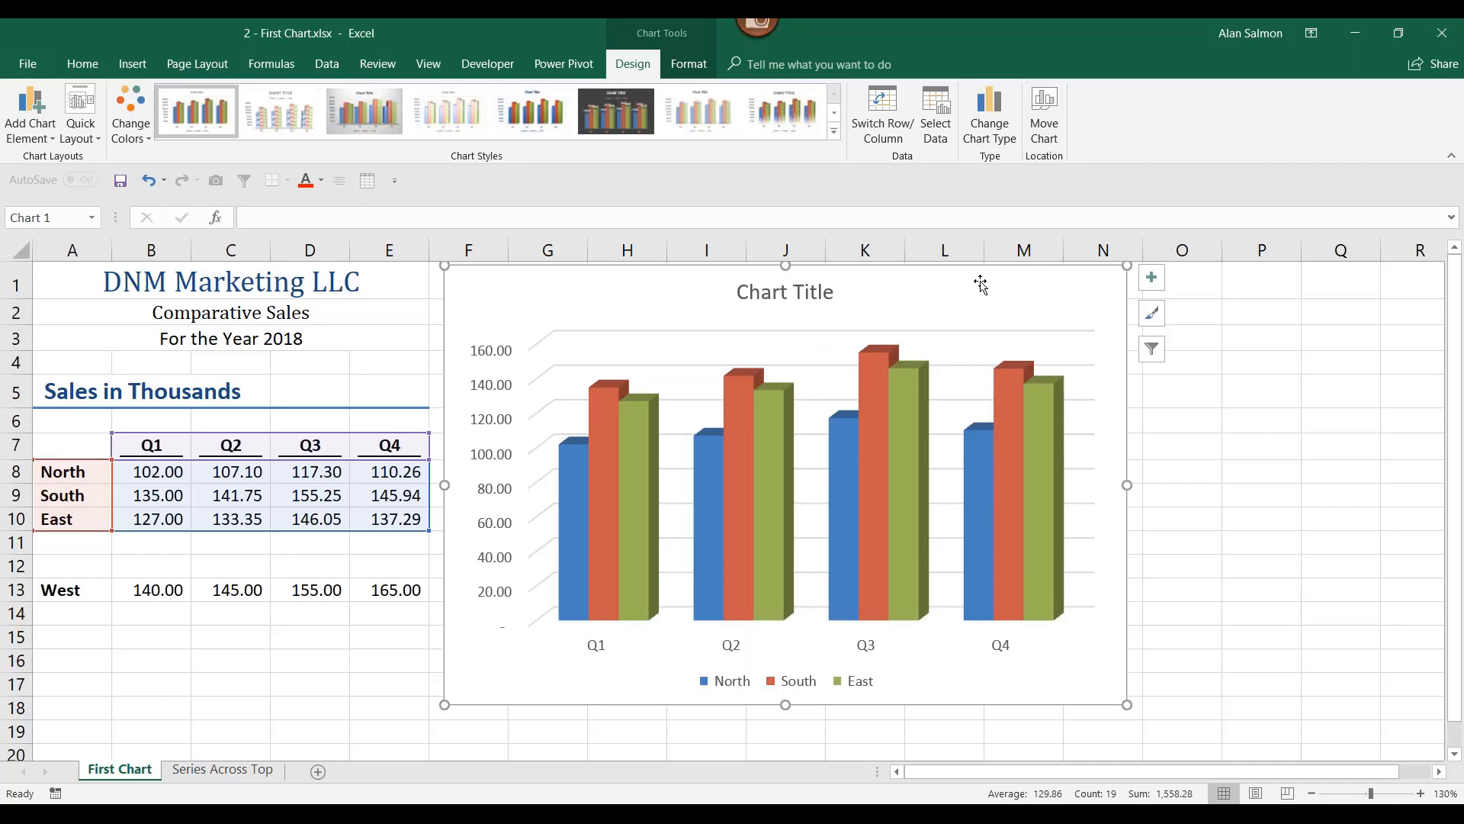
{"action": "left_click", "coordinate": [1009, 393]}
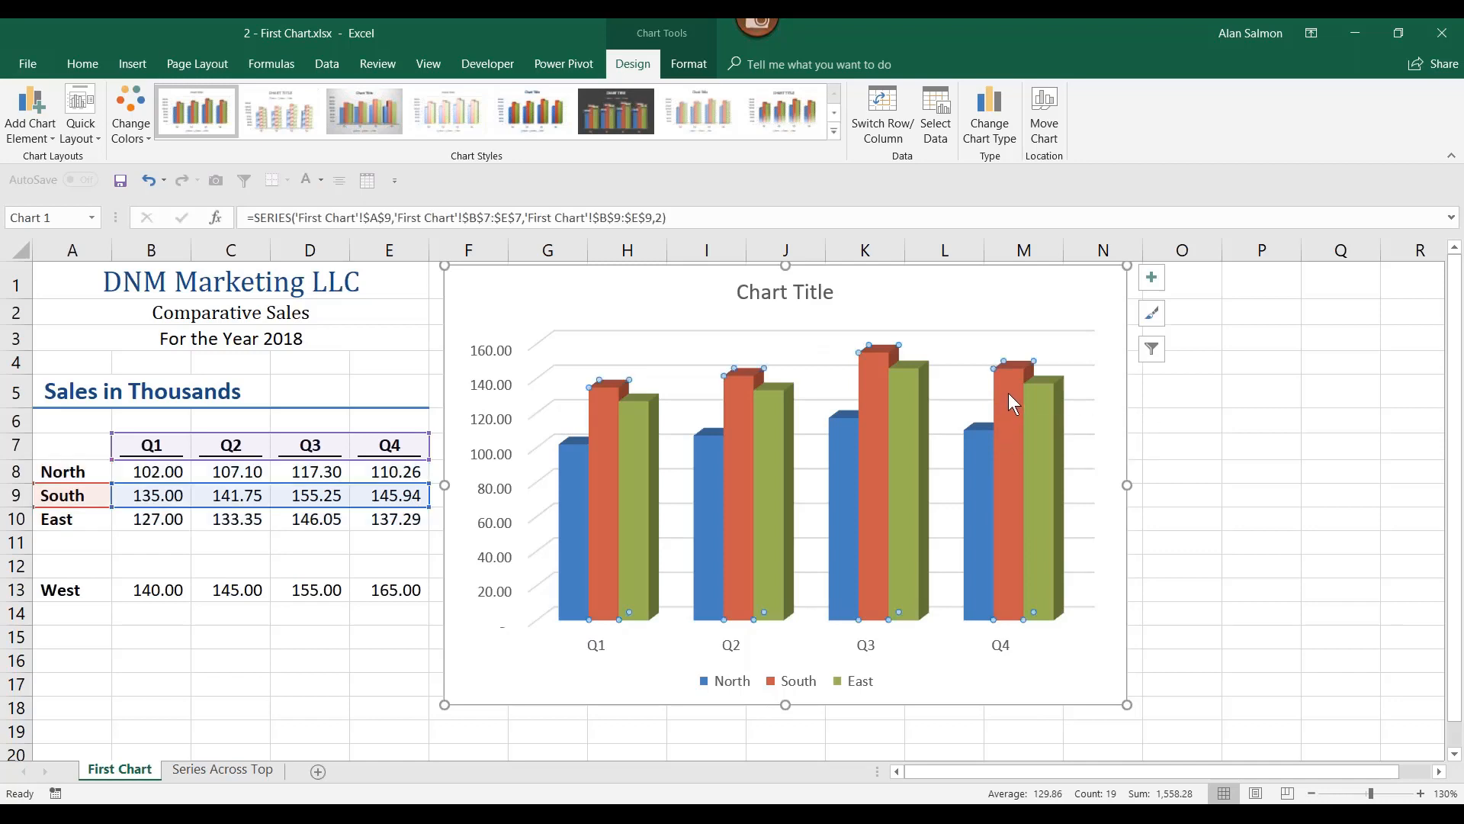
{"action": "left_click", "coordinate": [988, 301]}
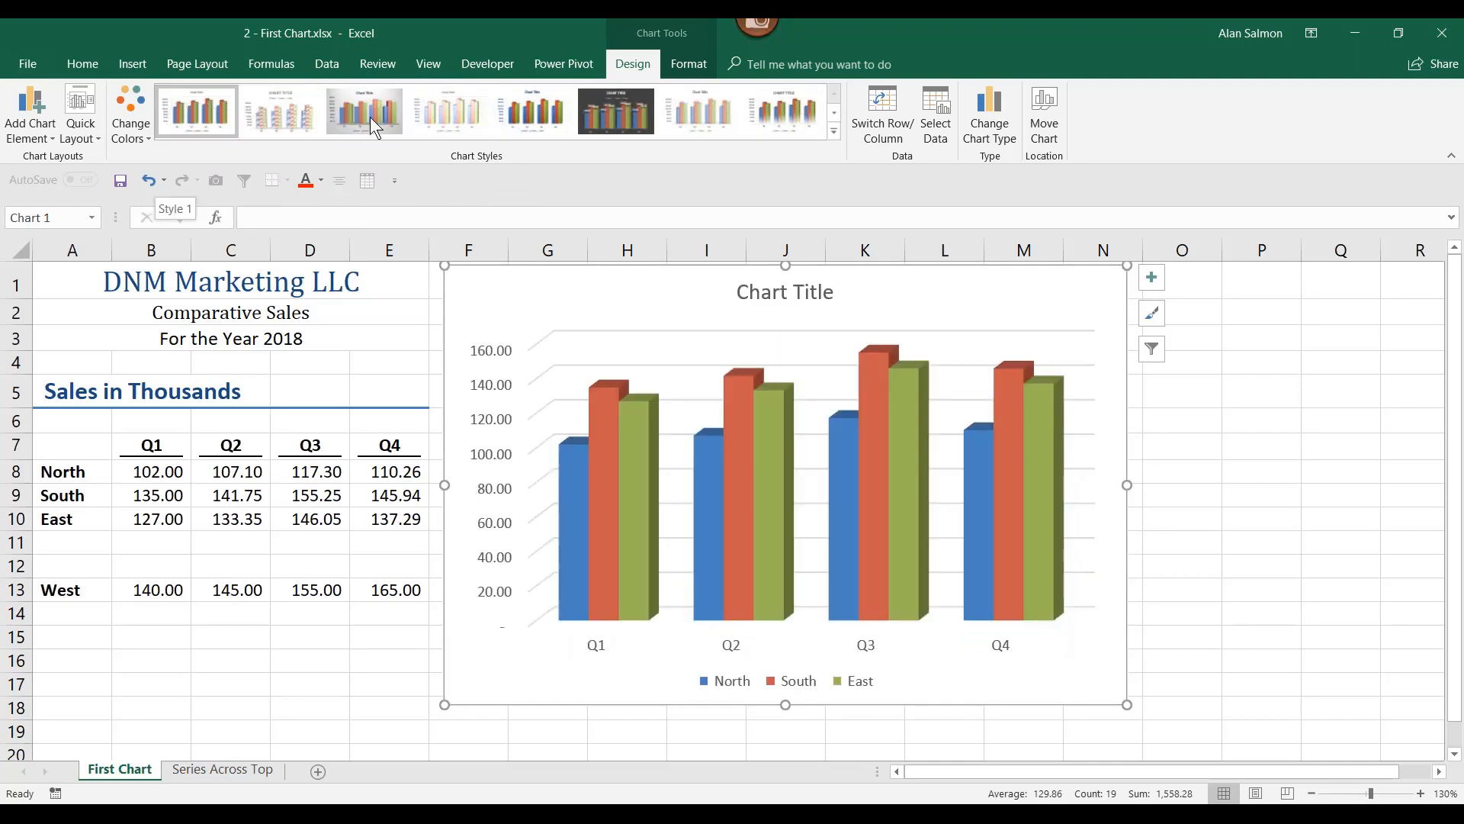
Apply chart style Style 11 to the 3-D column chart
{"action": "left_click", "coordinate": [834, 113]}
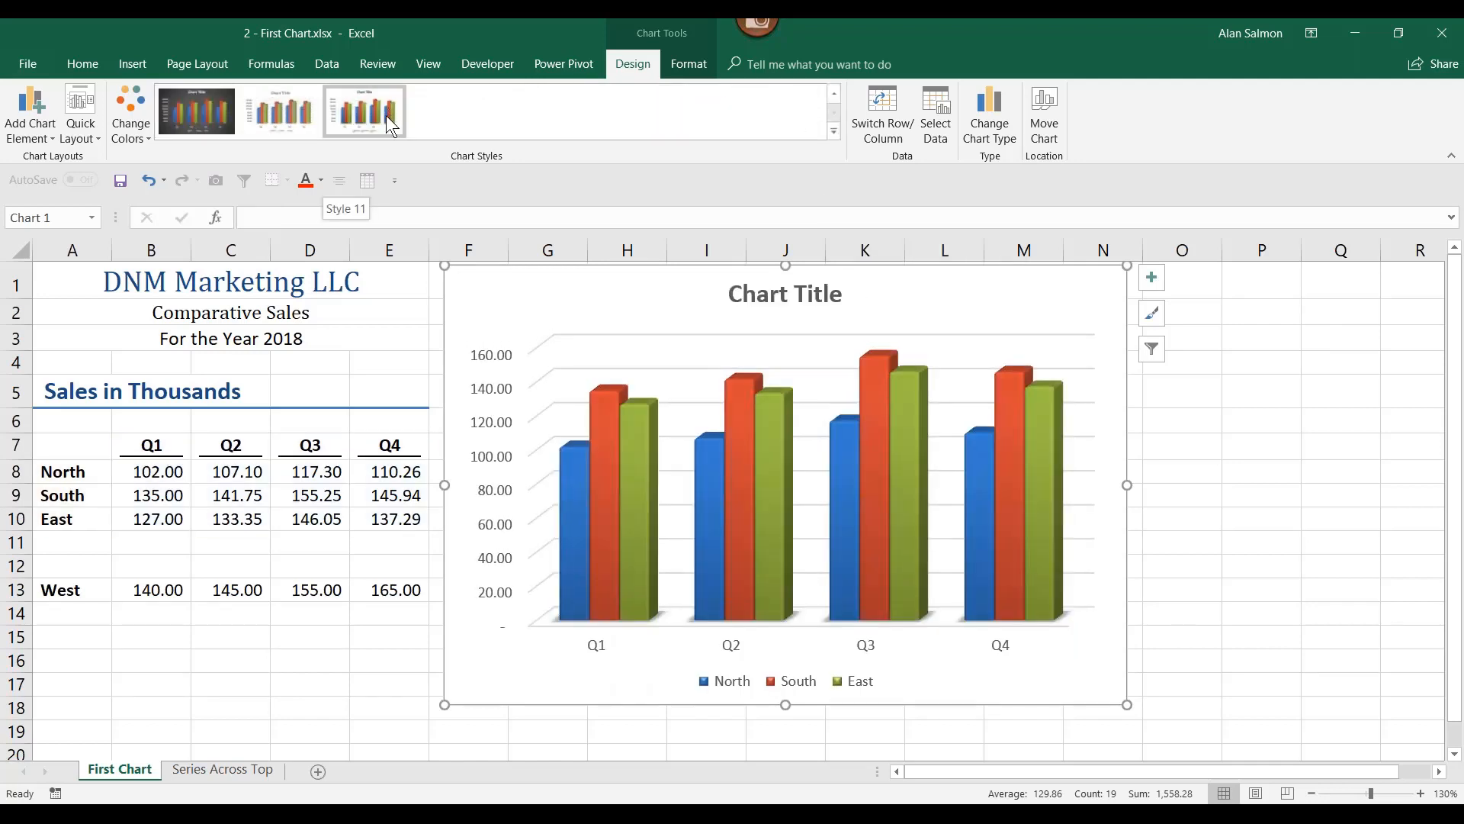
{"action": "left_click", "coordinate": [368, 107]}
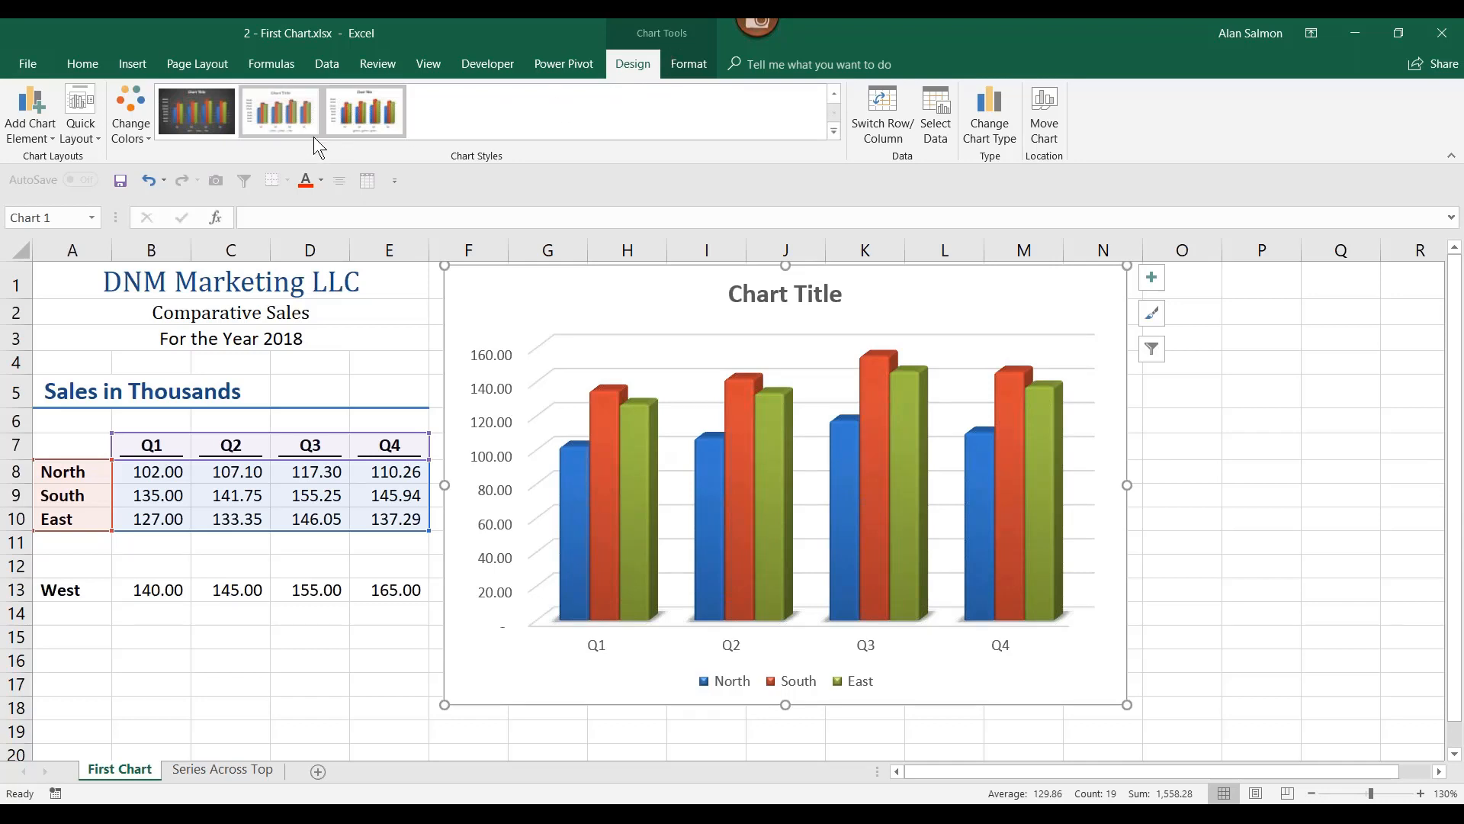
{"action": "left_click", "coordinate": [835, 95]}
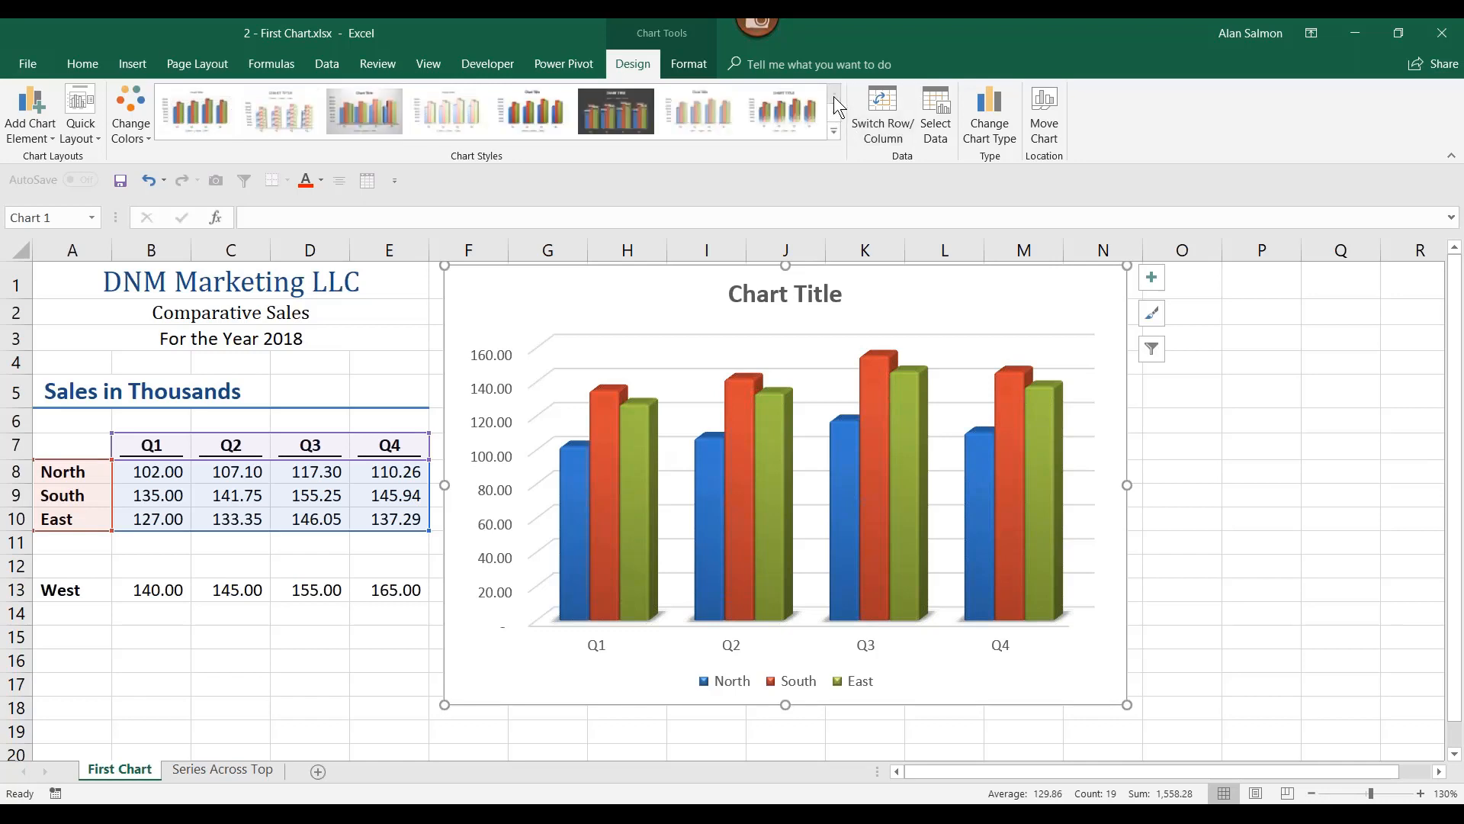
Switch the chart's rows and columns to group by region, and switch them back to quarters
{"action": "left_click", "coordinate": [881, 107]}
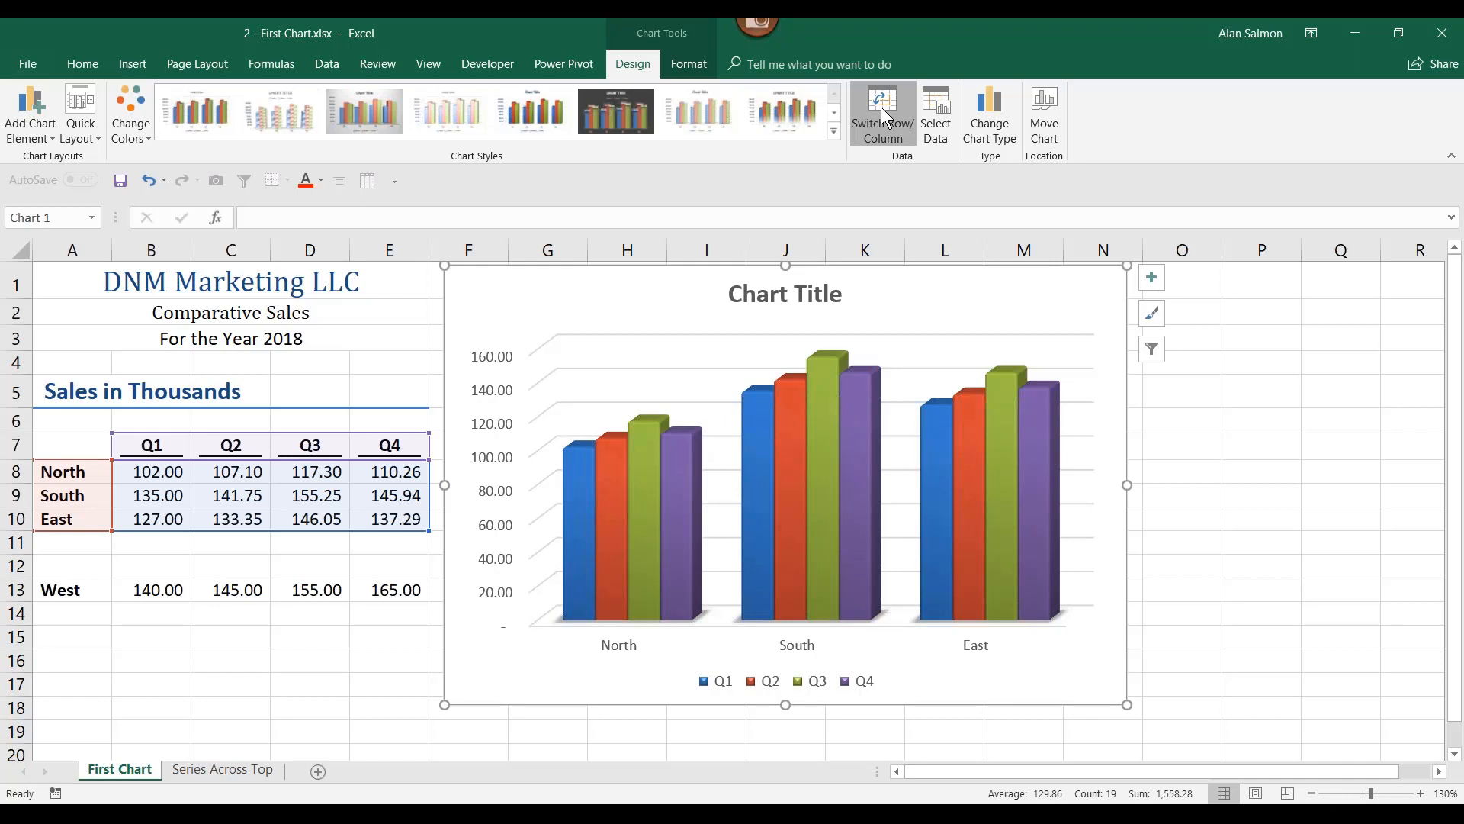
{"action": "left_click", "coordinate": [880, 106]}
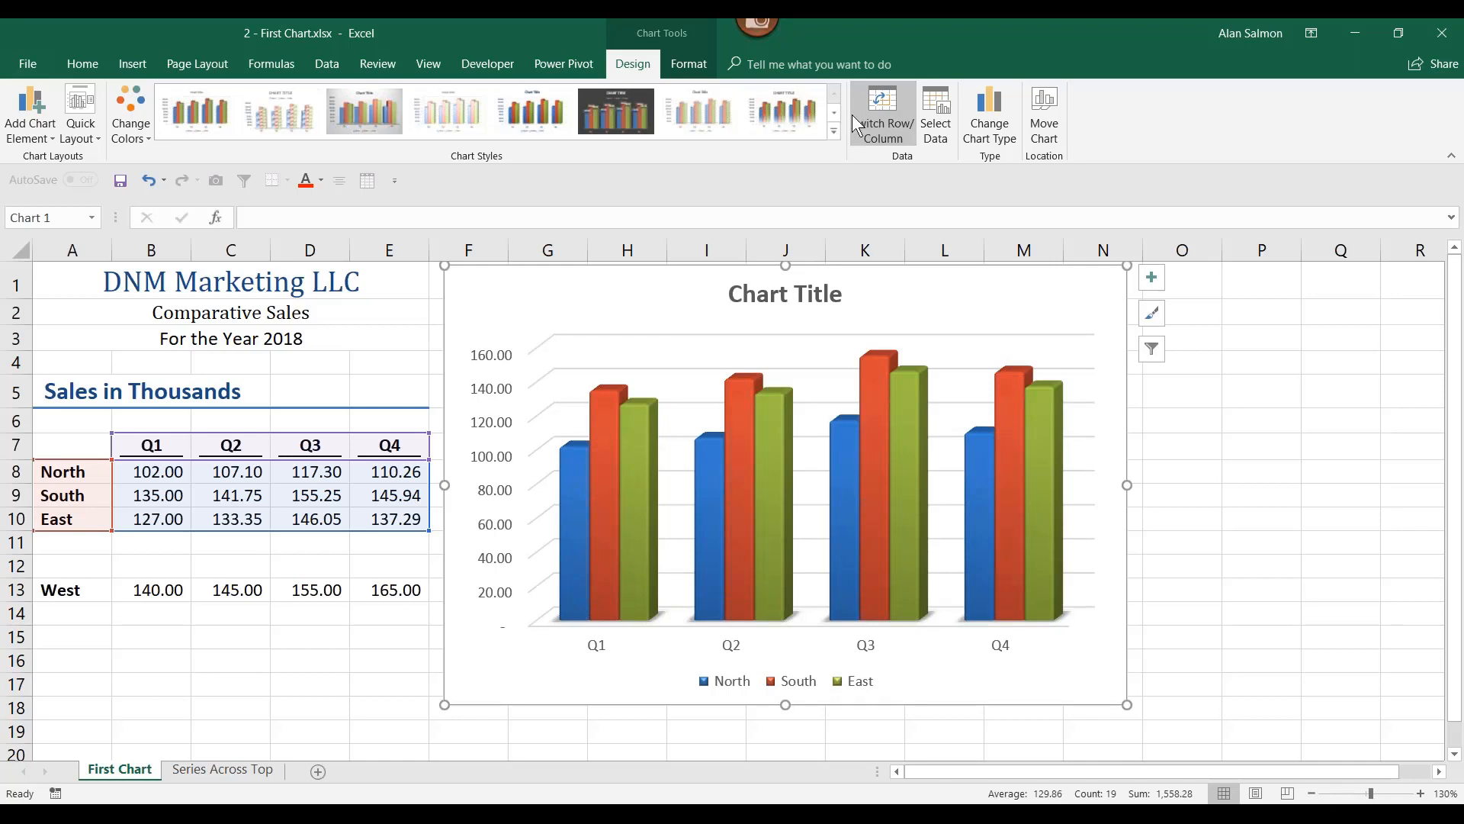
Apply the last quick layout, which has no chart title and a legend to the right of the columns
{"action": "left_click", "coordinate": [102, 145]}
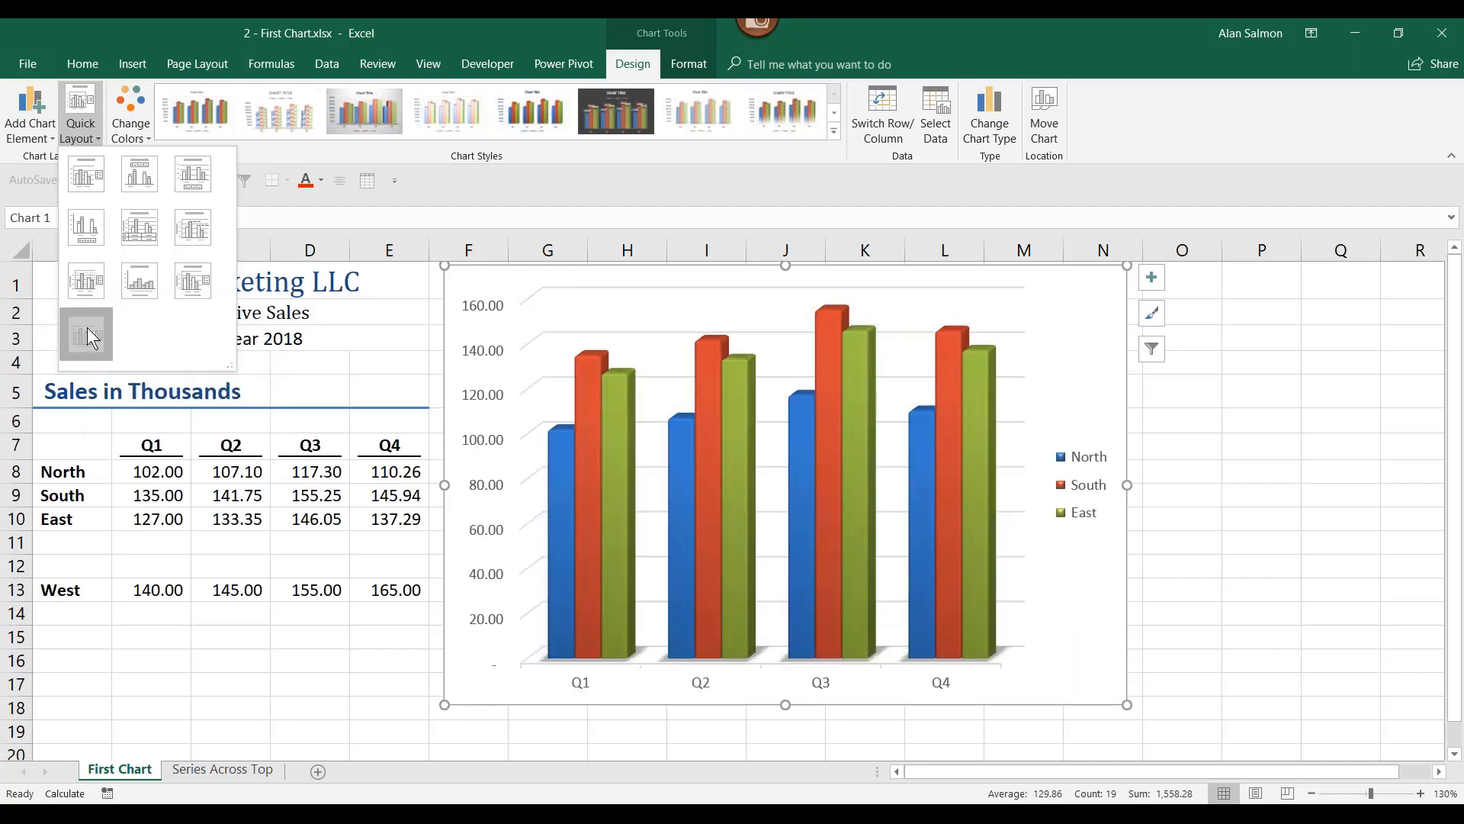
{"action": "left_click", "coordinate": [87, 328]}
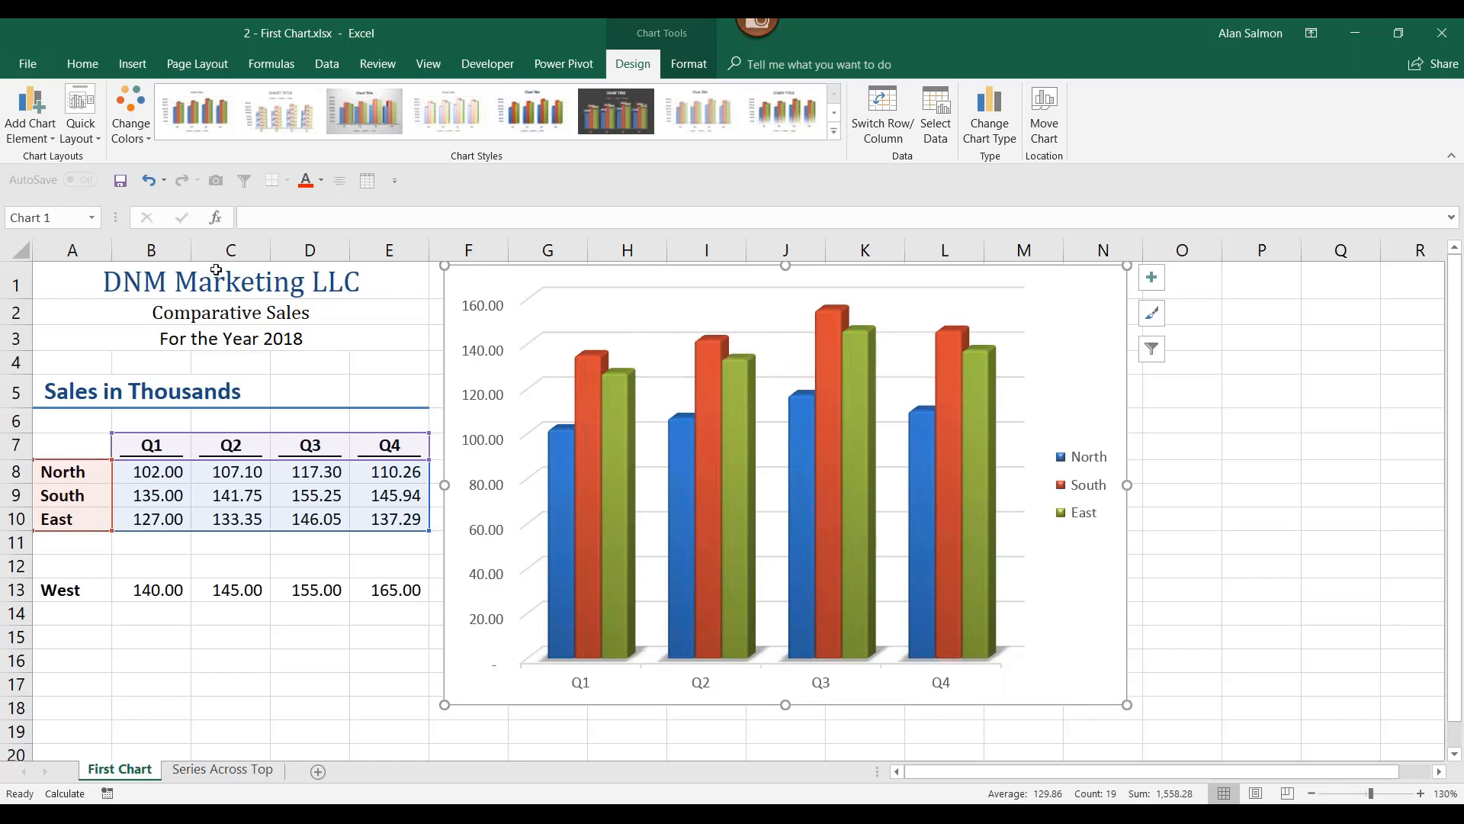
Add a chart title above the 3-D column chart
{"action": "left_click", "coordinate": [55, 144]}
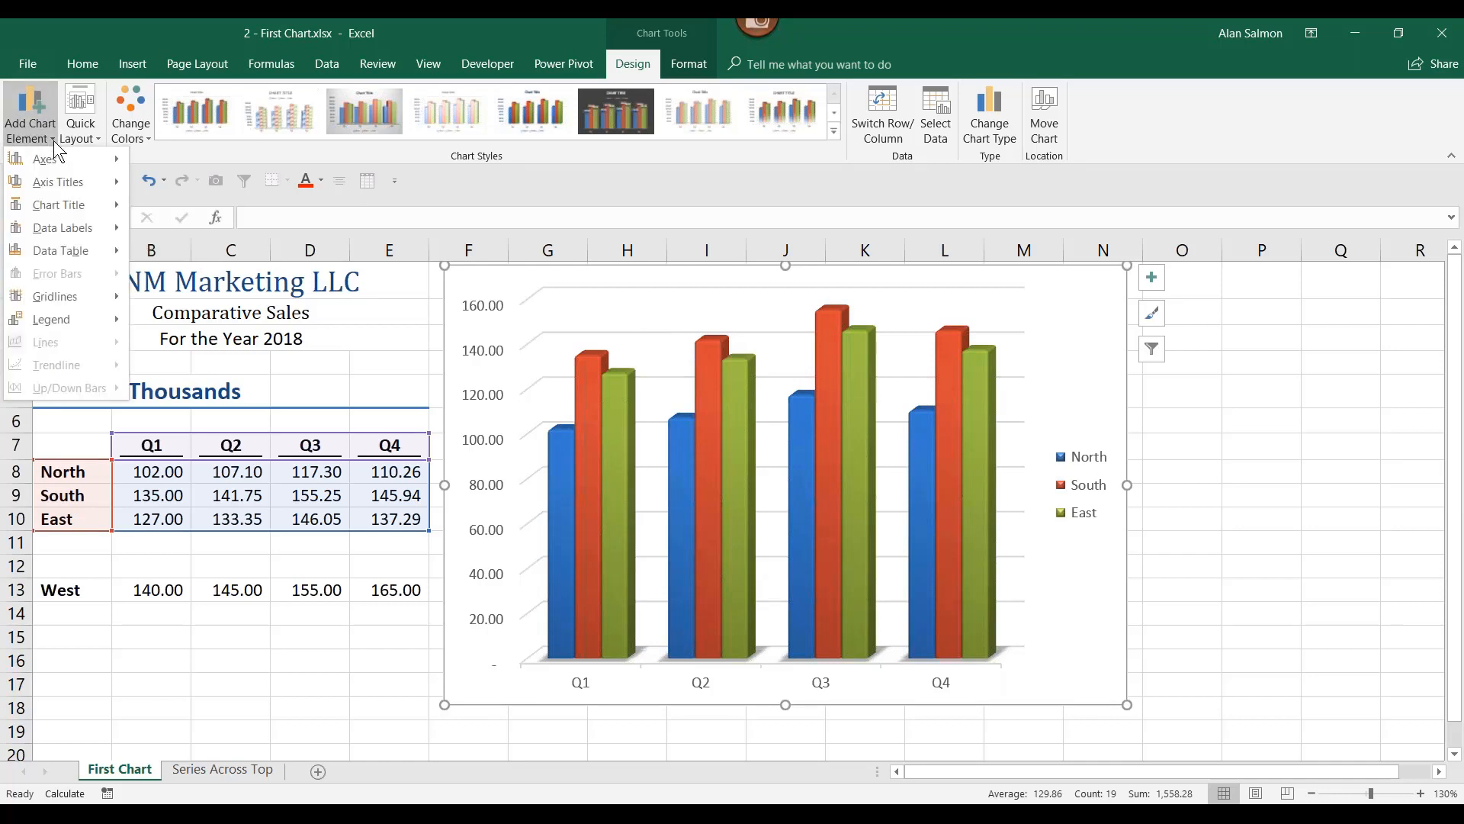
{"action": "mouse_move", "coordinate": [60, 205]}
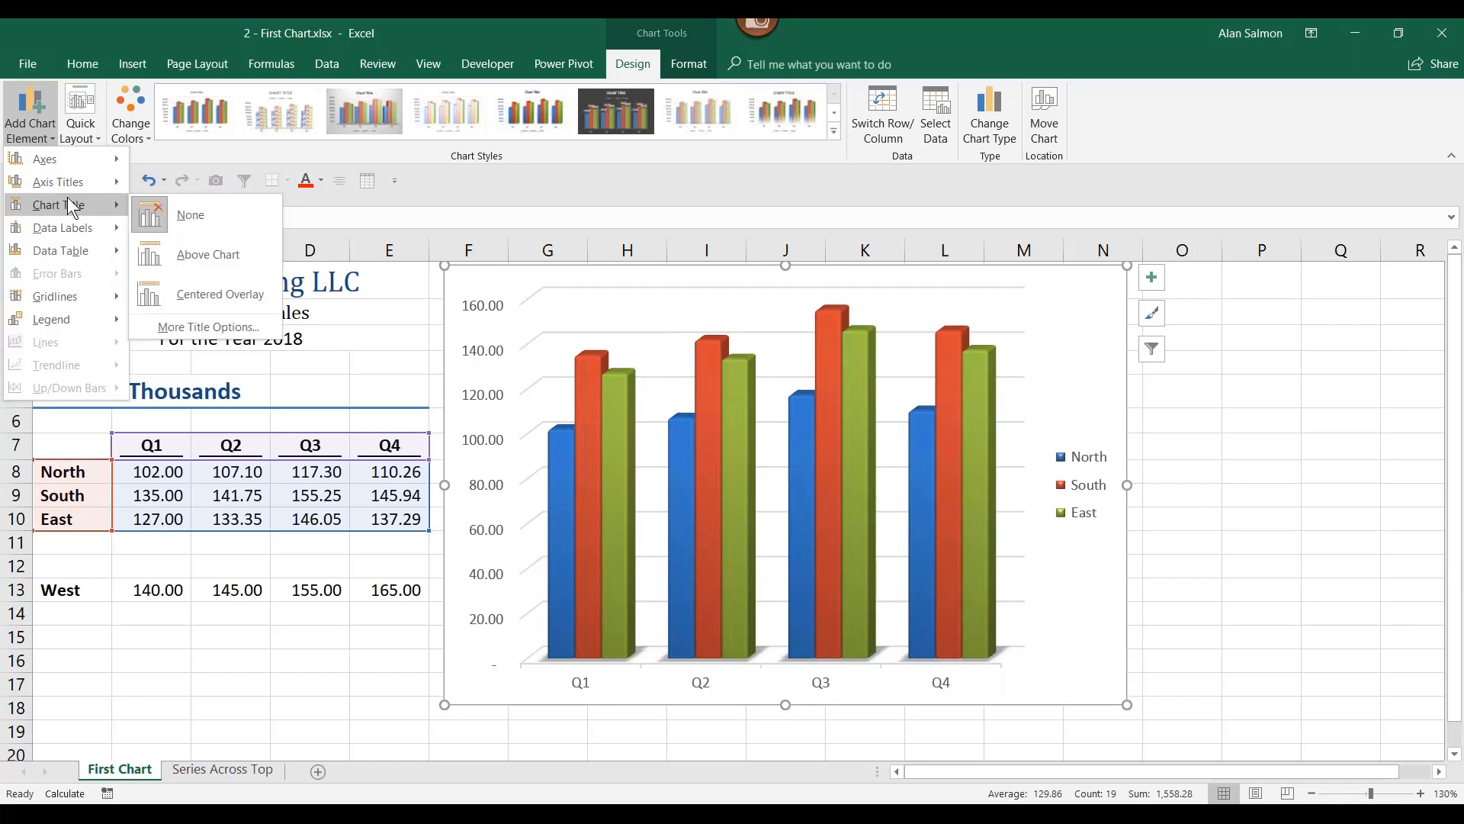
{"action": "left_click", "coordinate": [181, 248]}
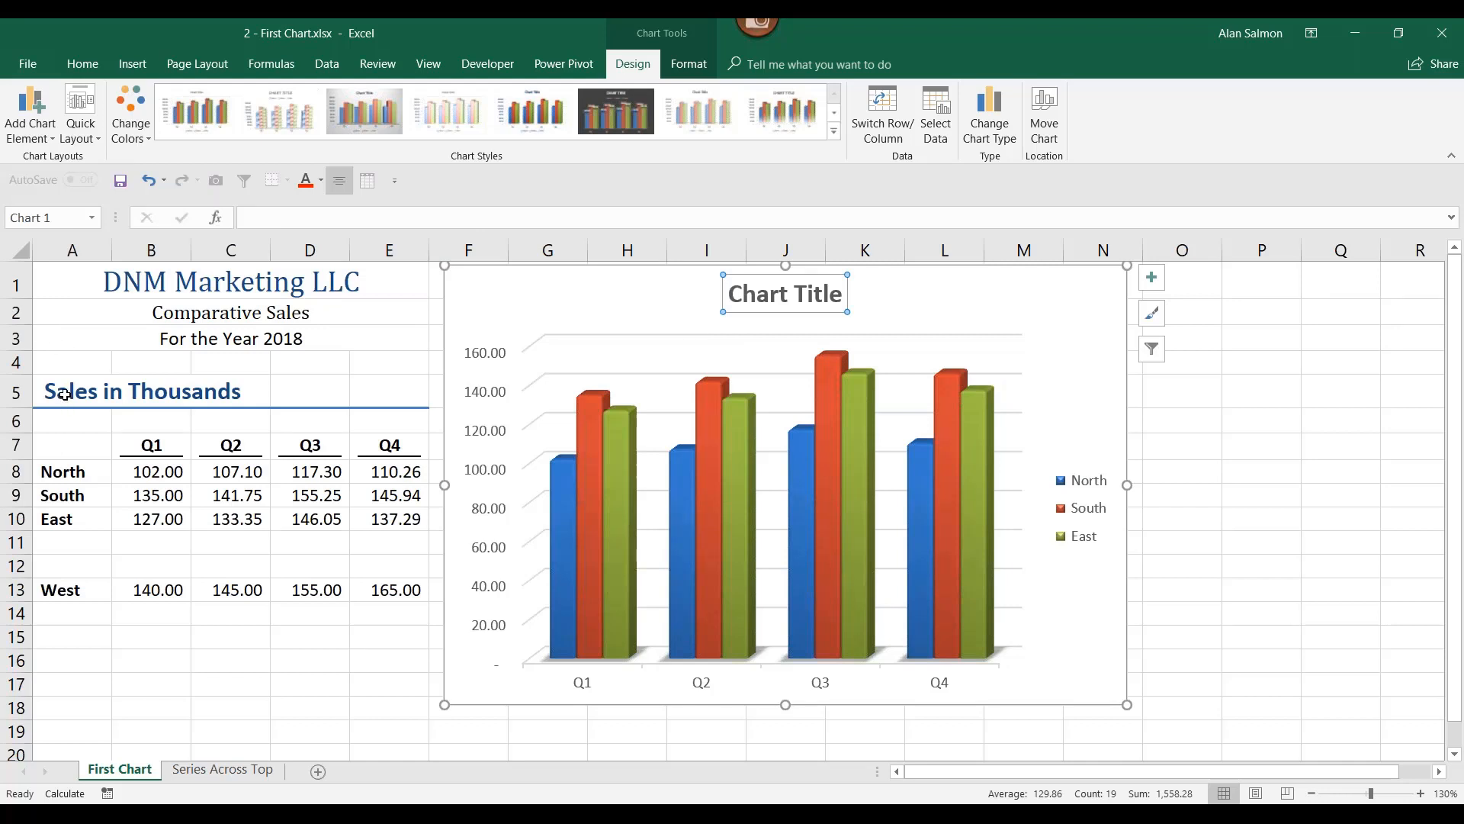
Link the chart title to the Sales in Thousands heading in A5, and move the chart right to start at column H
{"action": "left_click", "coordinate": [255, 217]}
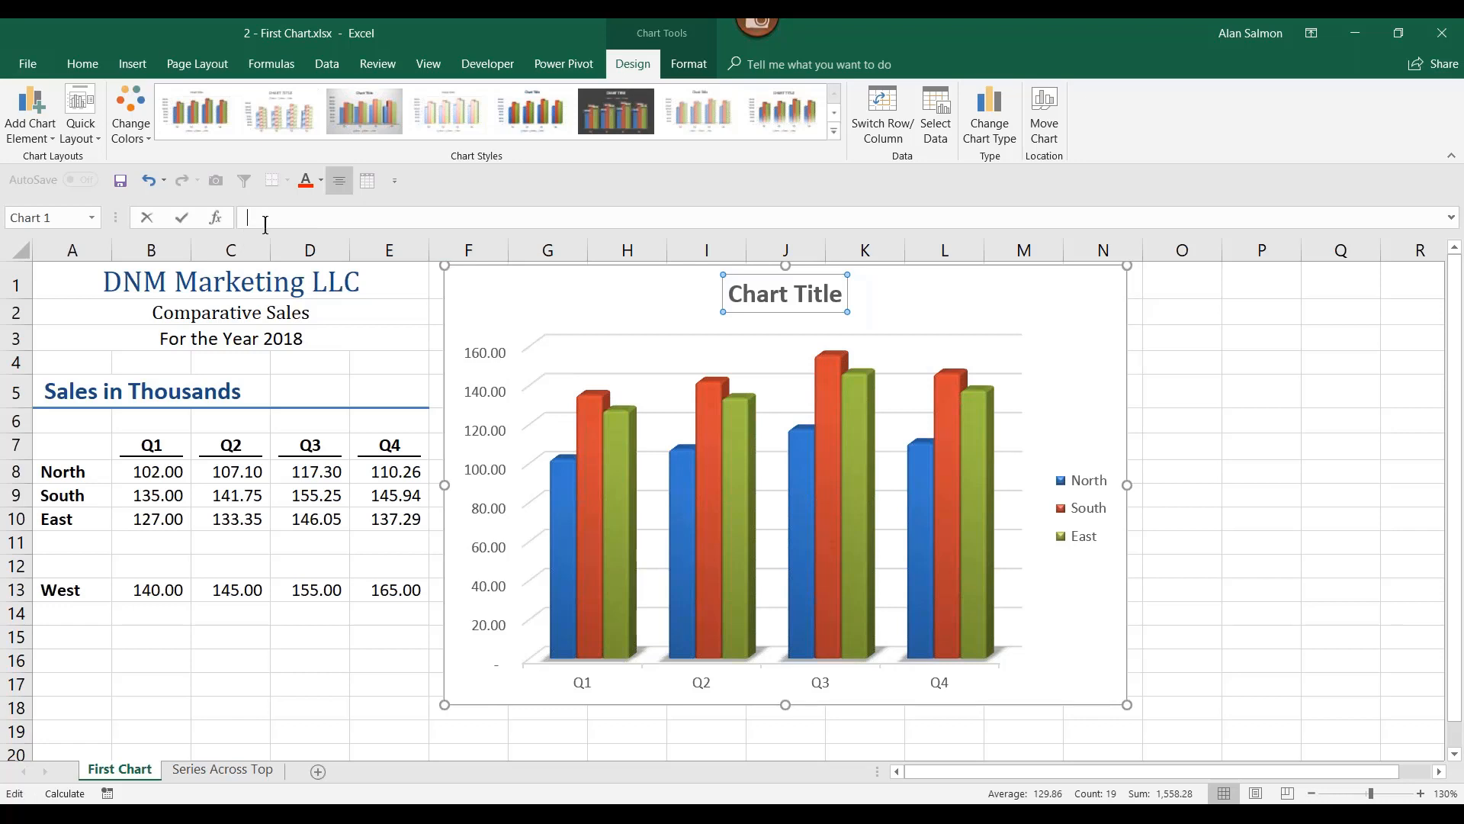
{"action": "left_click_drag", "start_coordinate": [730, 292], "coordinate": [832, 290]}
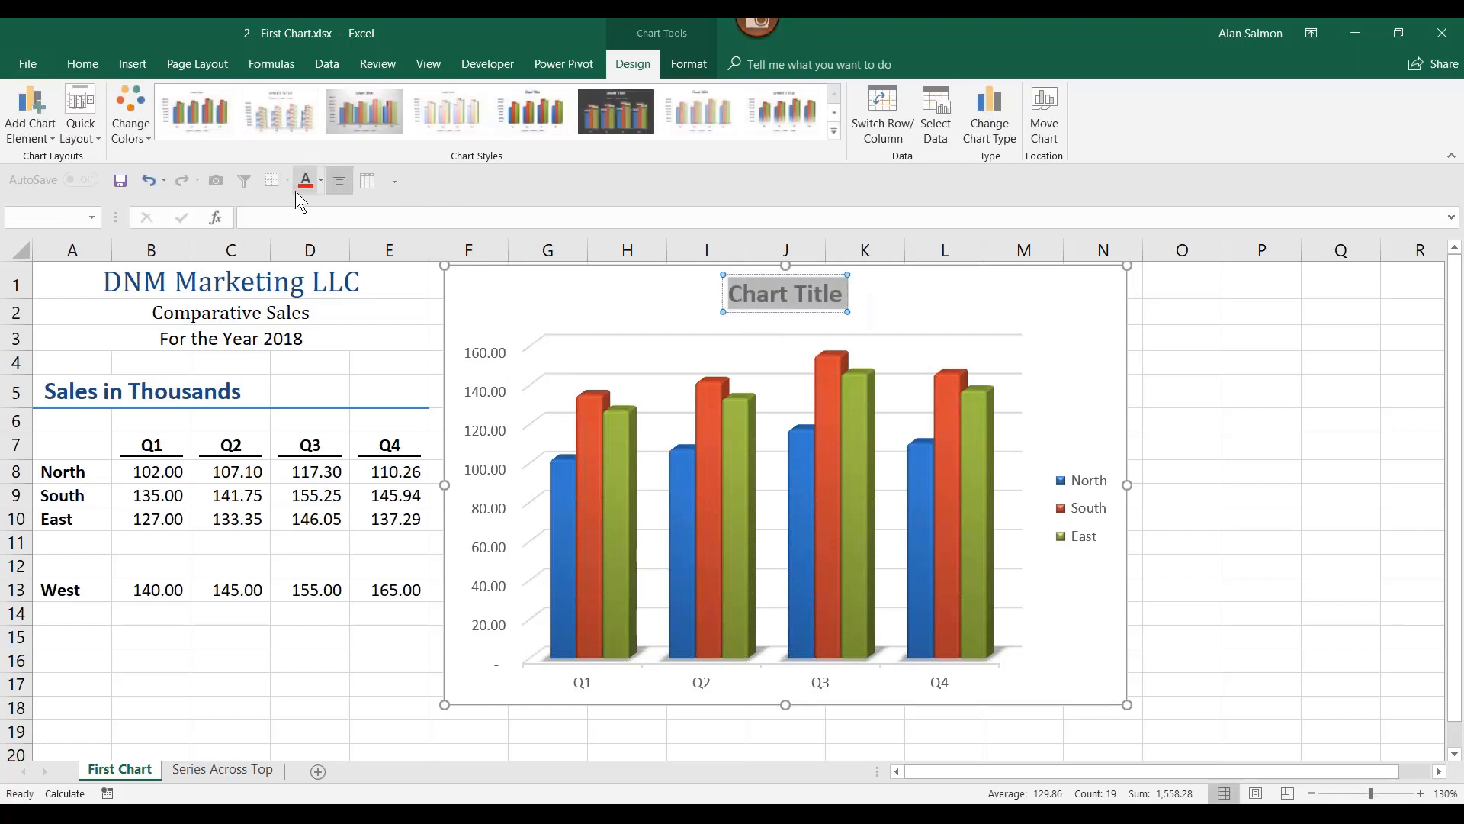
{"action": "left_click", "coordinate": [250, 217]}
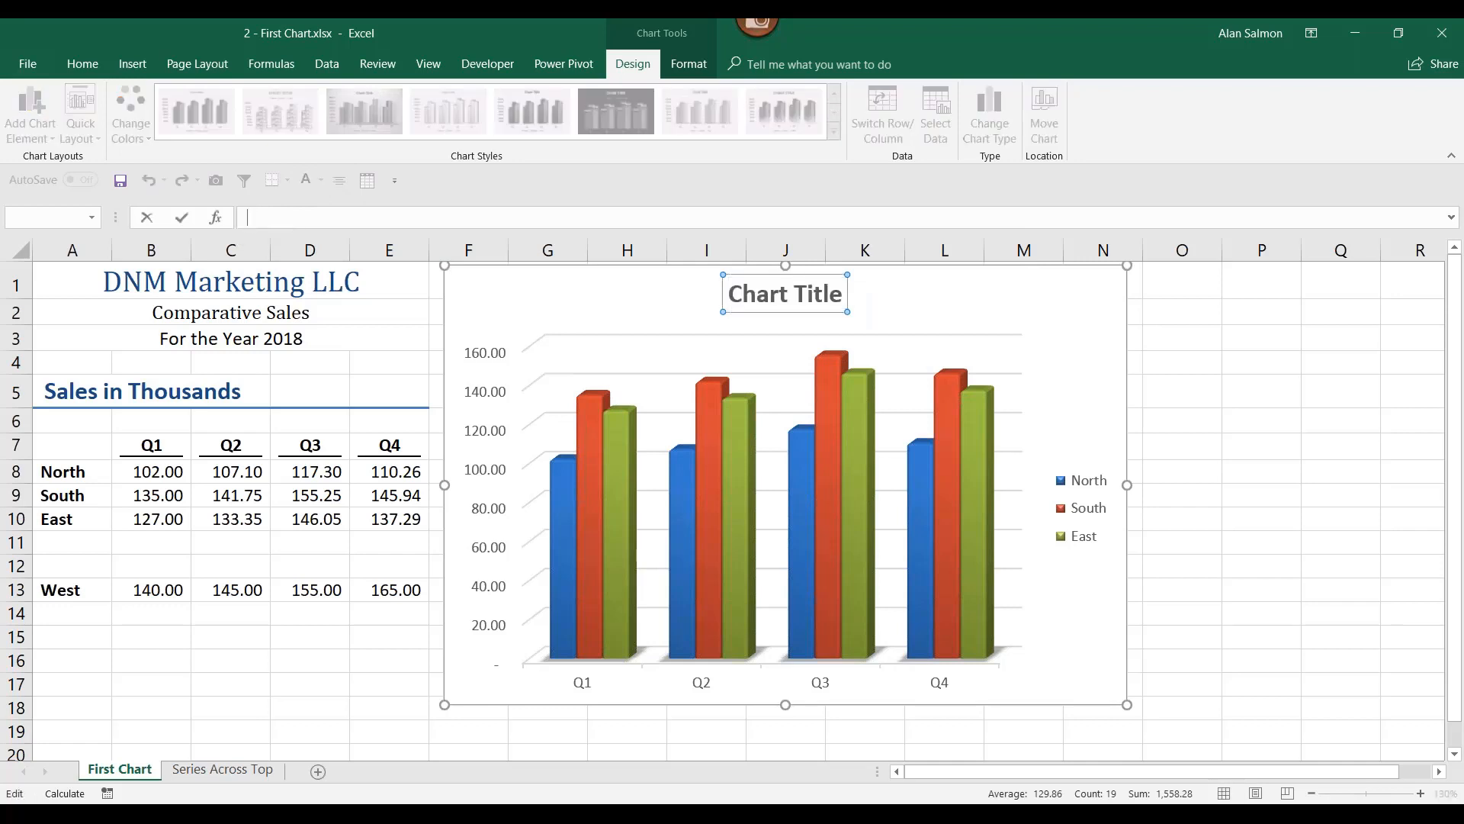
{"action": "type", "text": "="}
{"action": "left_click", "coordinate": [86, 392]}
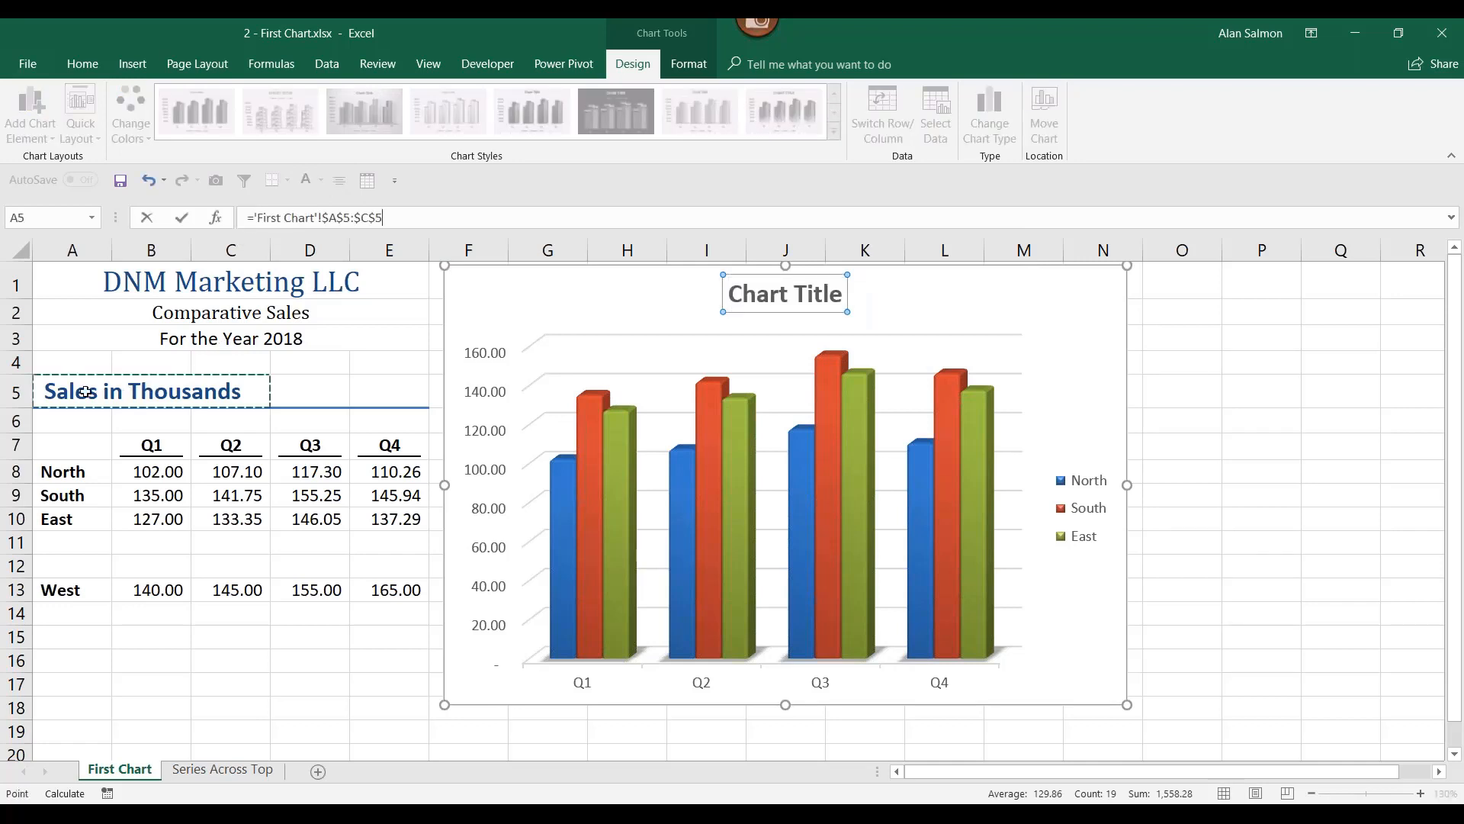
{"action": "key", "text": "Return"}
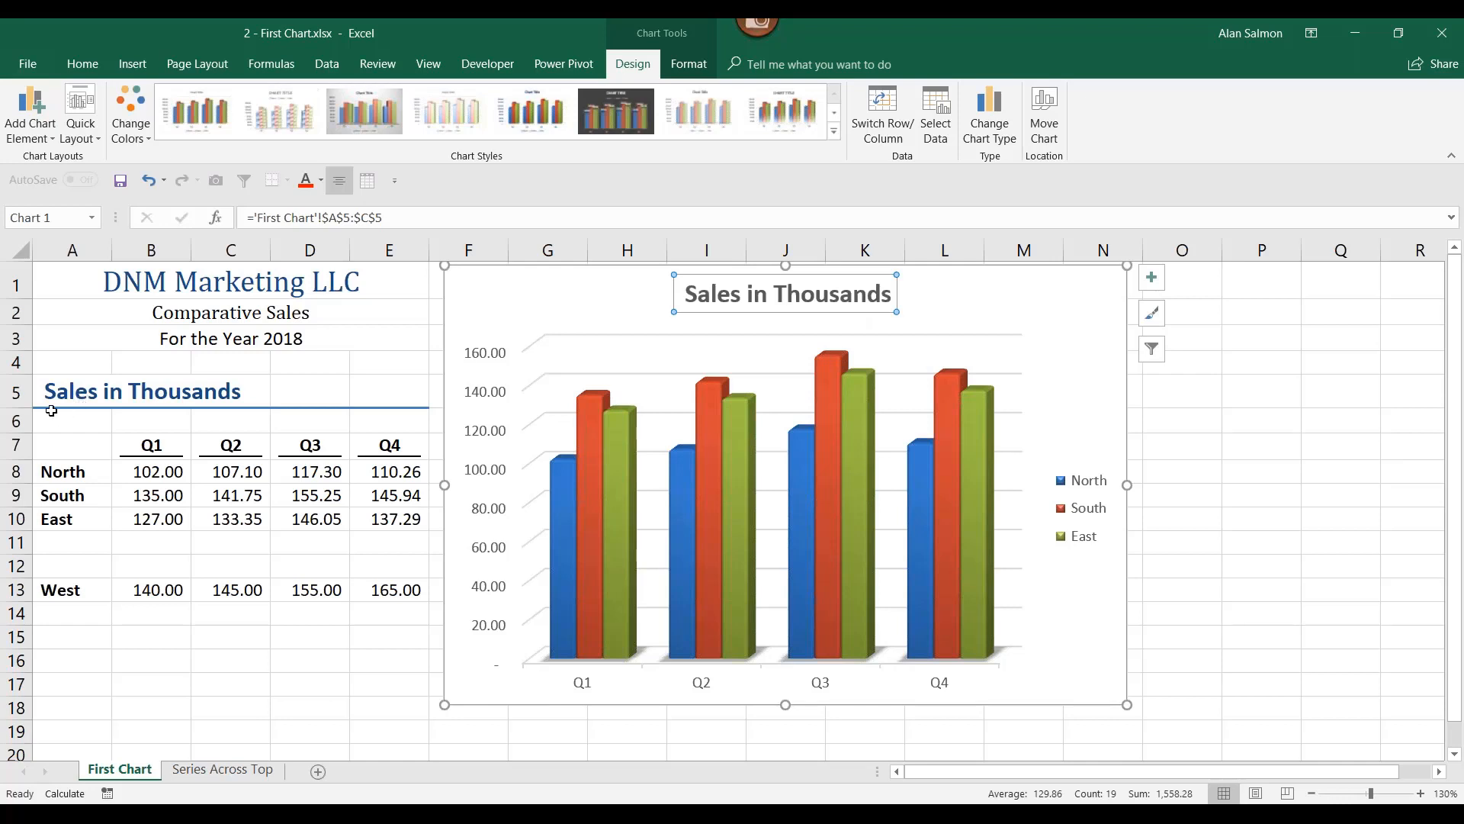
{"action": "left_click_drag", "start_coordinate": [608, 289], "coordinate": [772, 286]}
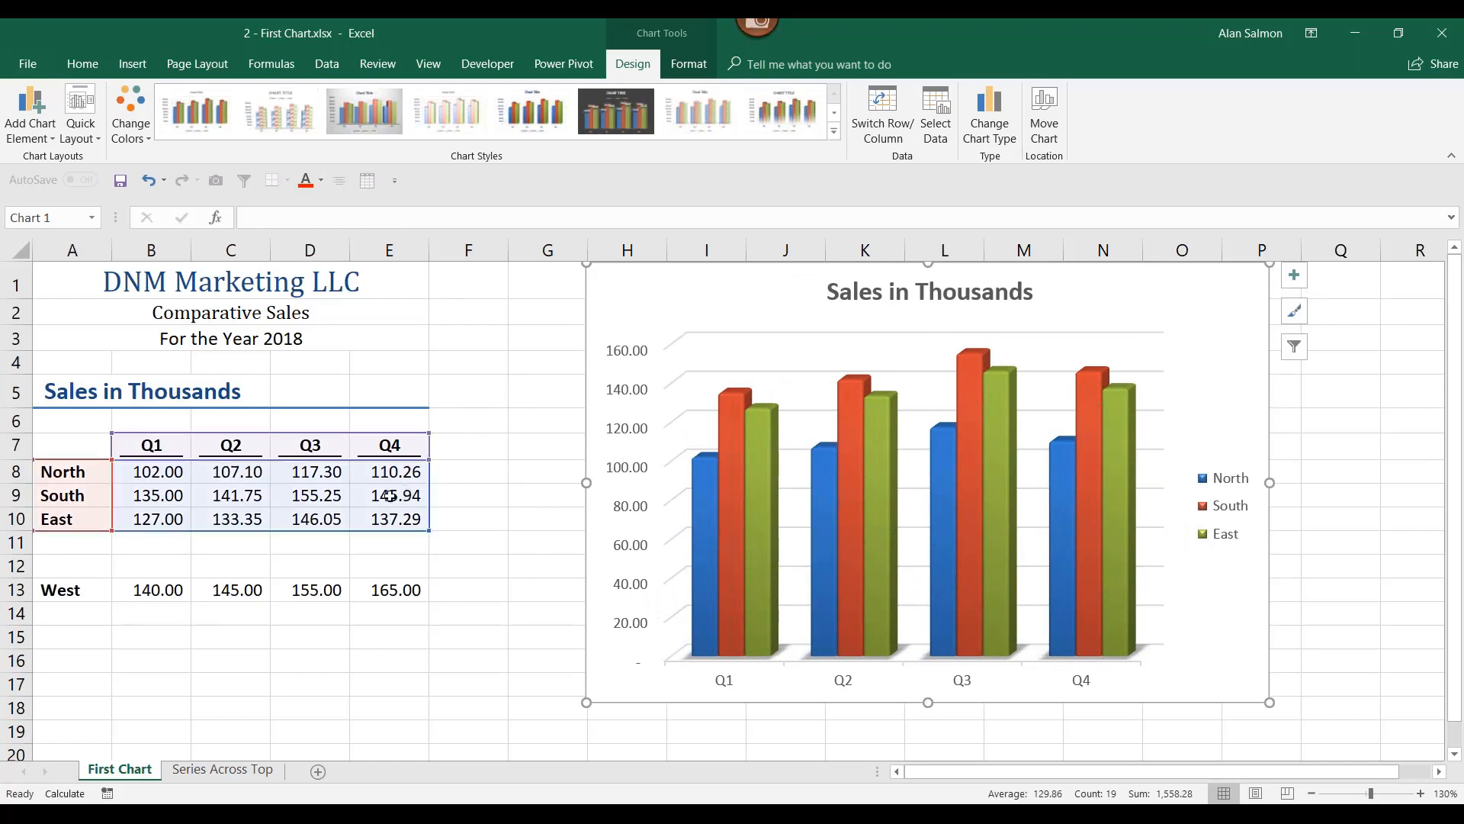
Change the North Q1 sales in B8 to 200 to test the chart's link to the data, and undo the change
{"action": "left_click", "coordinate": [159, 477]}
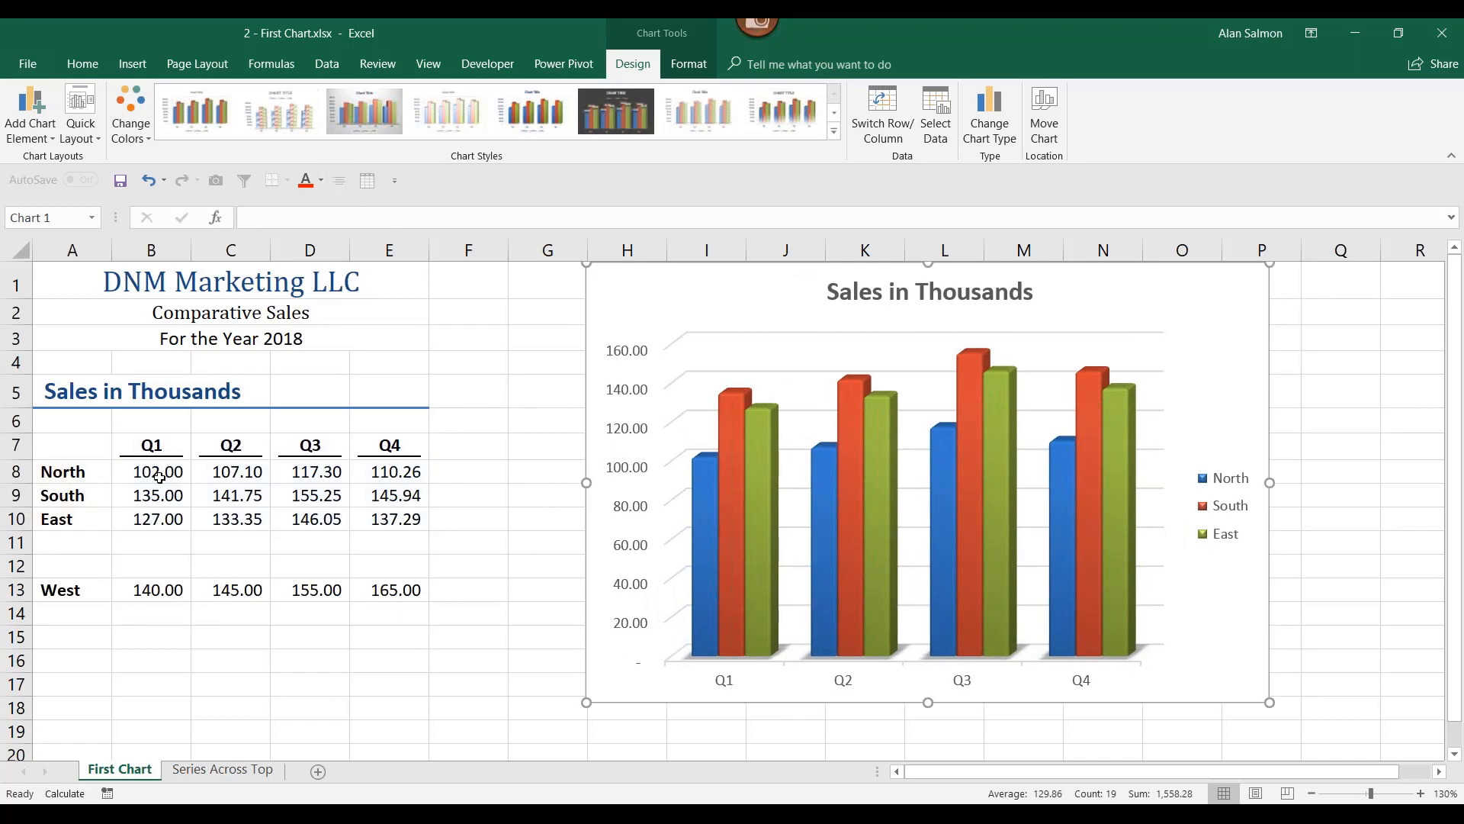
{"action": "left_click", "coordinate": [159, 477]}
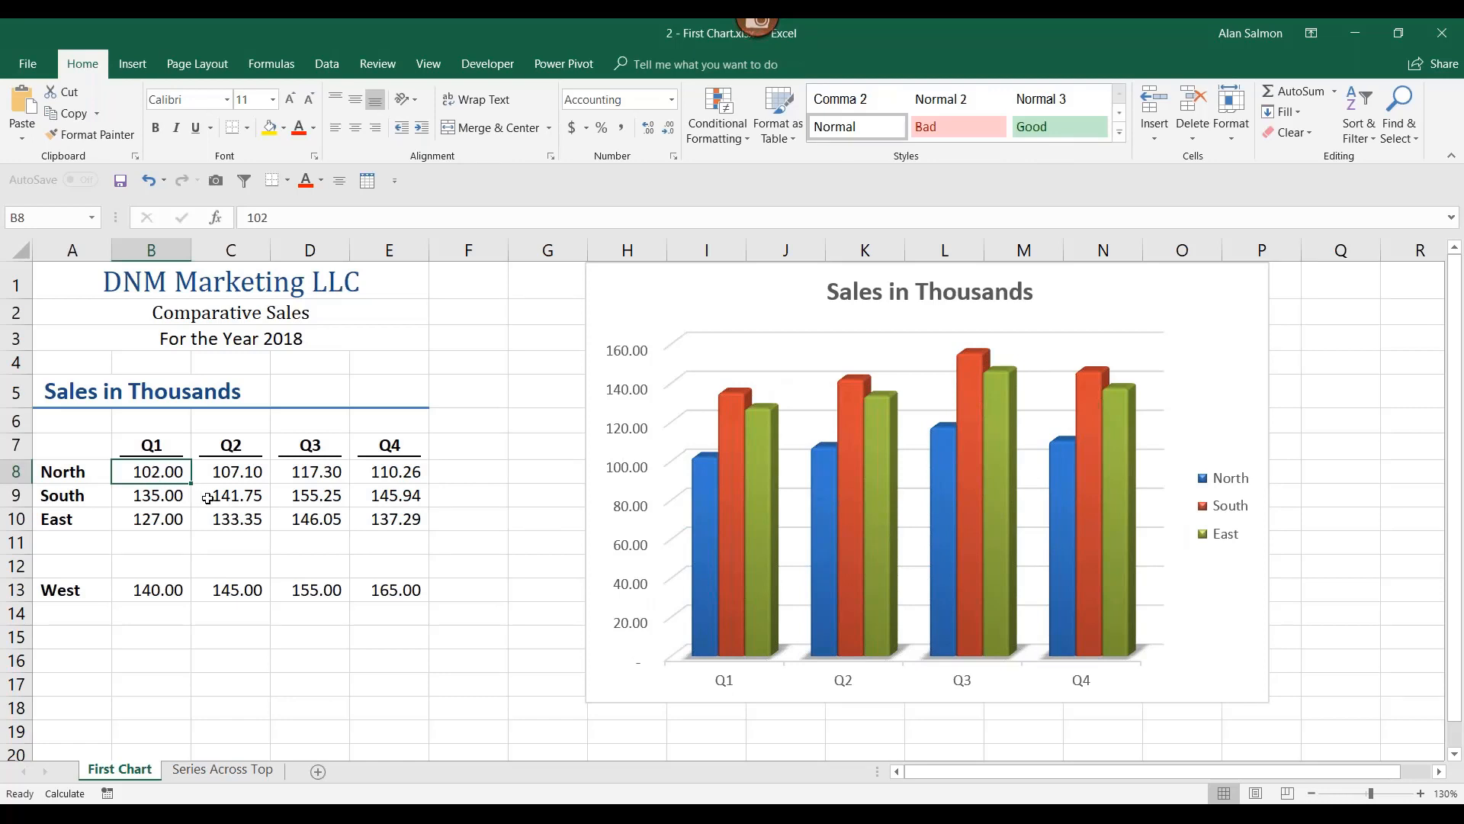
{"action": "type", "text": "2"}
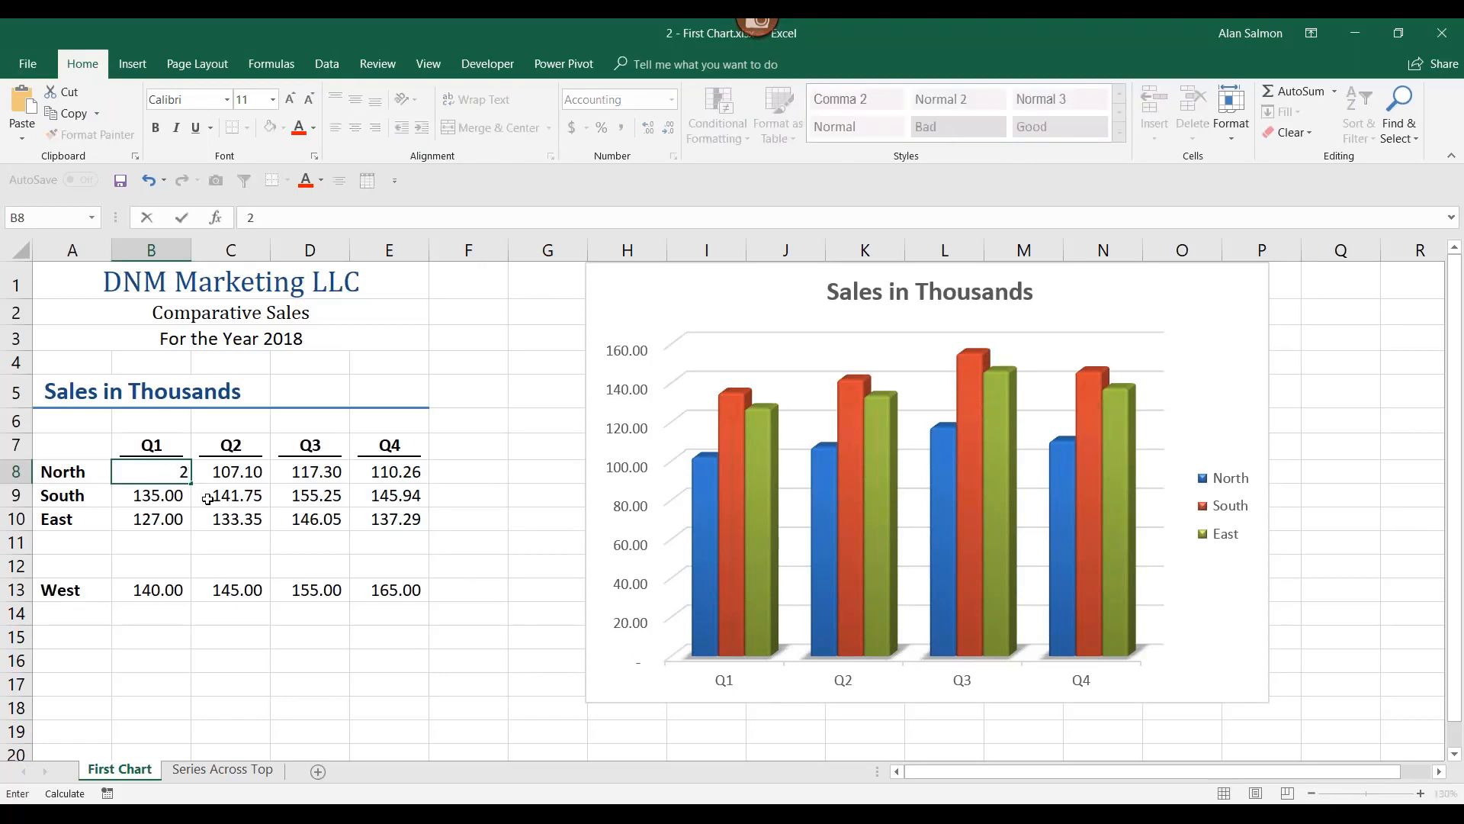
{"action": "type", "text": "000"}
{"action": "key", "text": "BackSpace"}
{"action": "mouse_move", "coordinate": [703, 488]}
{"action": "key", "text": "Return"}
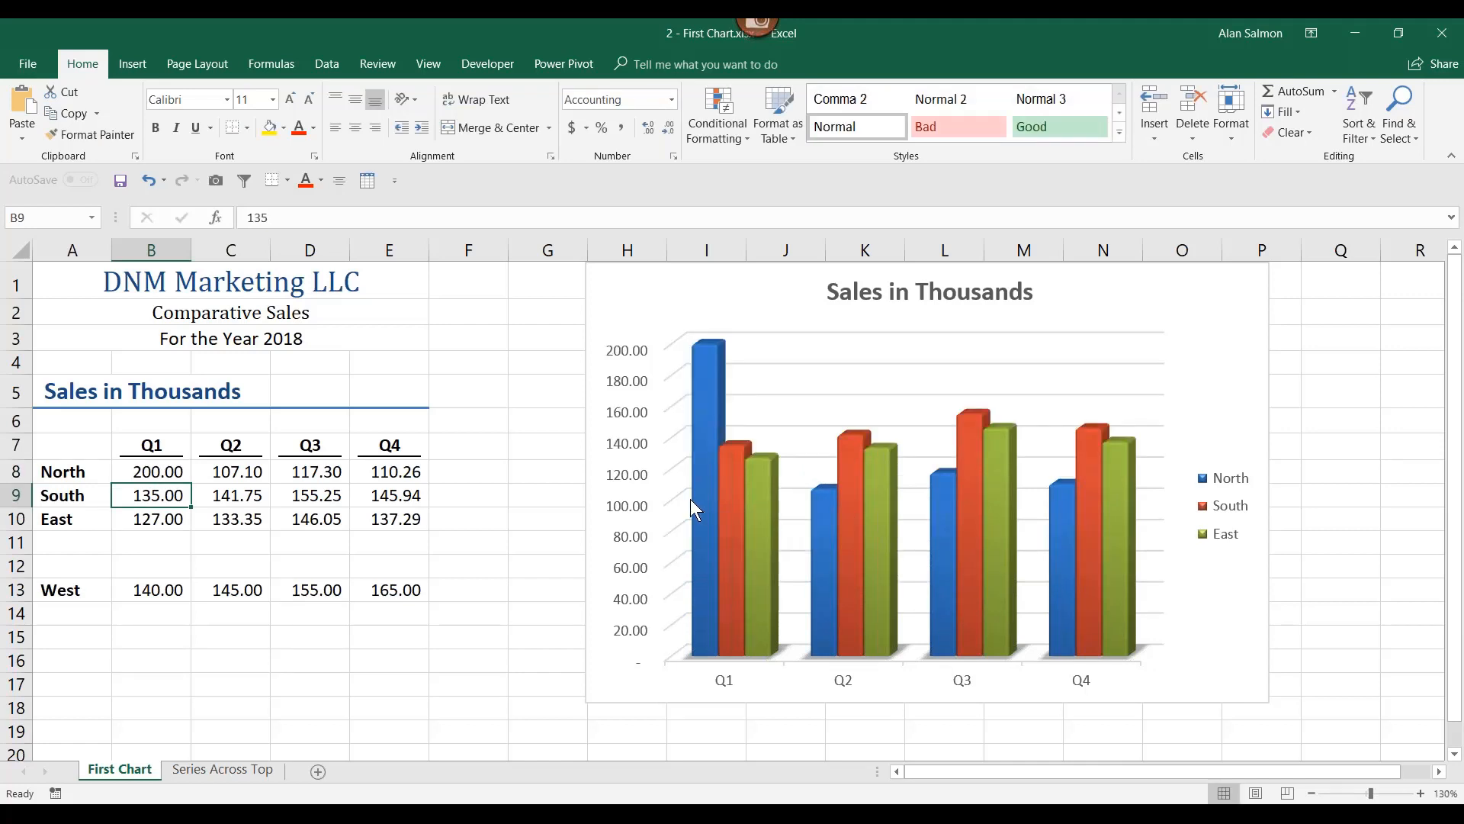
{"action": "left_click", "coordinate": [147, 184]}
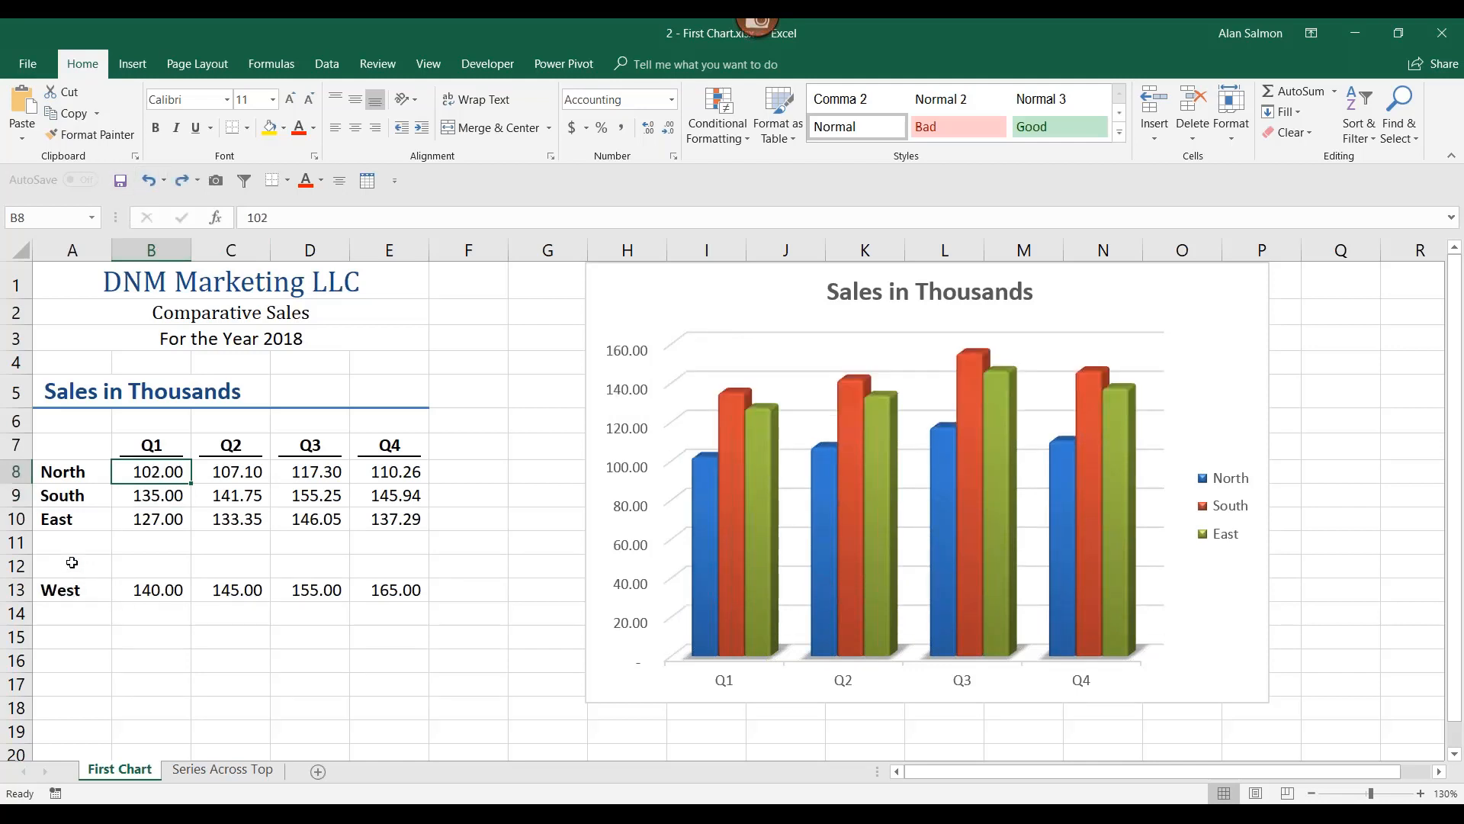
Move the West sales row from row 13 to A11:E11, directly below East
{"action": "left_click_drag", "start_coordinate": [65, 588], "coordinate": [362, 590]}
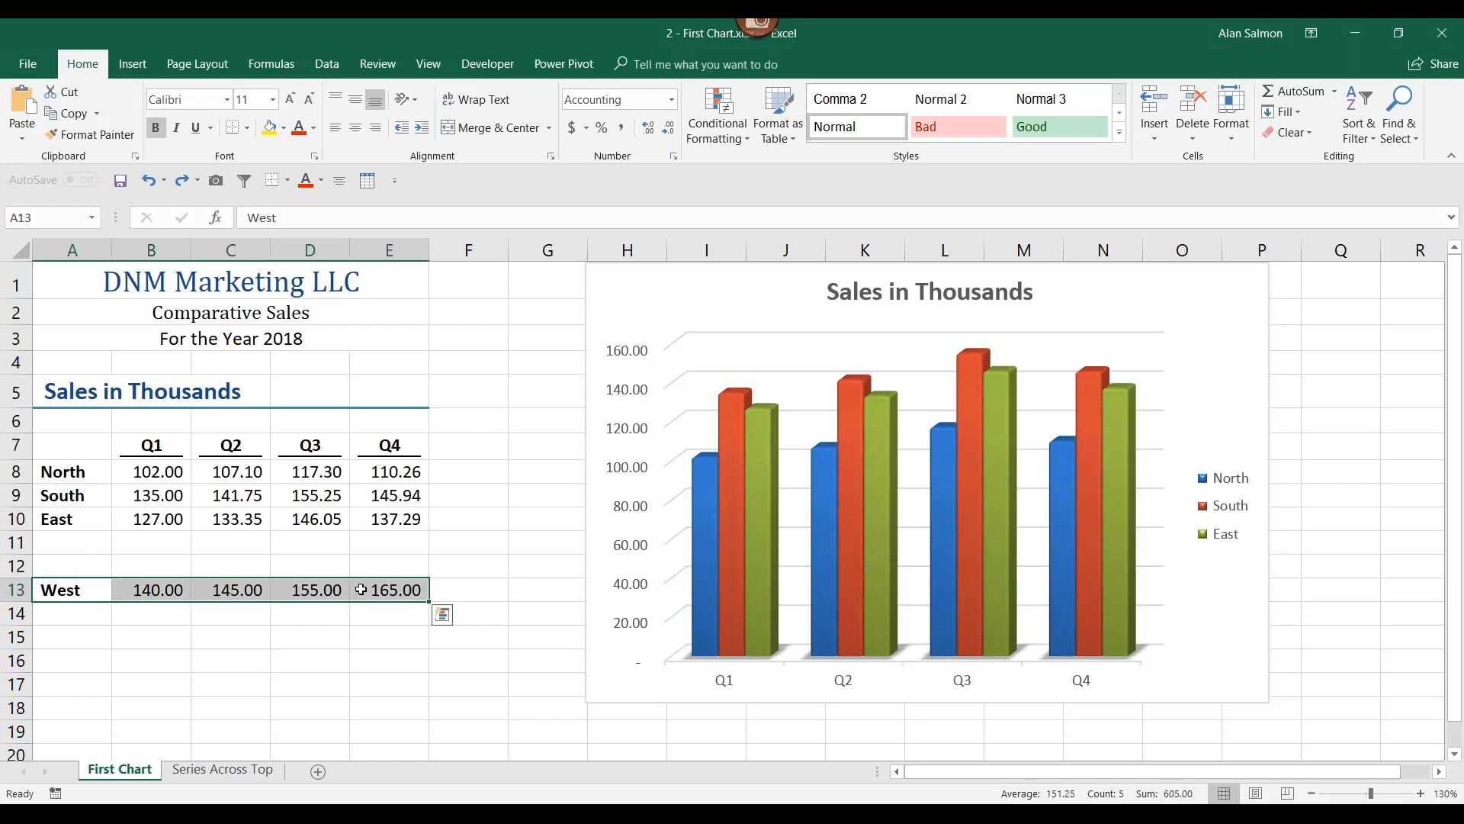
{"action": "key", "text": "ctrl+c"}
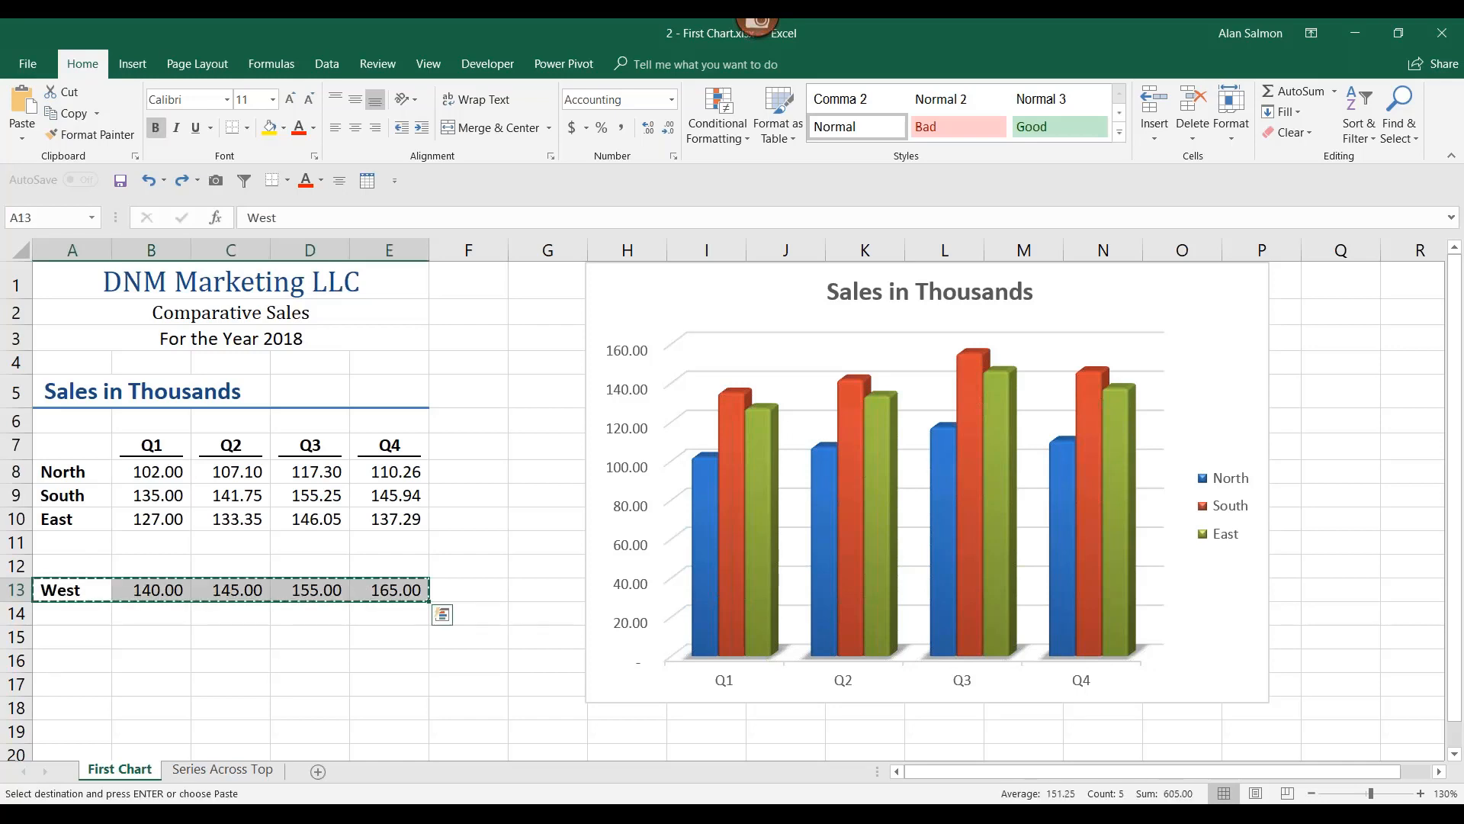
{"action": "left_click", "coordinate": [84, 545]}
{"action": "key", "text": "ctrl+v"}
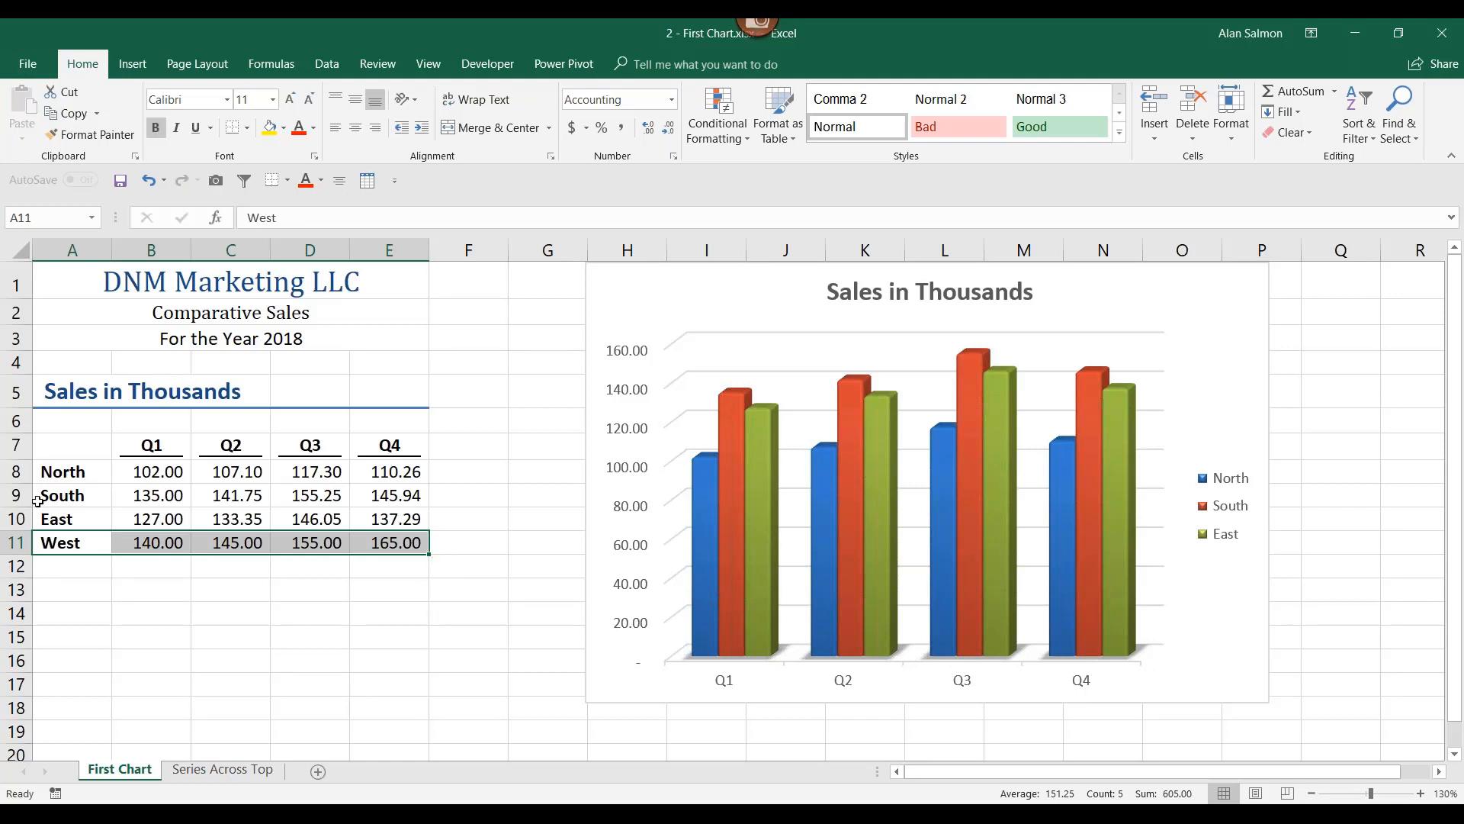
Add a new series to the chart's data source, taking its name from the West label in A11
{"action": "left_click", "coordinate": [68, 452]}
{"action": "left_click_drag", "start_coordinate": [68, 452], "coordinate": [368, 520]}
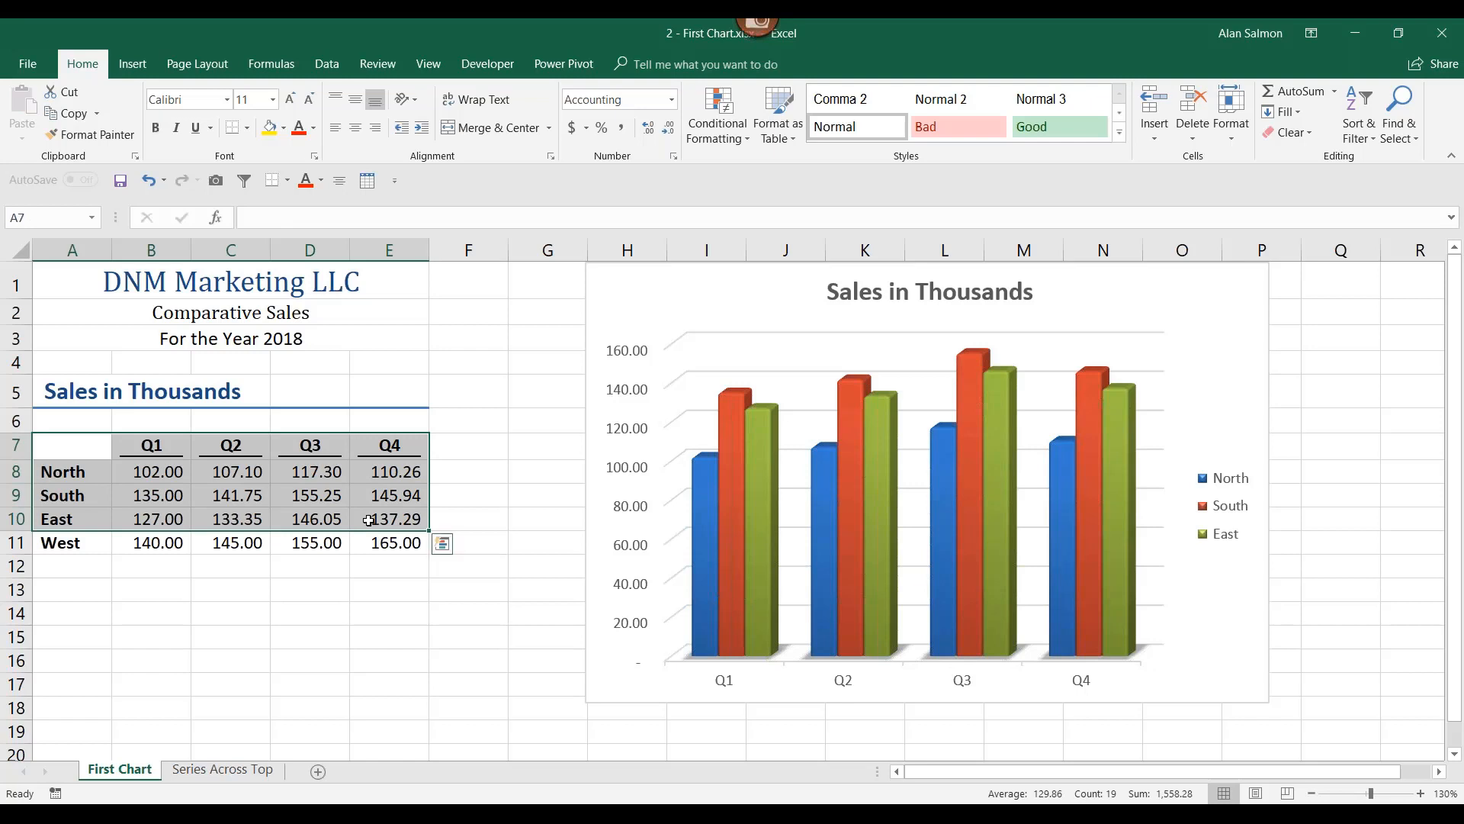
{"action": "left_click", "coordinate": [731, 294]}
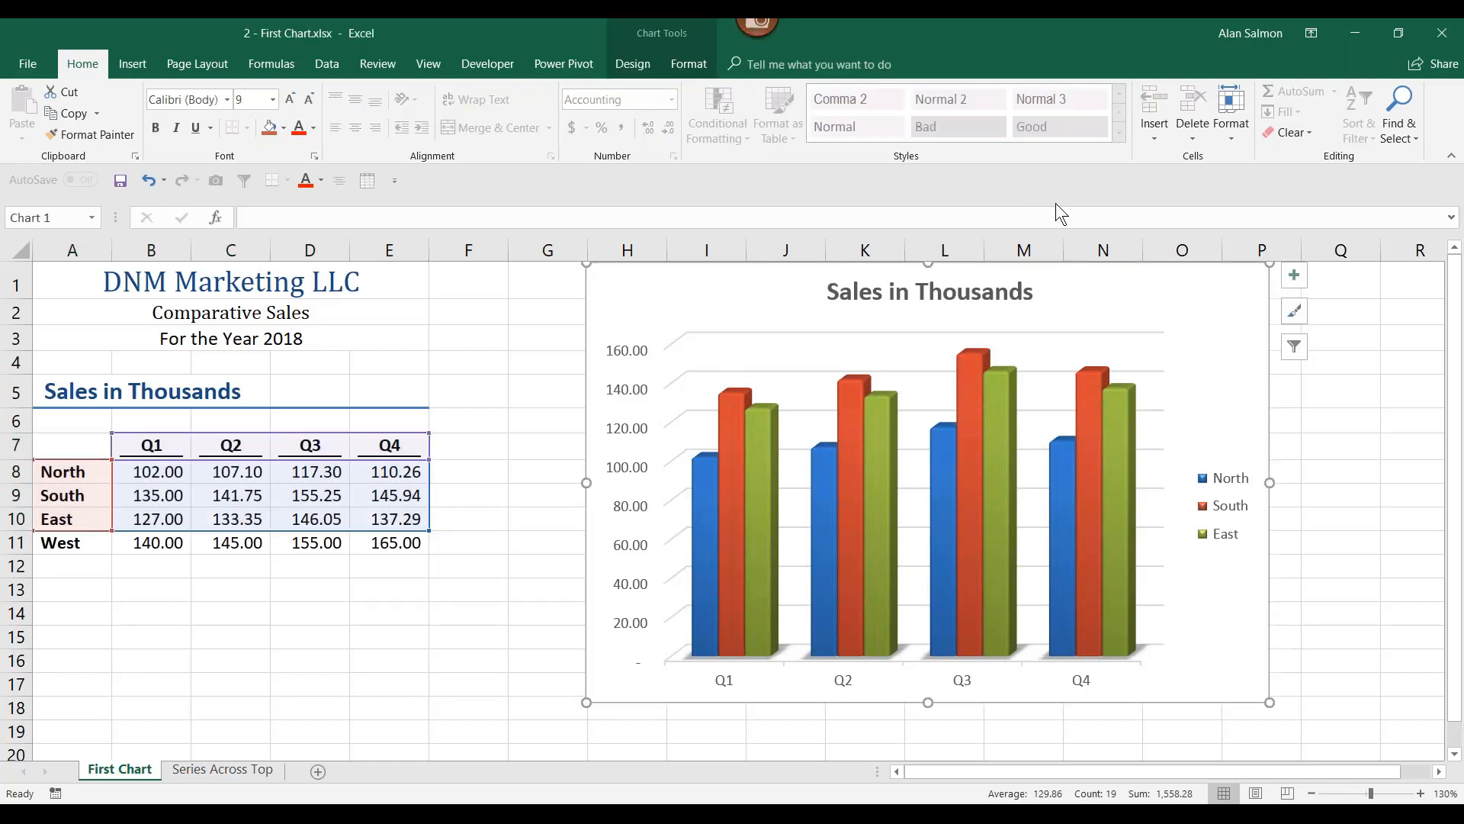
{"action": "left_click", "coordinate": [645, 32]}
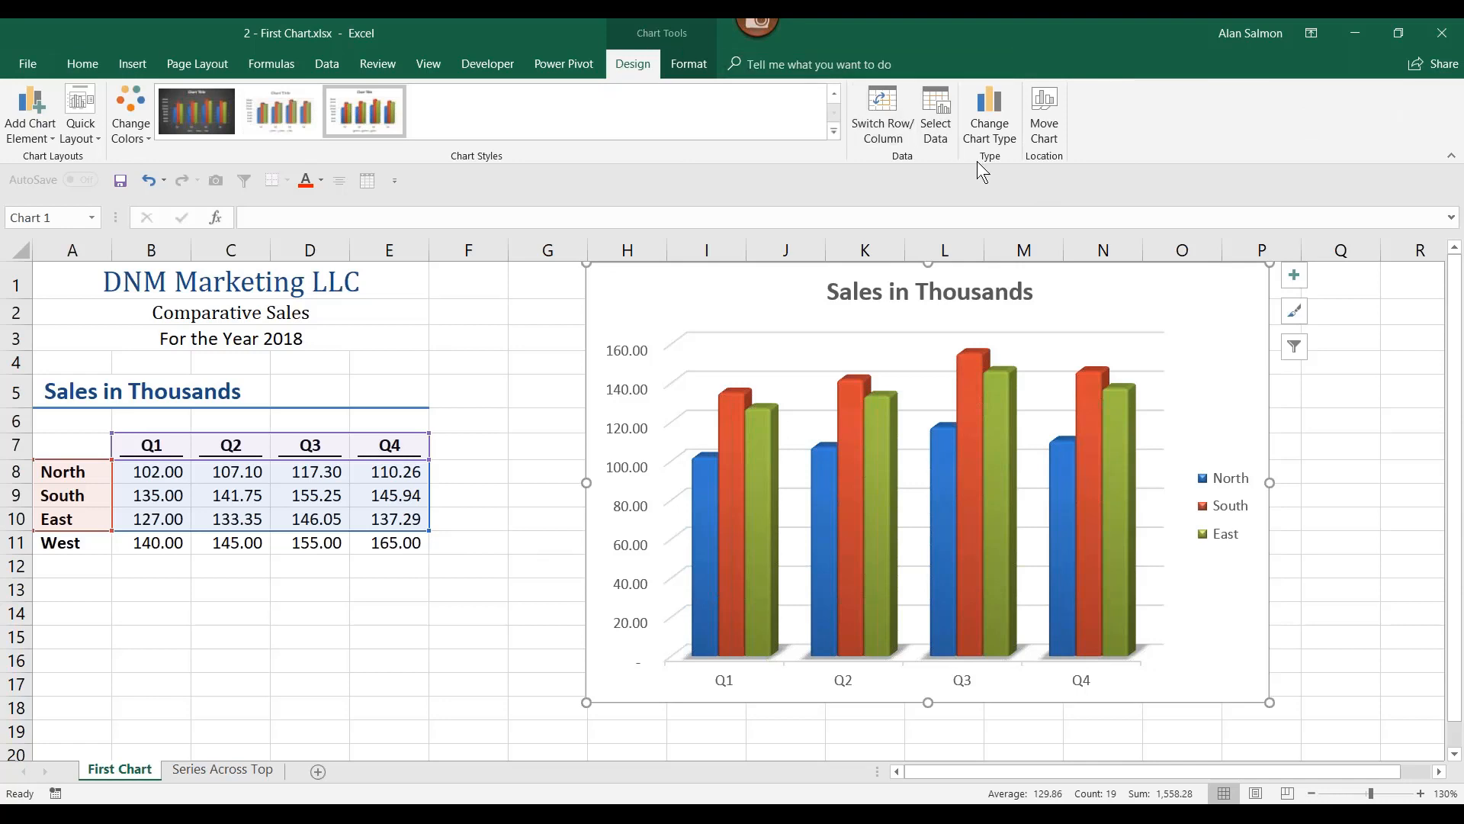
{"action": "left_click", "coordinate": [936, 126]}
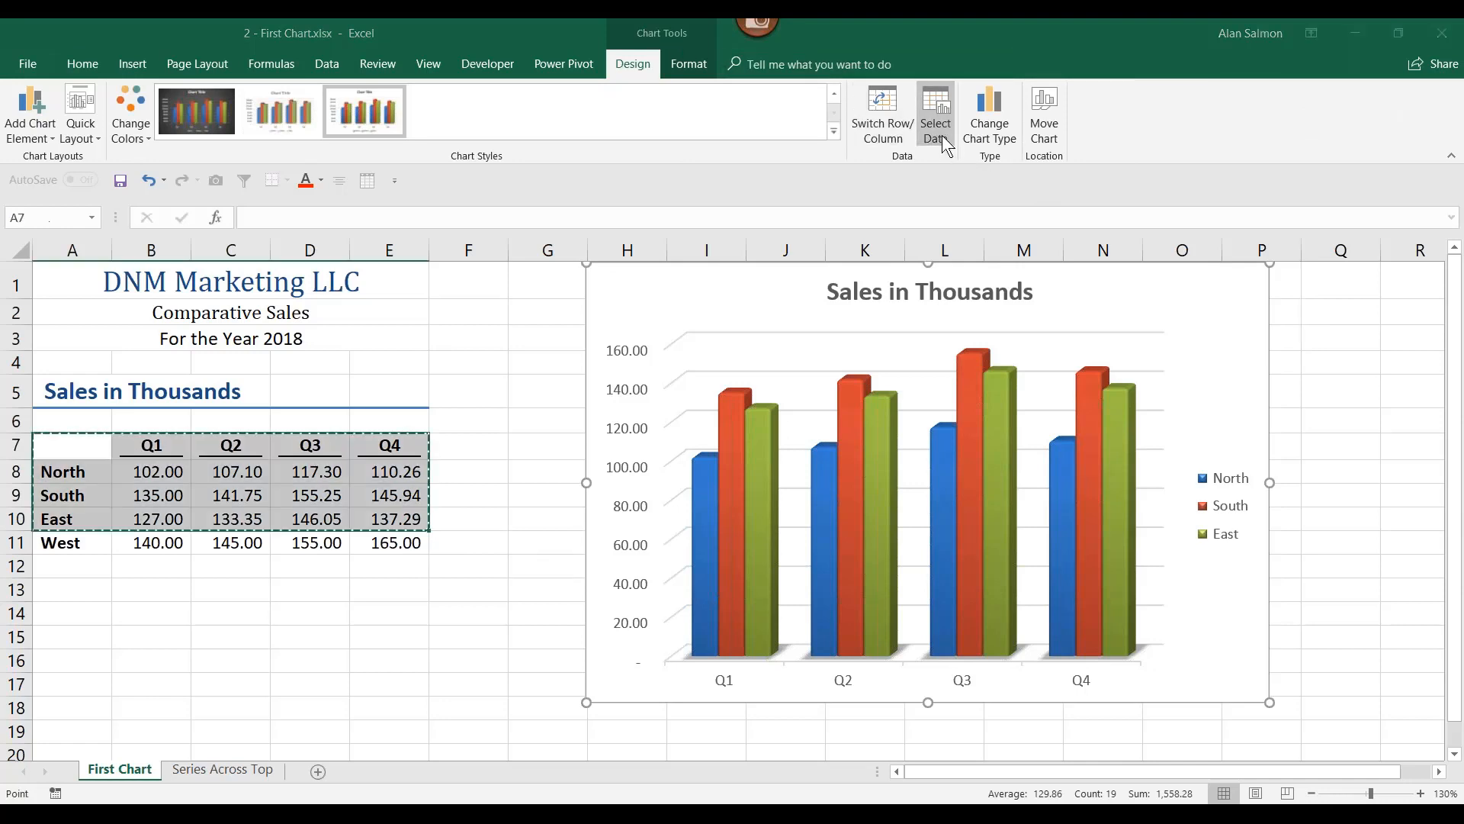
{"action": "left_click_drag", "start_coordinate": [454, 492], "coordinate": [877, 130]}
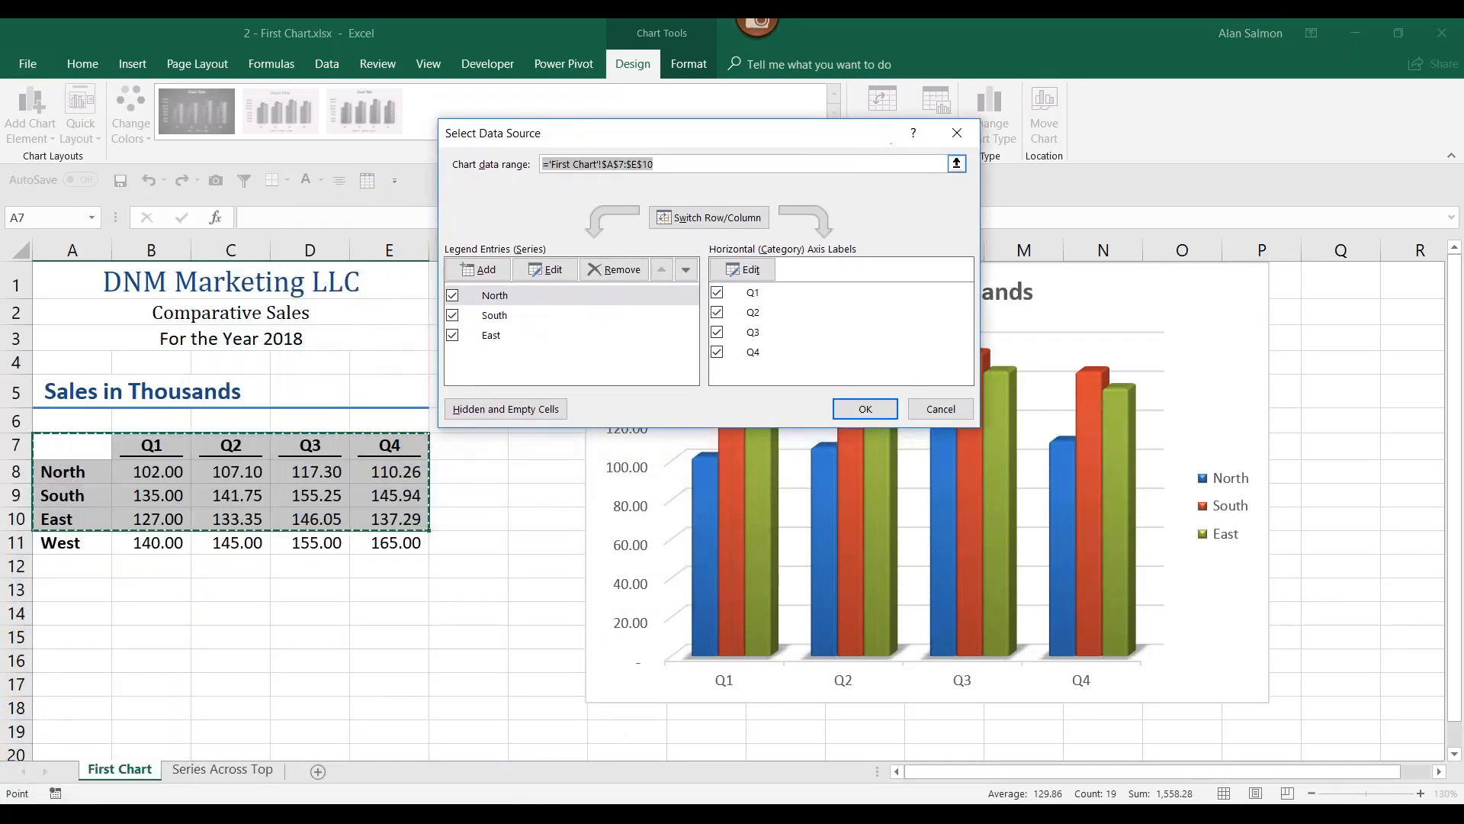
{"action": "left_click", "coordinate": [488, 266]}
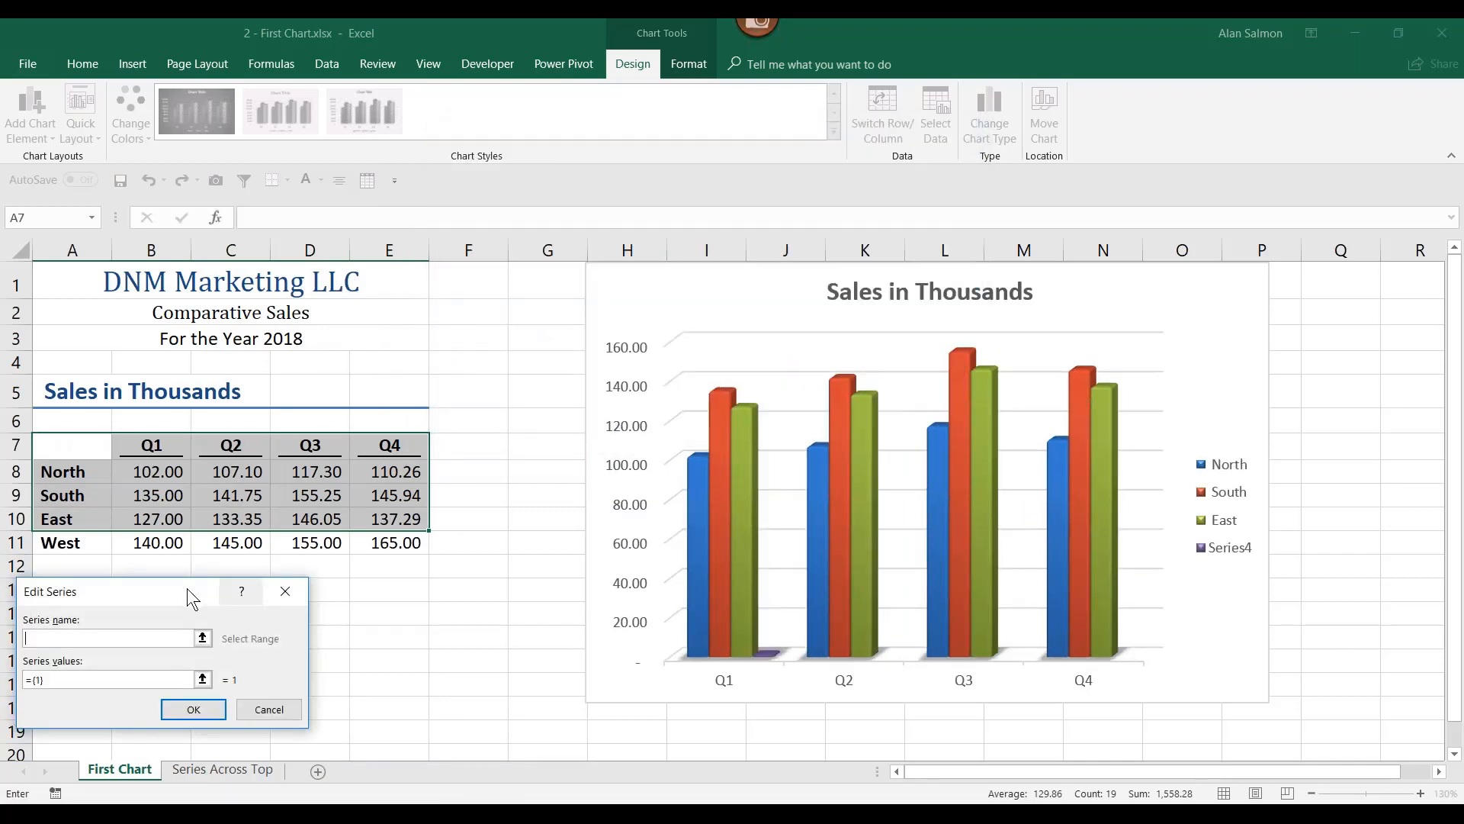
{"action": "left_click_drag", "start_coordinate": [186, 588], "coordinate": [716, 168]}
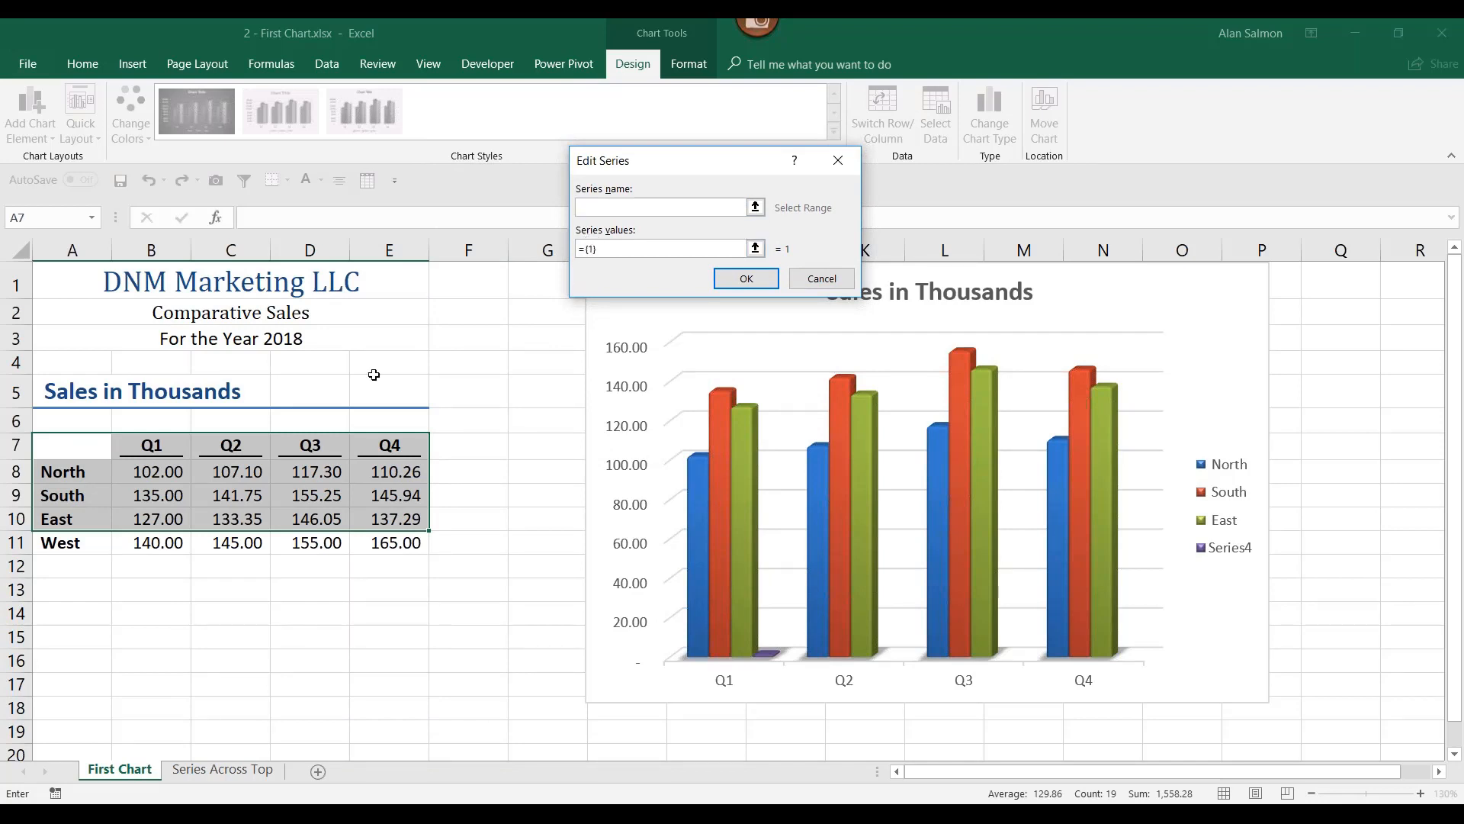
{"action": "left_click", "coordinate": [55, 546]}
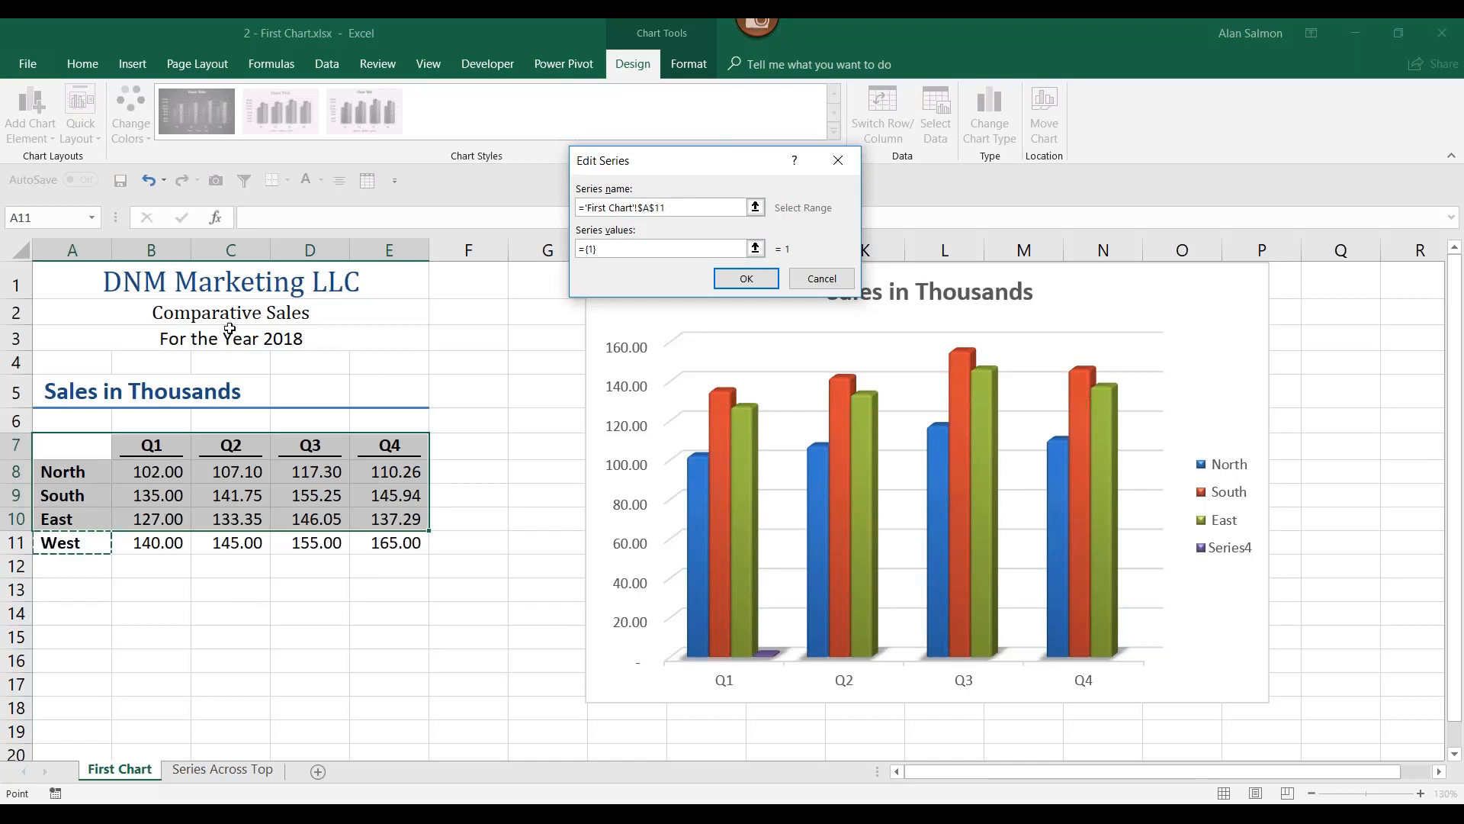
Set the West series values to B11:E11 and apply the updated chart data source
{"action": "left_click", "coordinate": [609, 250]}
{"action": "left_click_drag", "start_coordinate": [610, 252], "coordinate": [537, 241]}
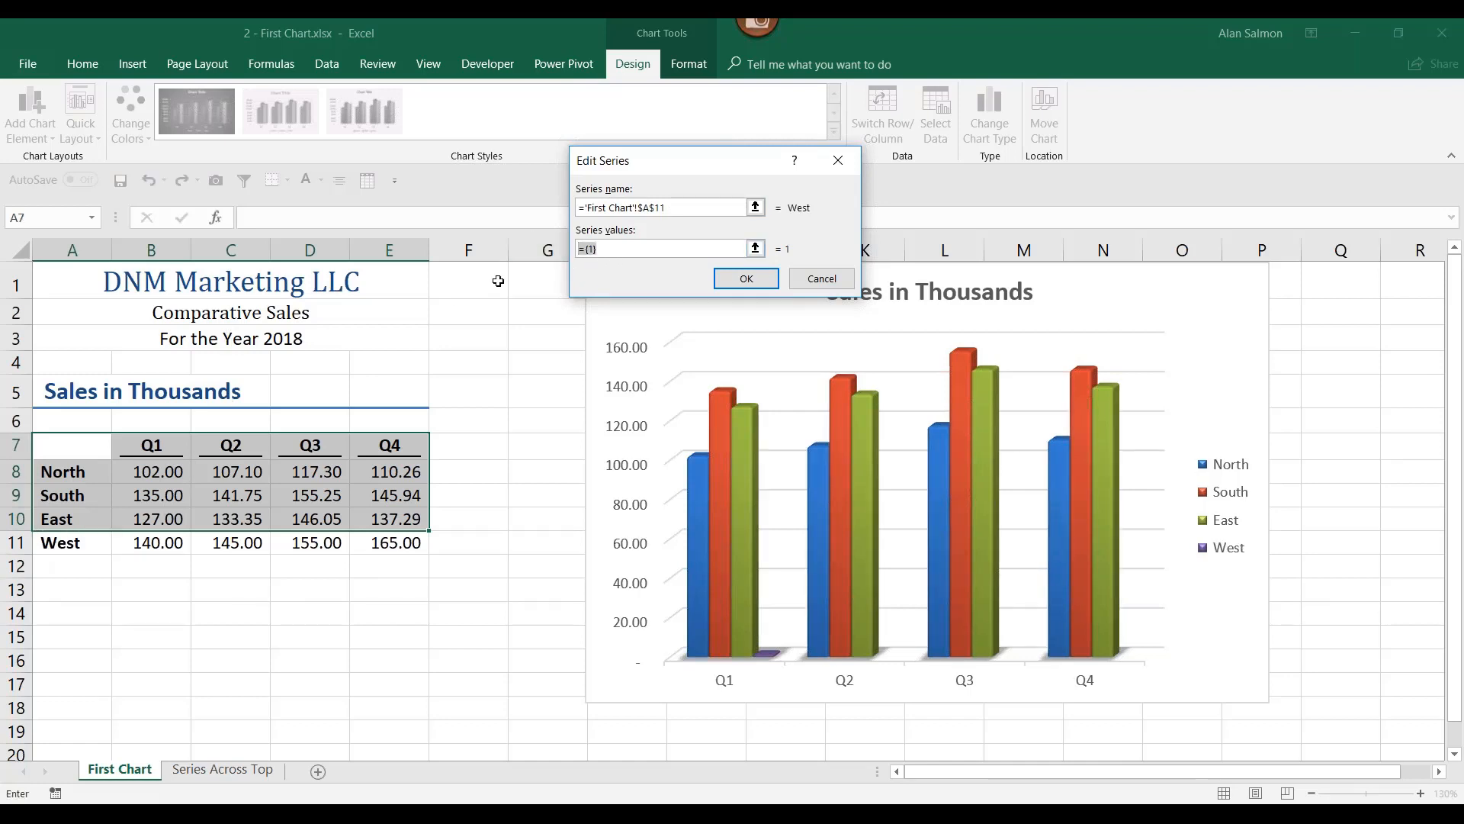
{"action": "type", "text": "="}
{"action": "left_click", "coordinate": [169, 541]}
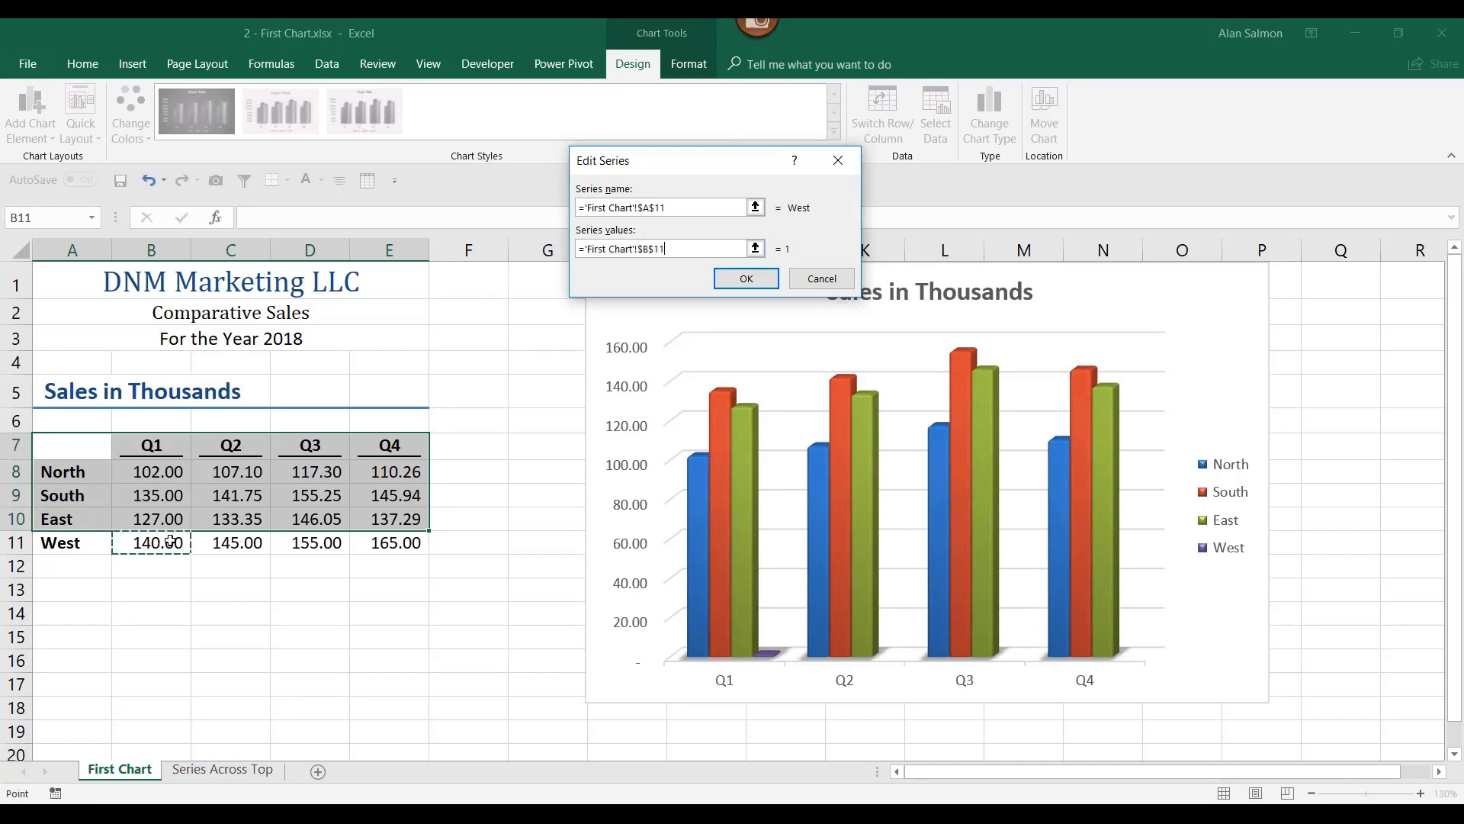
{"action": "left_click_drag", "start_coordinate": [169, 542], "coordinate": [369, 544]}
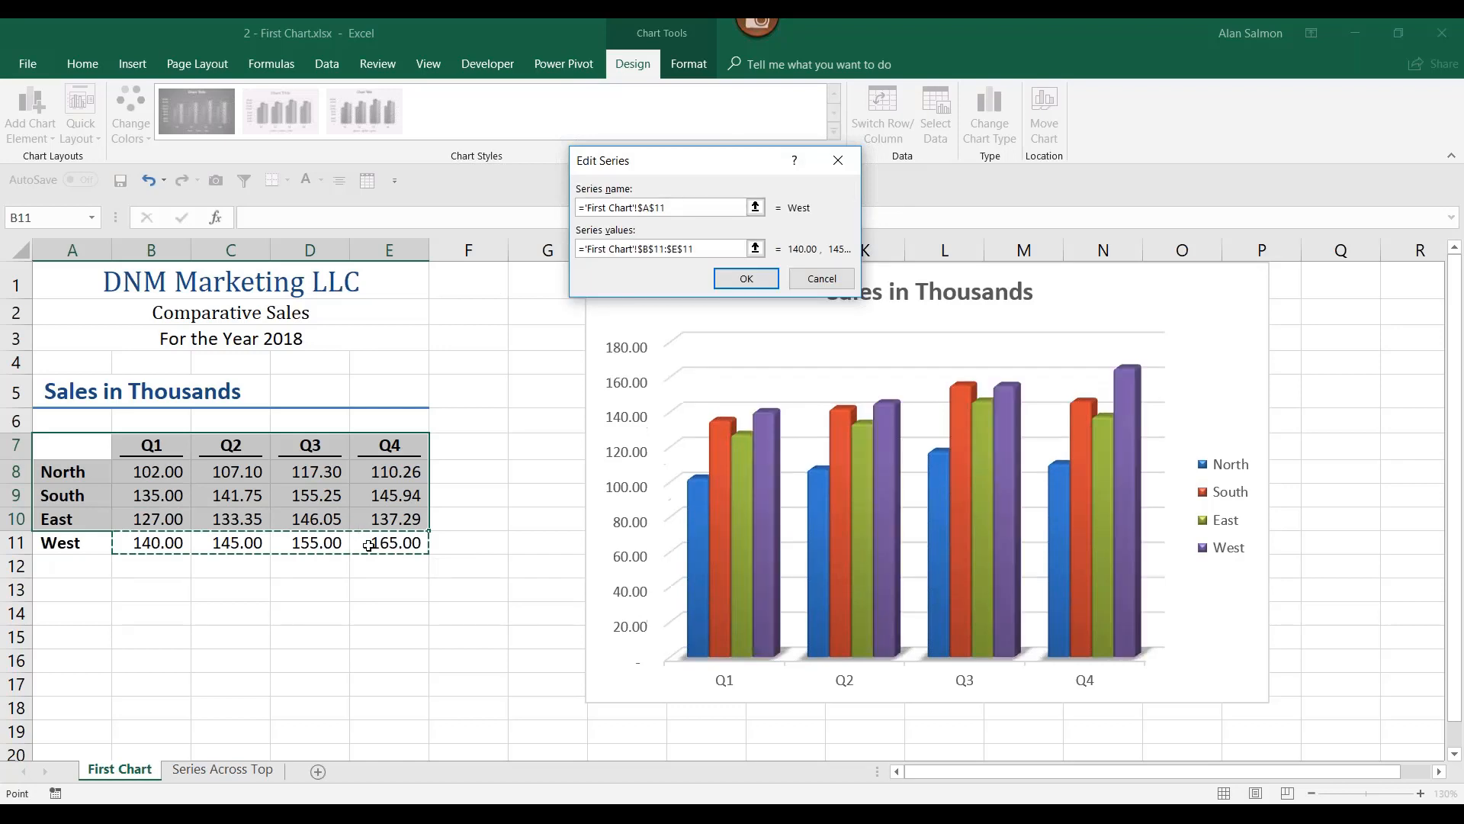
{"action": "key", "text": "Return"}
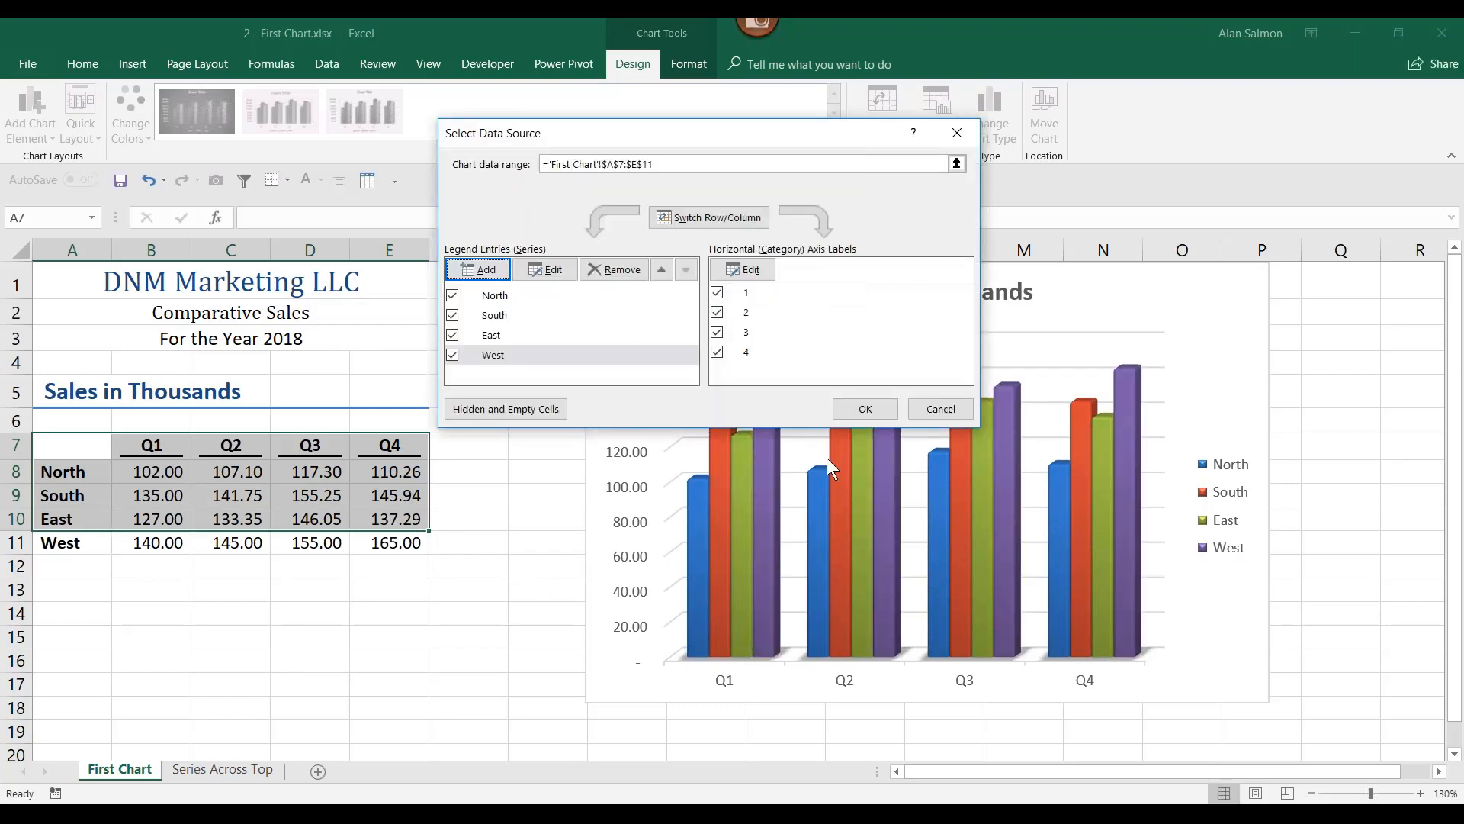
{"action": "left_click", "coordinate": [865, 413]}
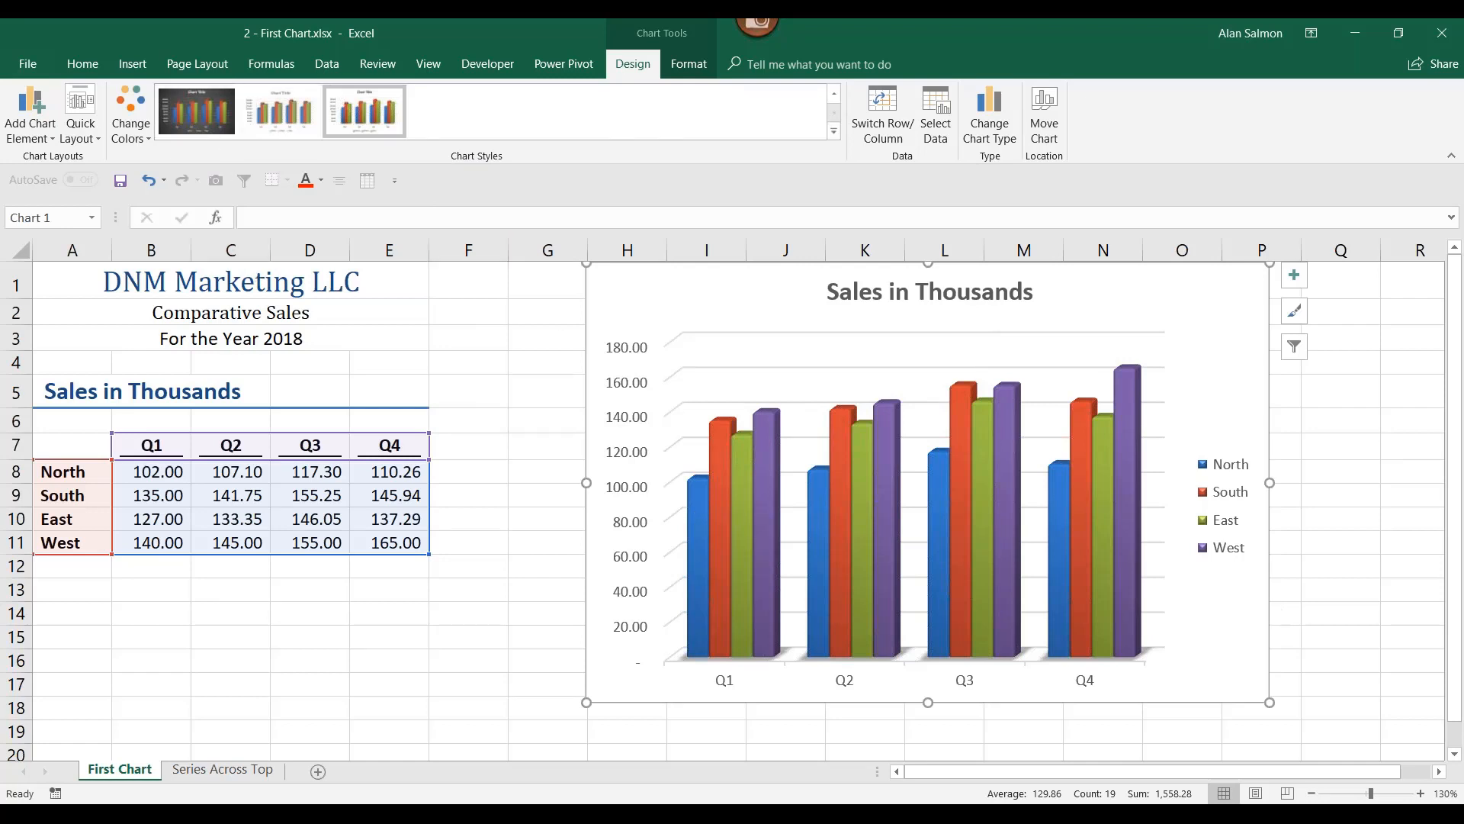
Undo the added West series and the move of the West row
{"action": "left_click", "coordinate": [150, 181]}
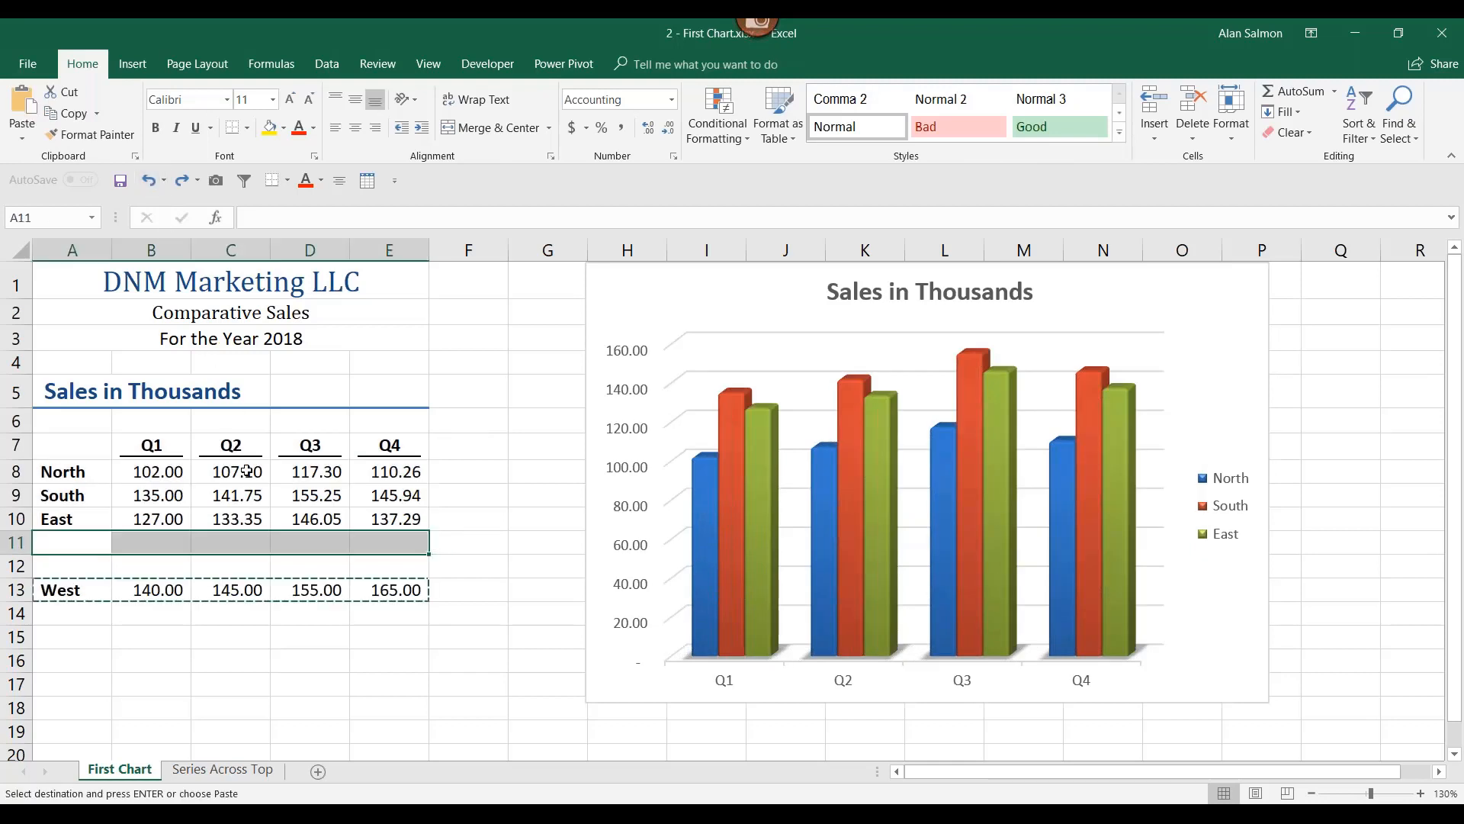
{"action": "left_click", "coordinate": [67, 446]}
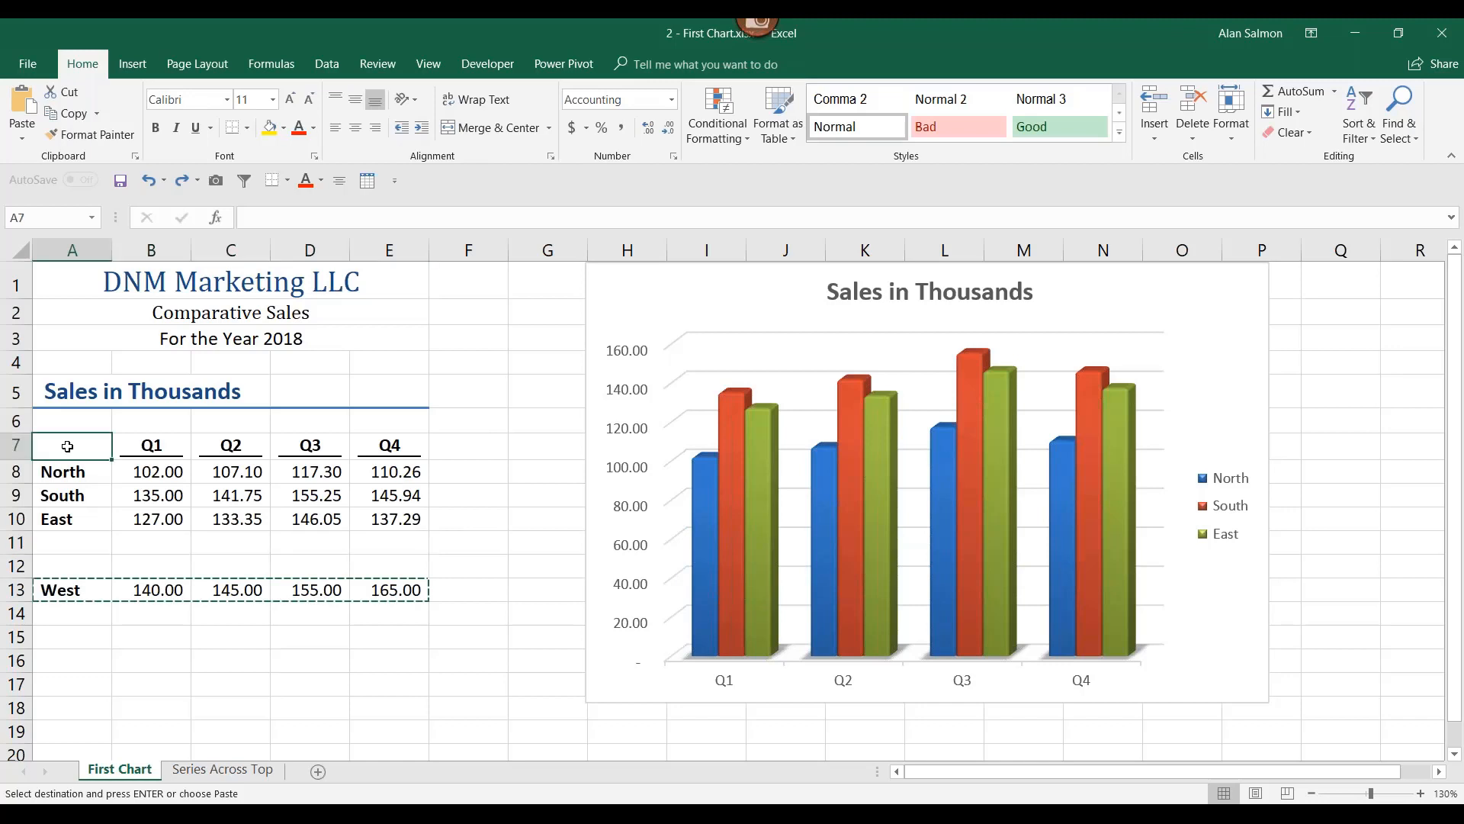
{"action": "left_click_drag", "start_coordinate": [102, 447], "coordinate": [139, 456]}
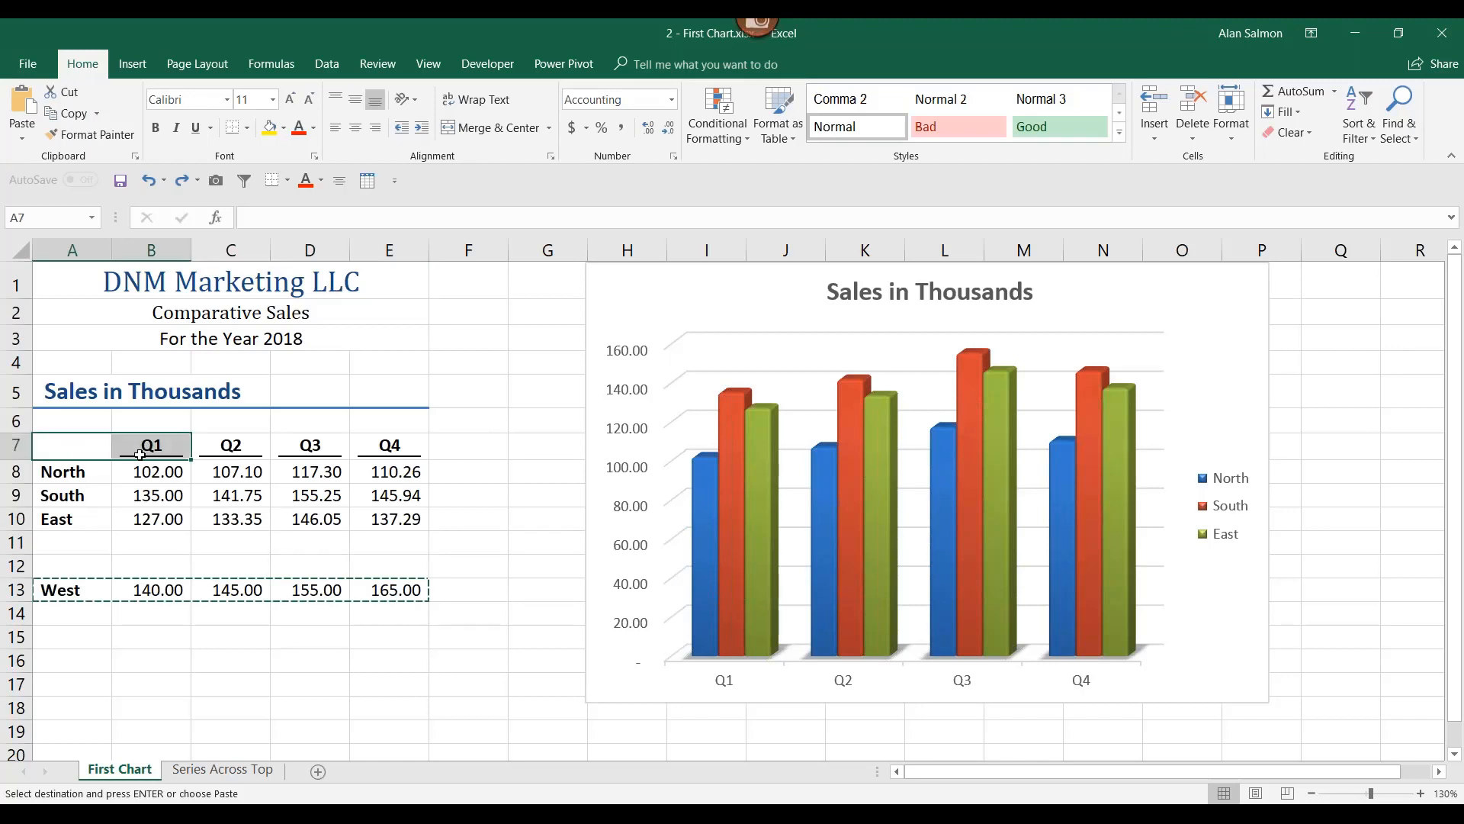
Format the sales data in A7:E10 as a table with headers, using a light black-and-white banded style
{"action": "left_click", "coordinate": [250, 495]}
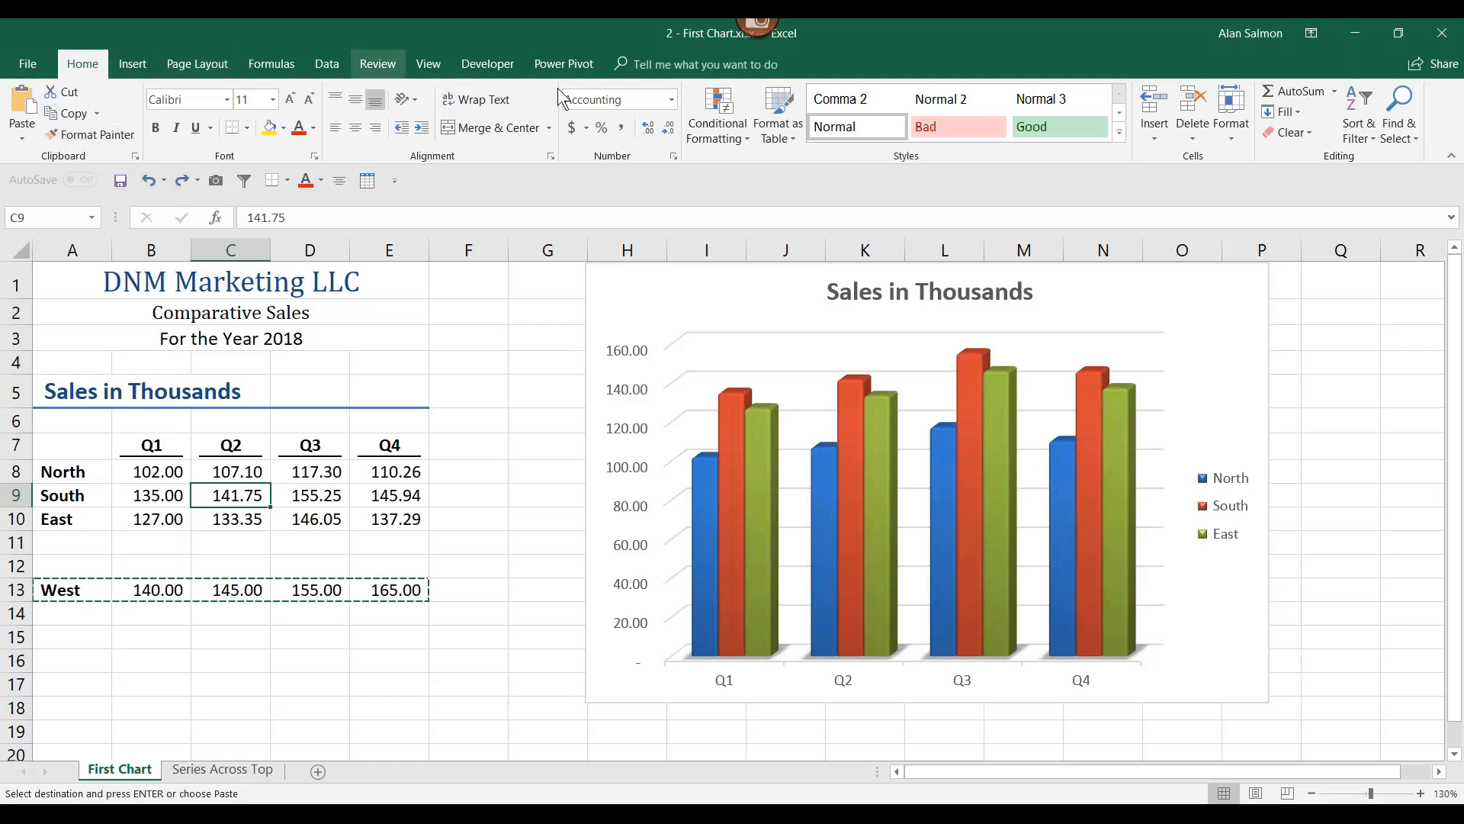
{"action": "left_click", "coordinate": [785, 122]}
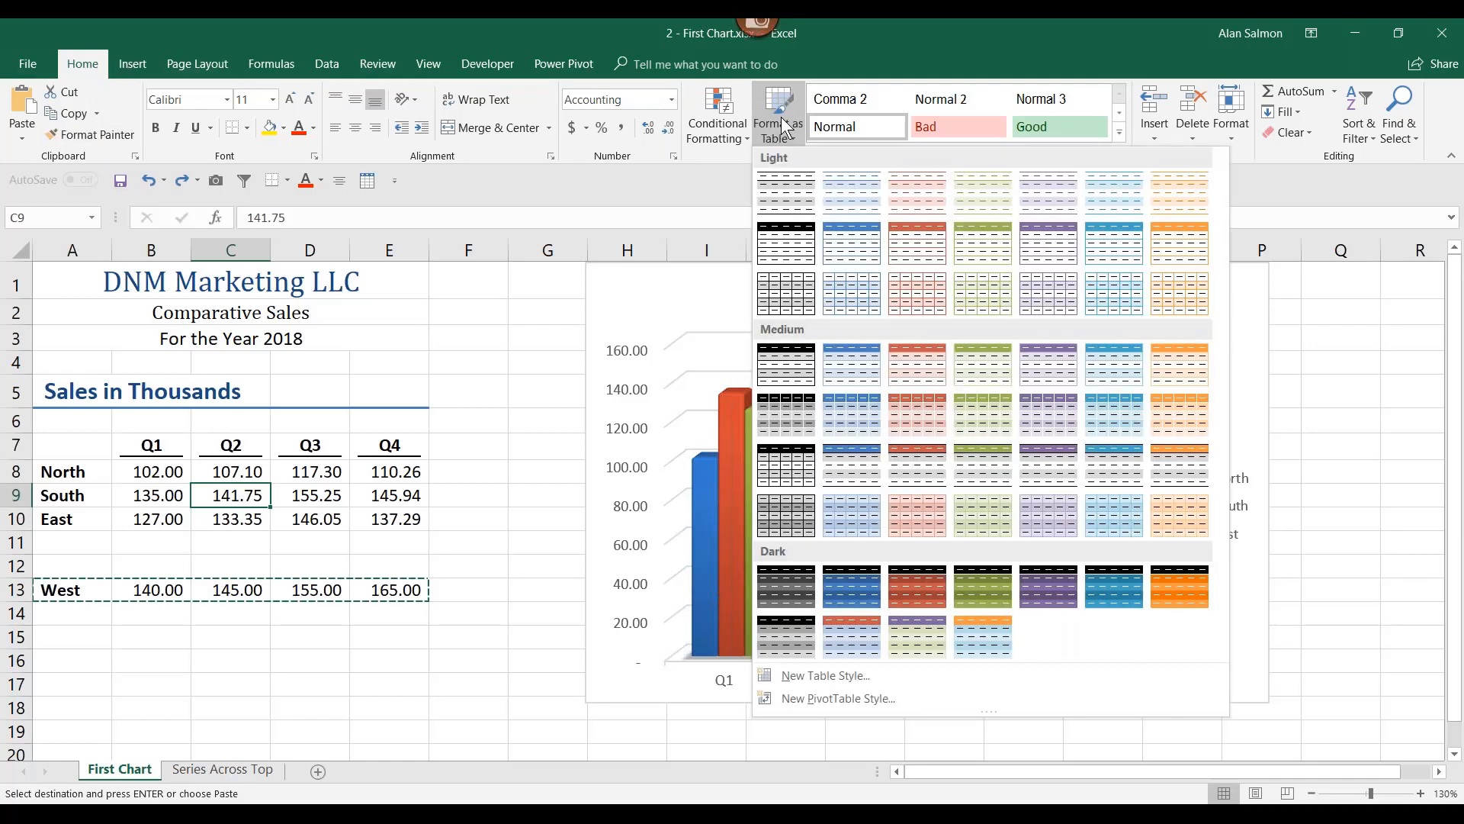
{"action": "left_click", "coordinate": [785, 187]}
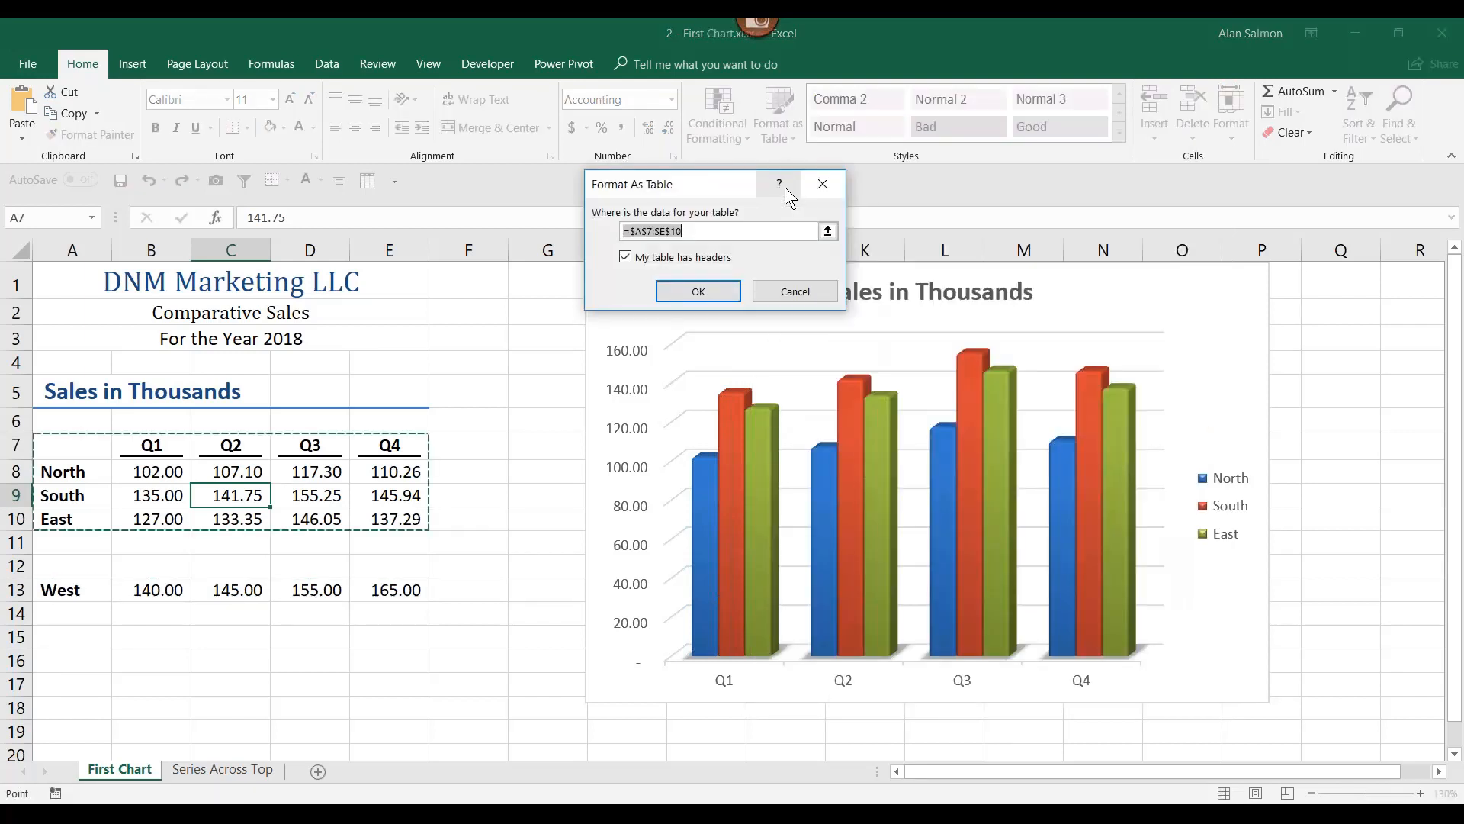
{"action": "left_click", "coordinate": [707, 287]}
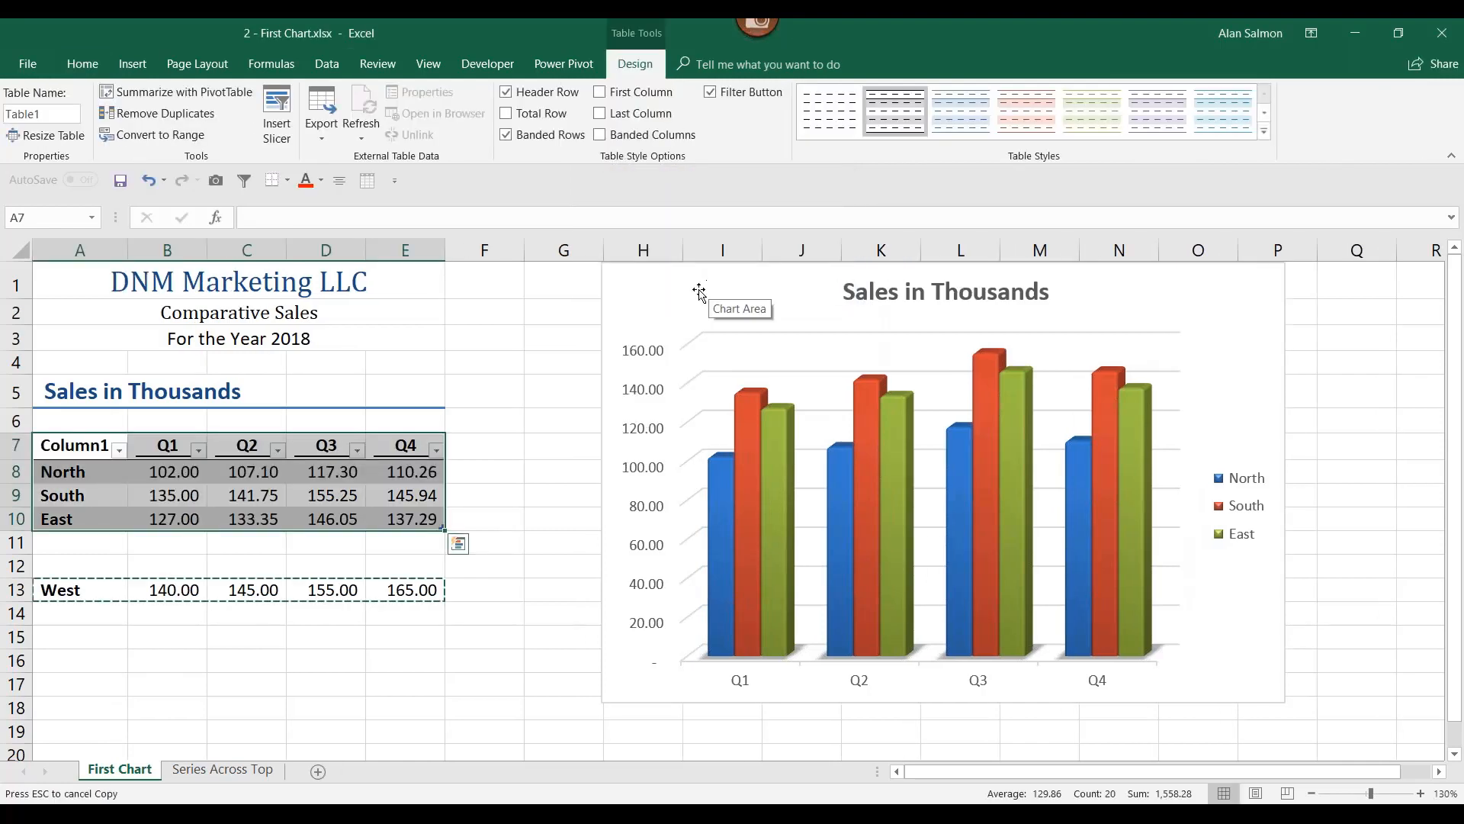
Move the West sales row from A13:E13 to A11:E11, directly below the table's East row
{"action": "left_click_drag", "start_coordinate": [73, 591], "coordinate": [412, 594]}
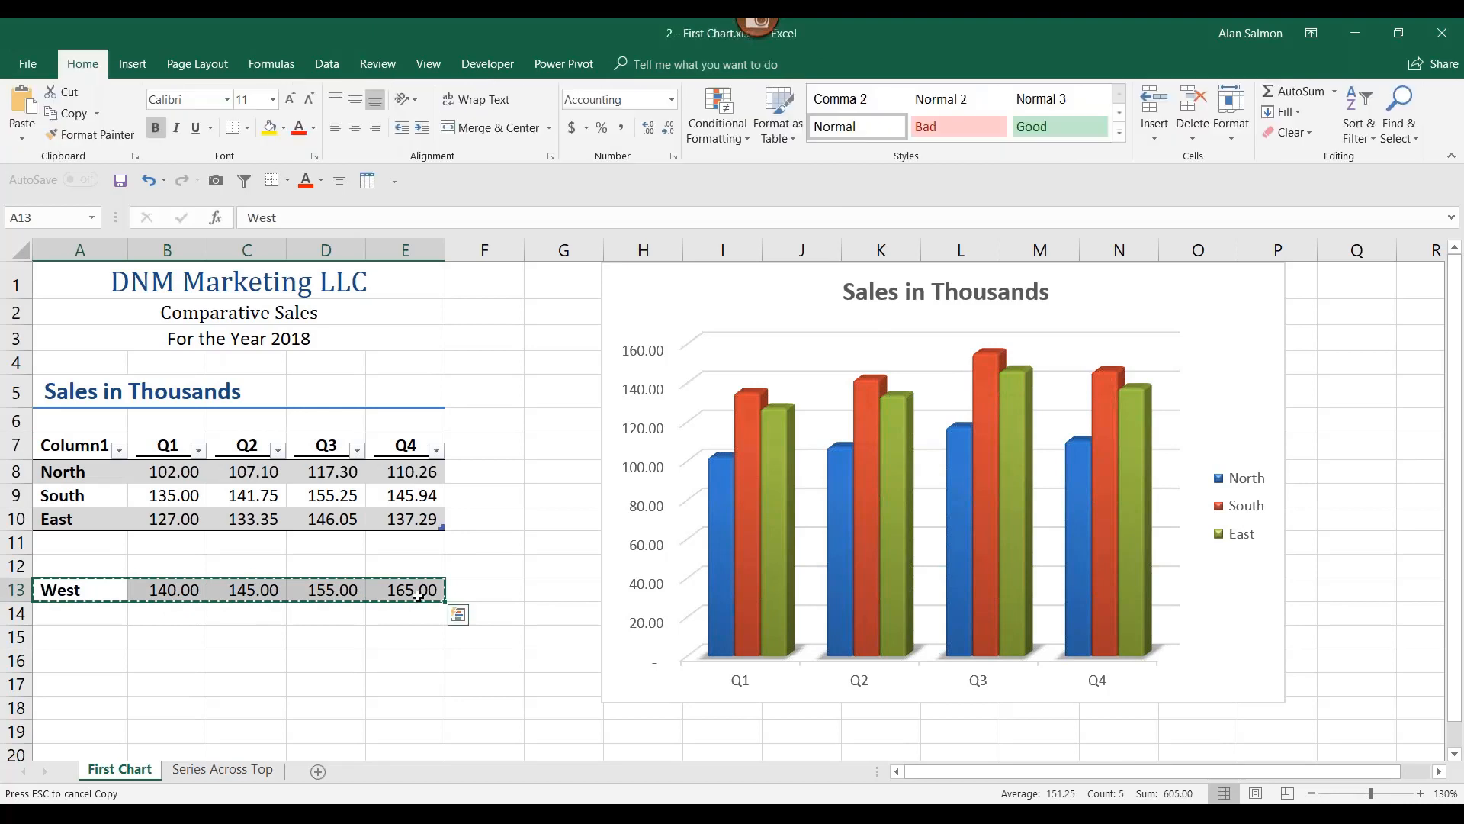
{"action": "key", "text": "ctrl+c"}
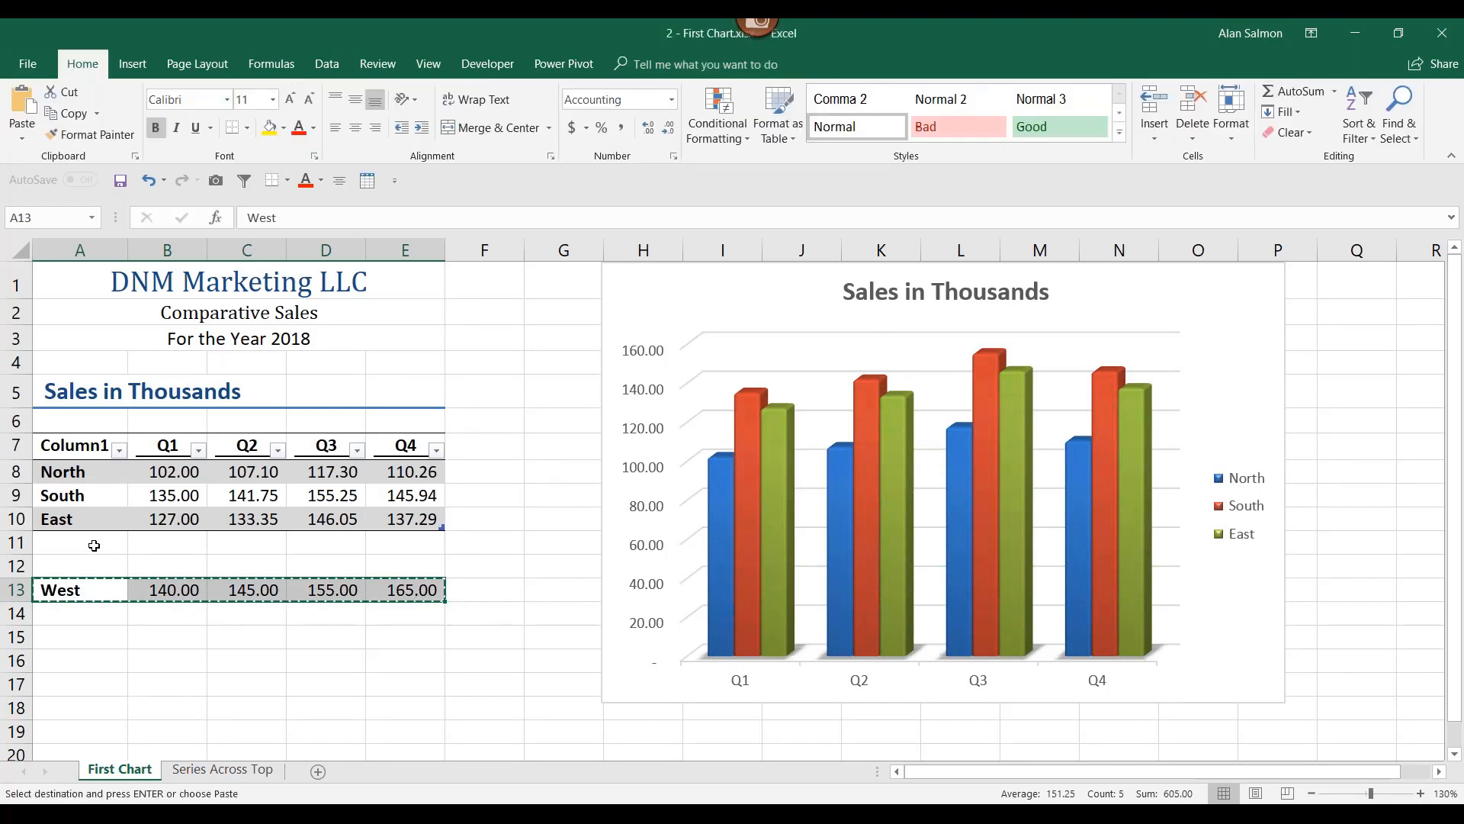
{"action": "left_click_drag", "start_coordinate": [97, 546], "coordinate": [415, 543]}
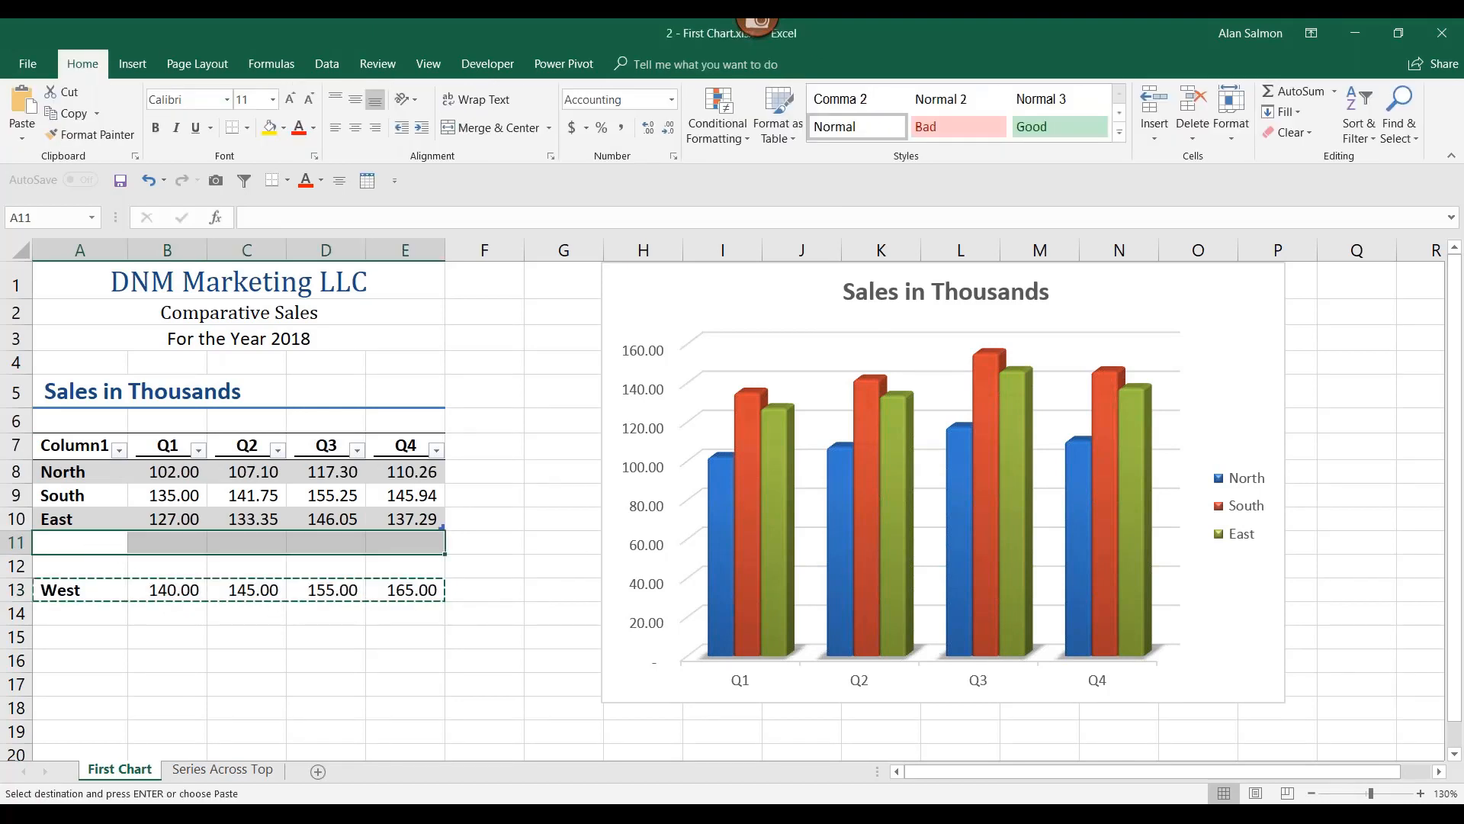
{"action": "key", "text": "ctrl+v"}
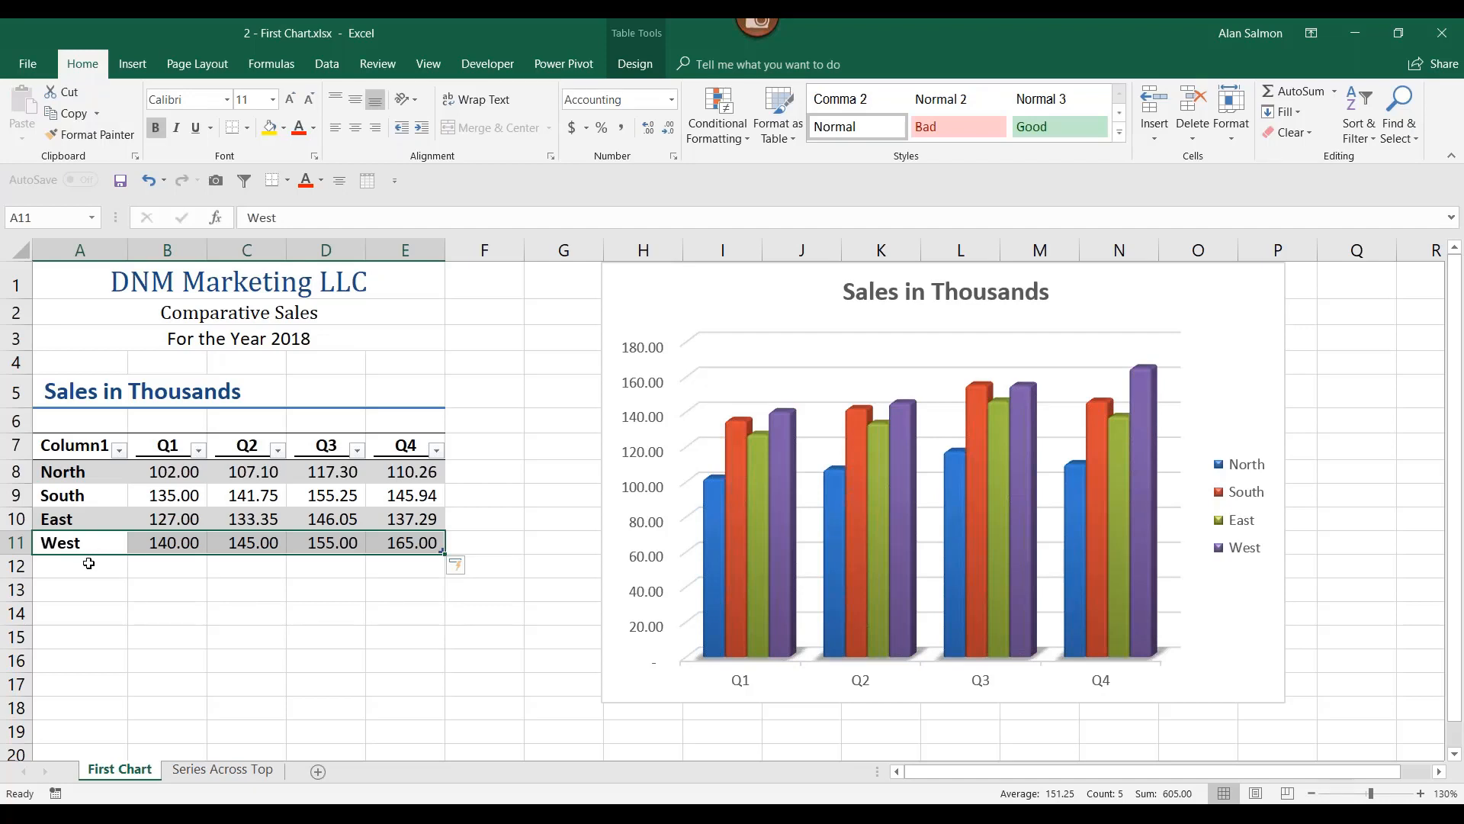
Switch to the workbook 5 -Recommended Charts.xlsx and select the quarterly sales data in A7:E10
{"action": "left_click", "coordinate": [229, 815]}
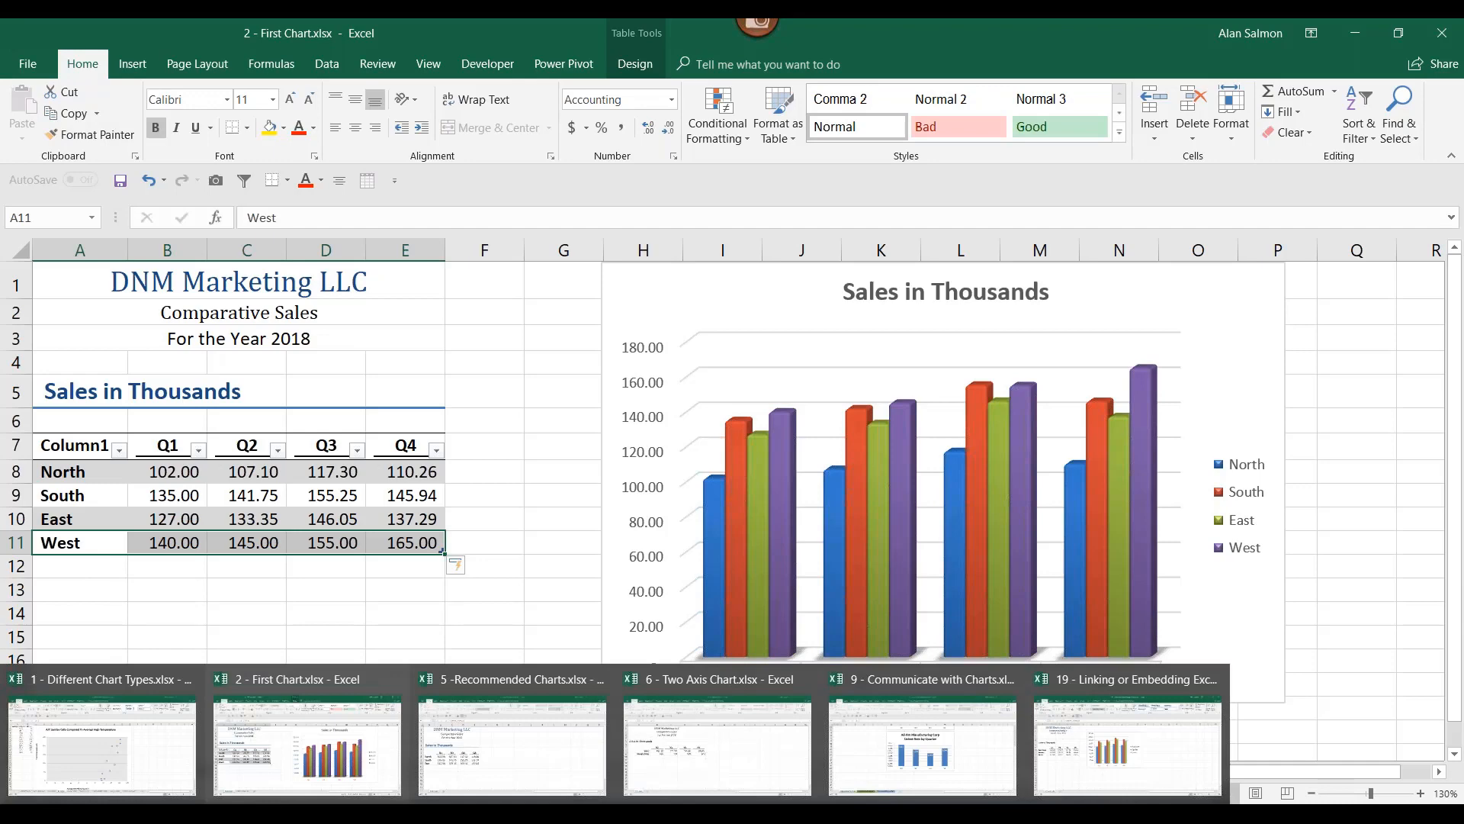
{"action": "left_click", "coordinate": [546, 756]}
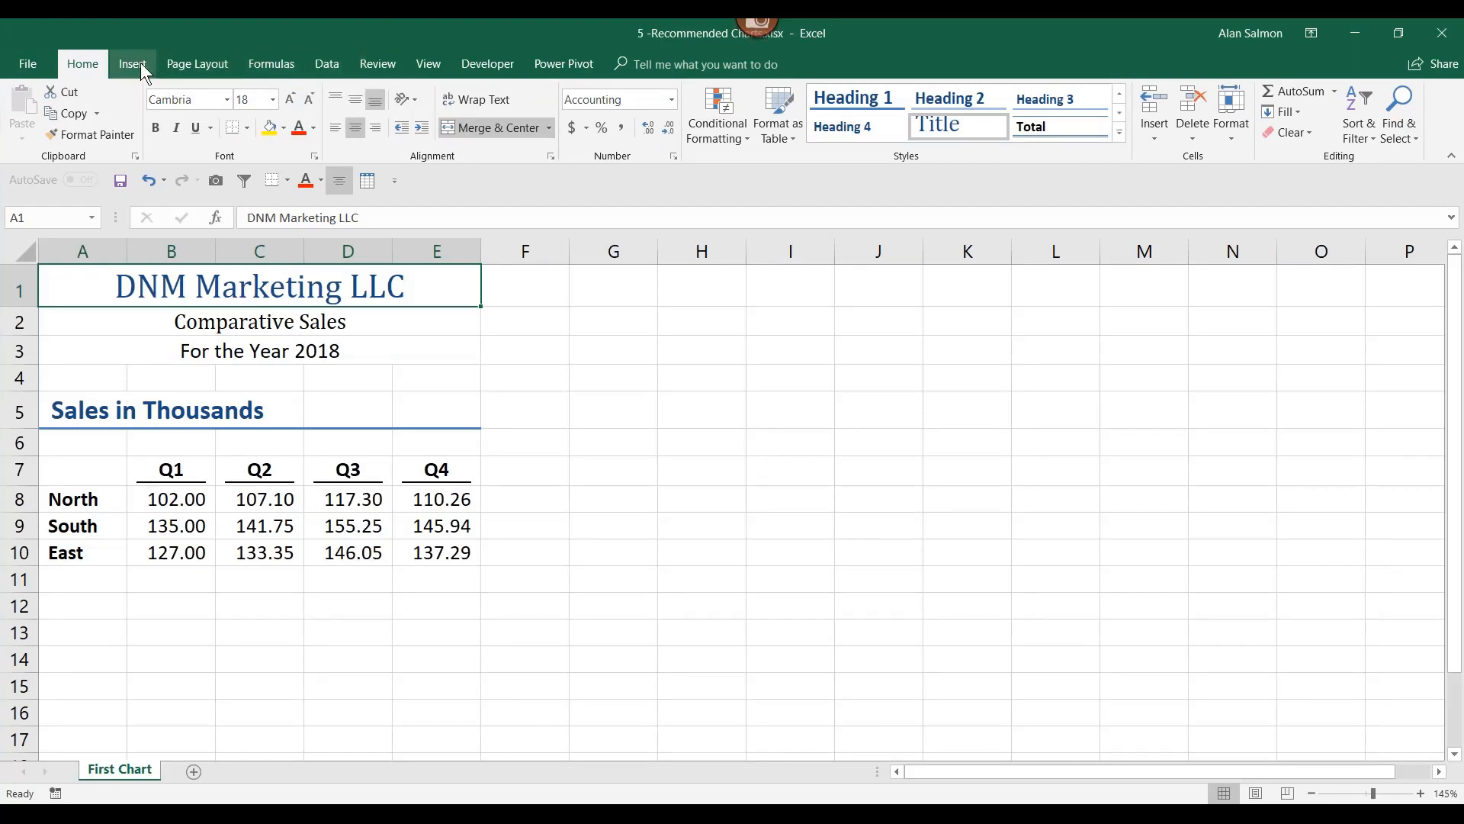
{"action": "left_click", "coordinate": [86, 471]}
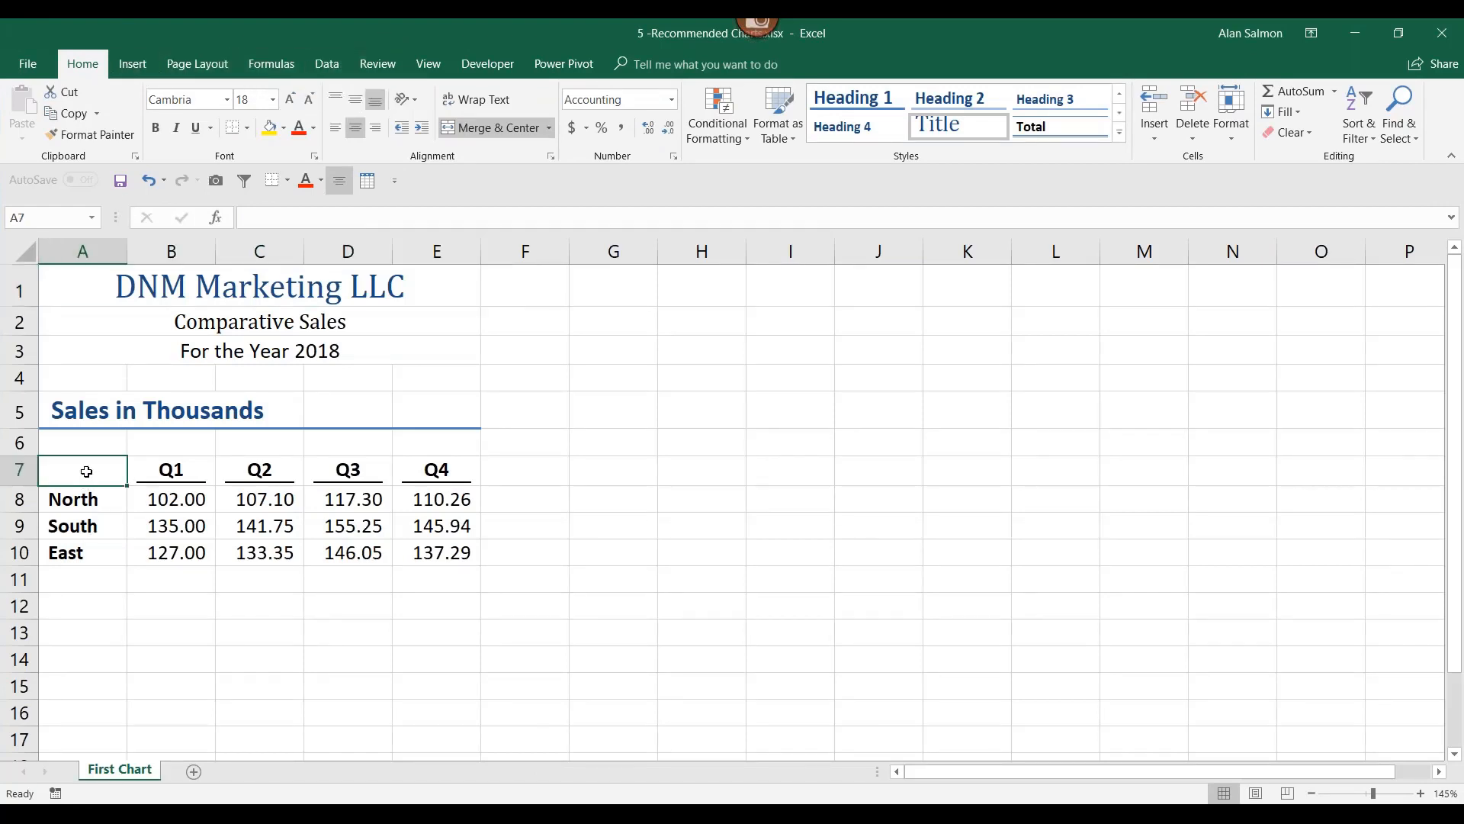
{"action": "left_click_drag", "start_coordinate": [86, 471], "coordinate": [403, 549]}
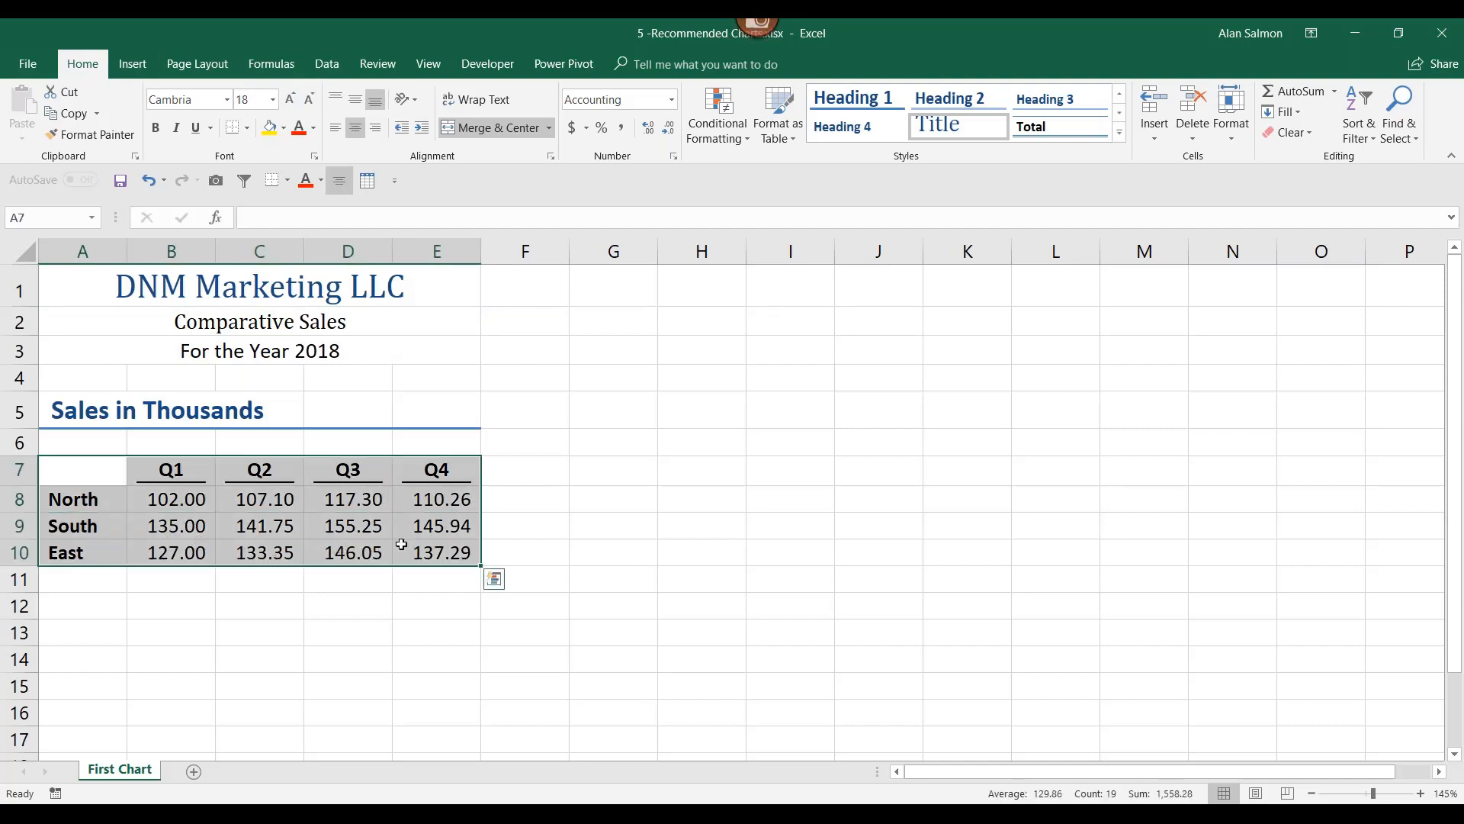
Preview the recommended line, stacked column and clustered bar charts for the selected data, and insert the recommended Clustered Column chart
{"action": "left_click", "coordinate": [134, 66]}
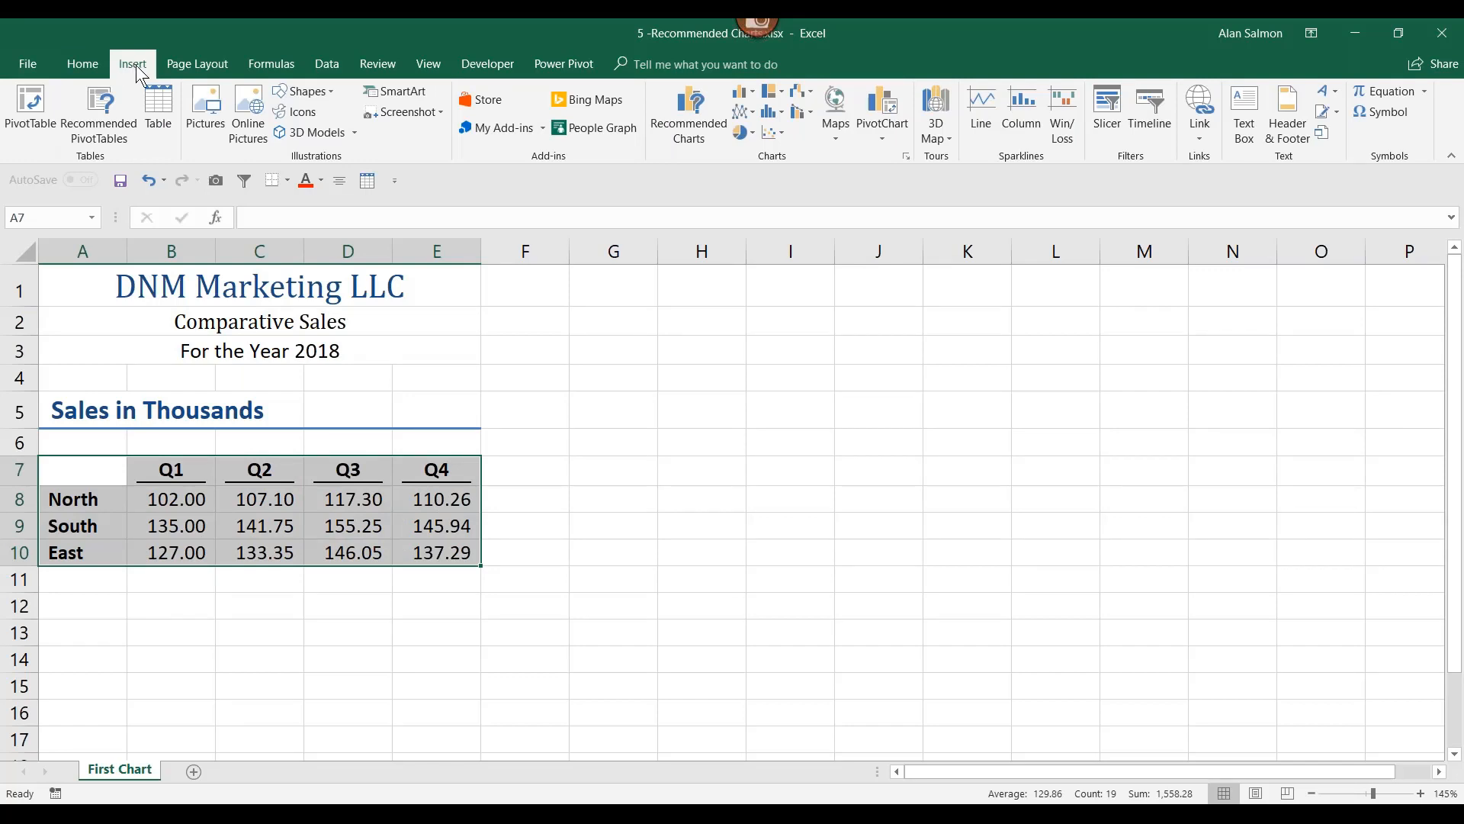
{"action": "left_click", "coordinate": [694, 134]}
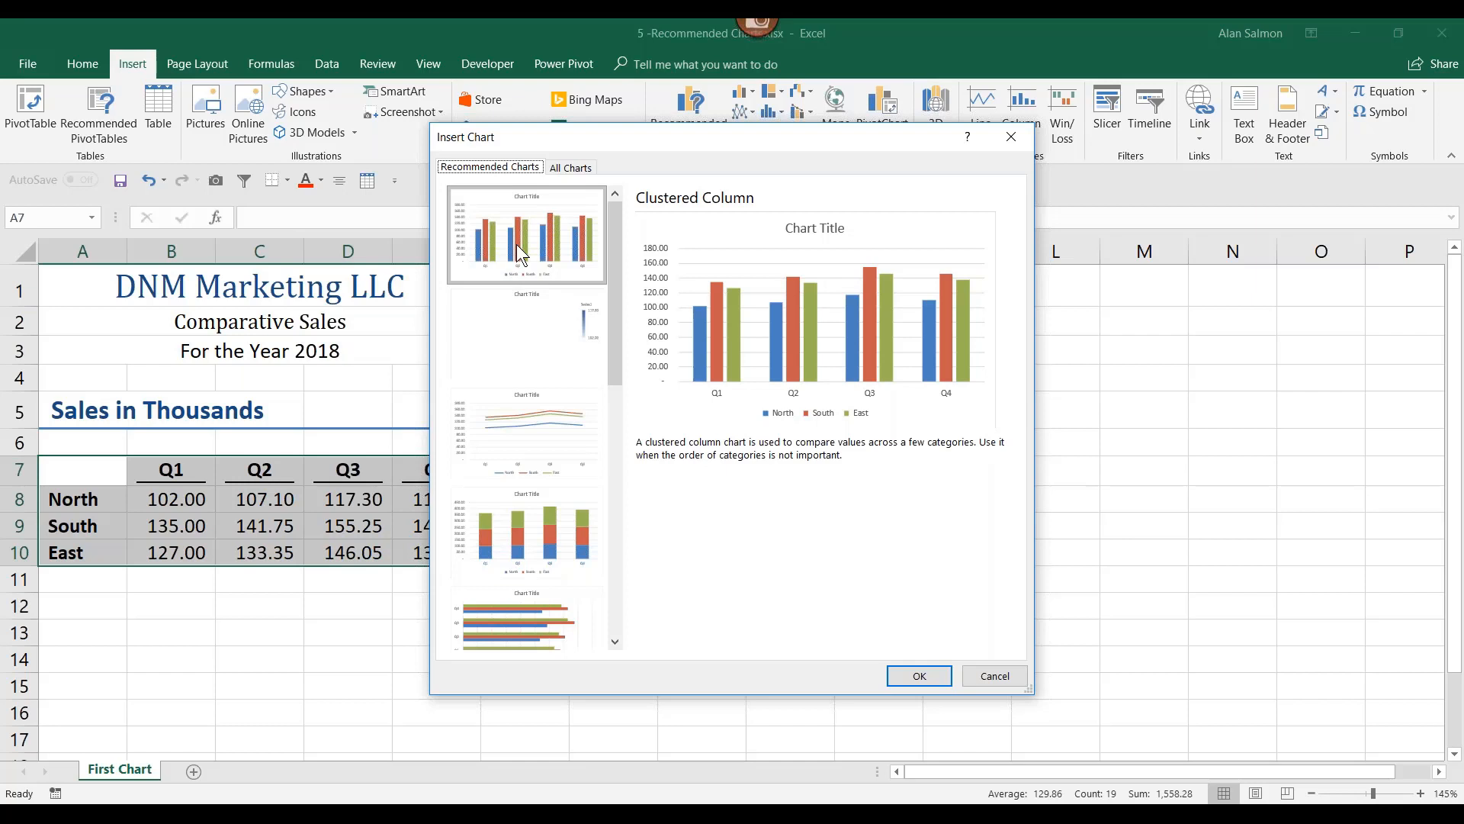
{"action": "left_click", "coordinate": [528, 443]}
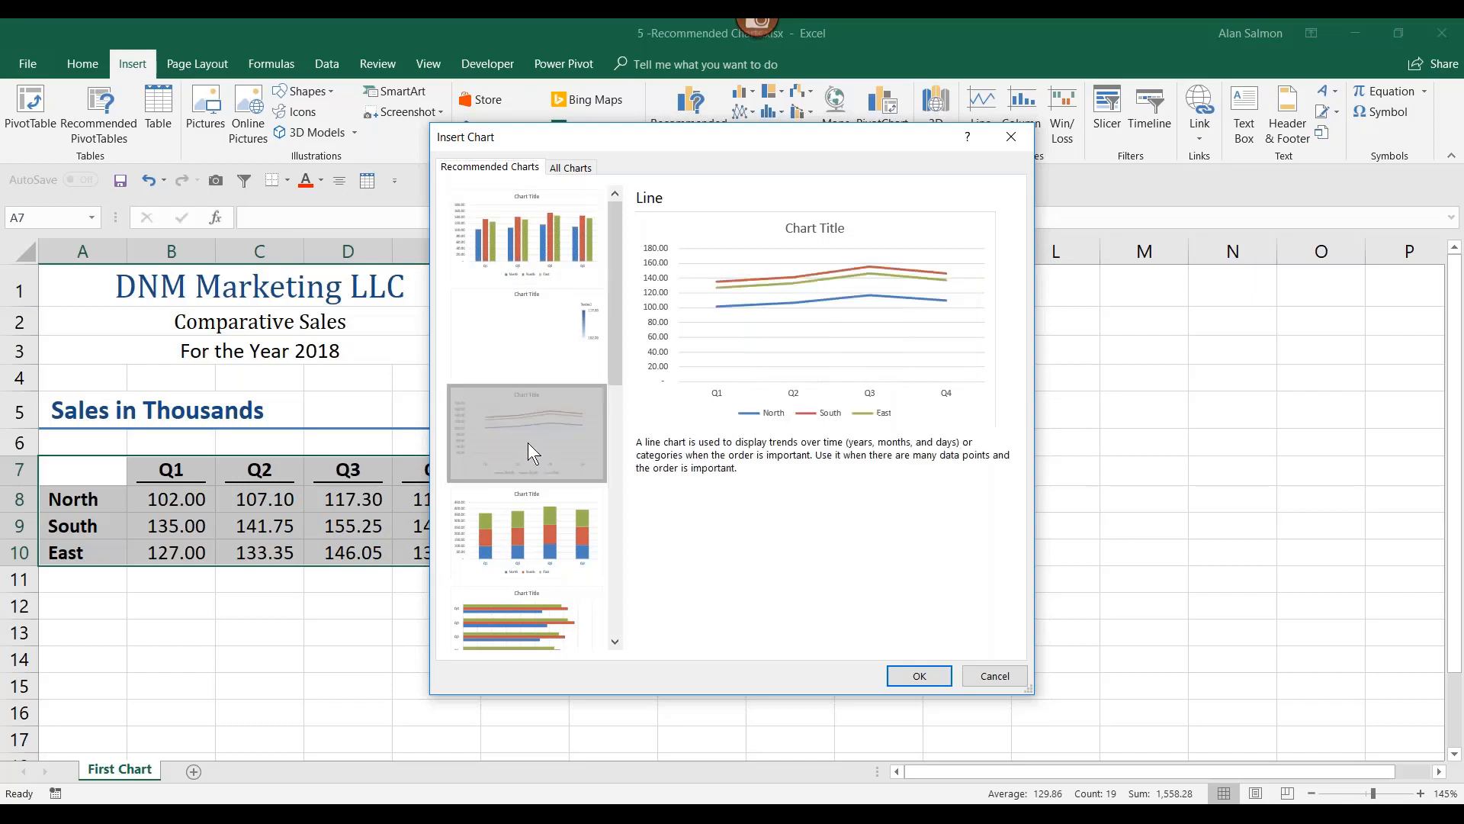
{"action": "left_click", "coordinate": [531, 538]}
{"action": "left_click", "coordinate": [519, 603]}
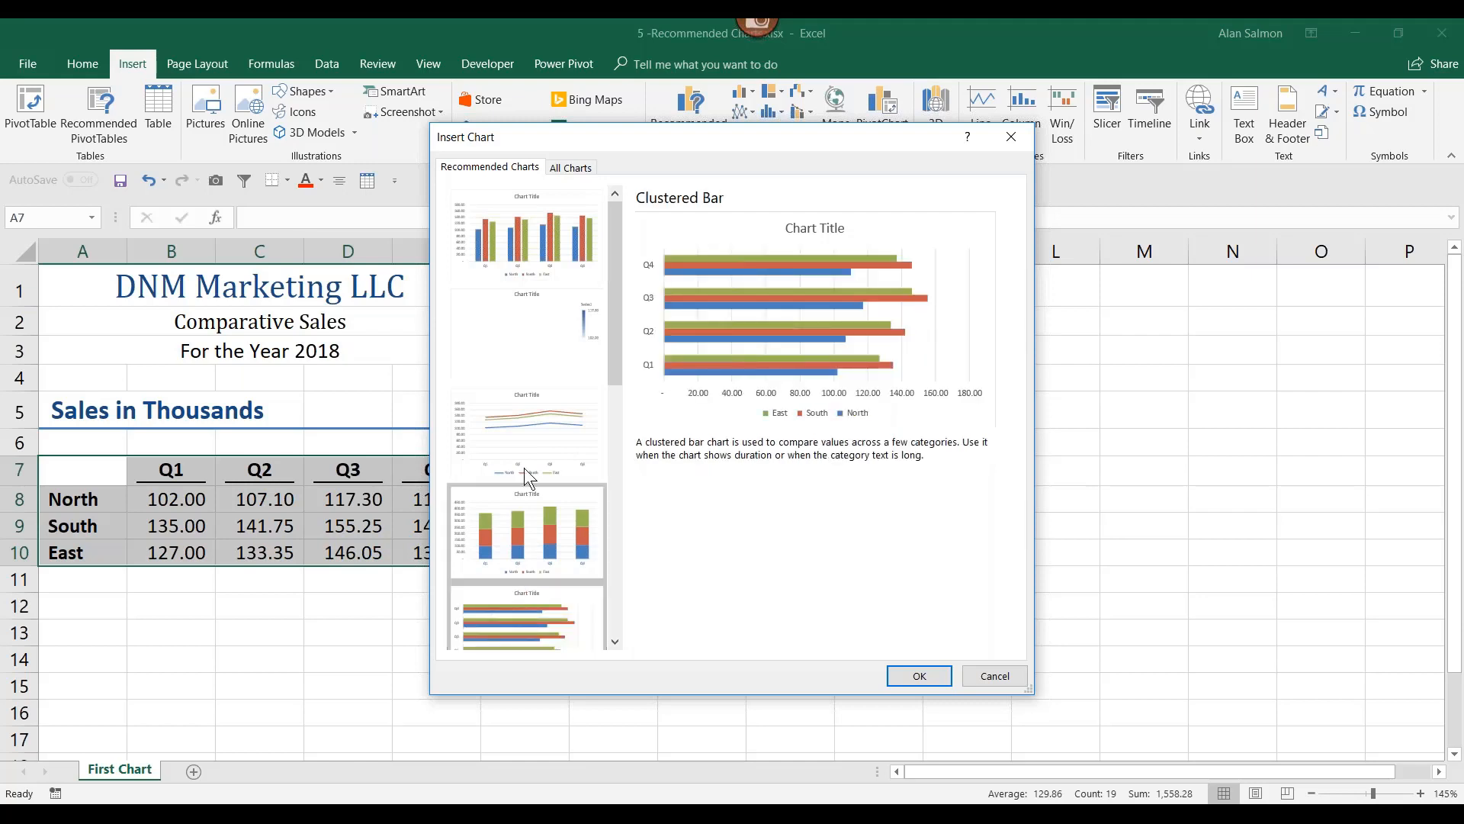
{"action": "left_click", "coordinate": [522, 251]}
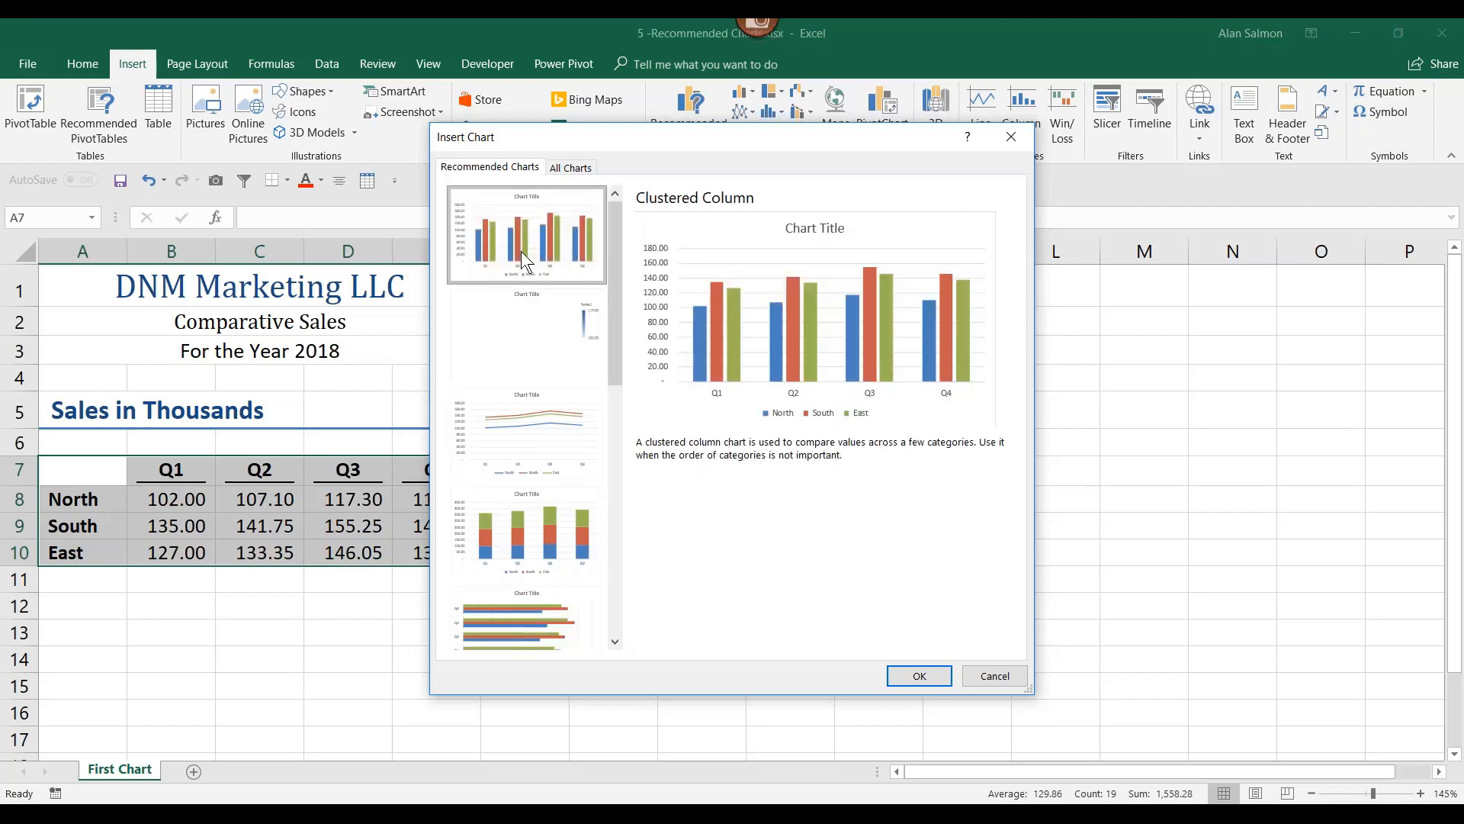
{"action": "left_click", "coordinate": [919, 675]}
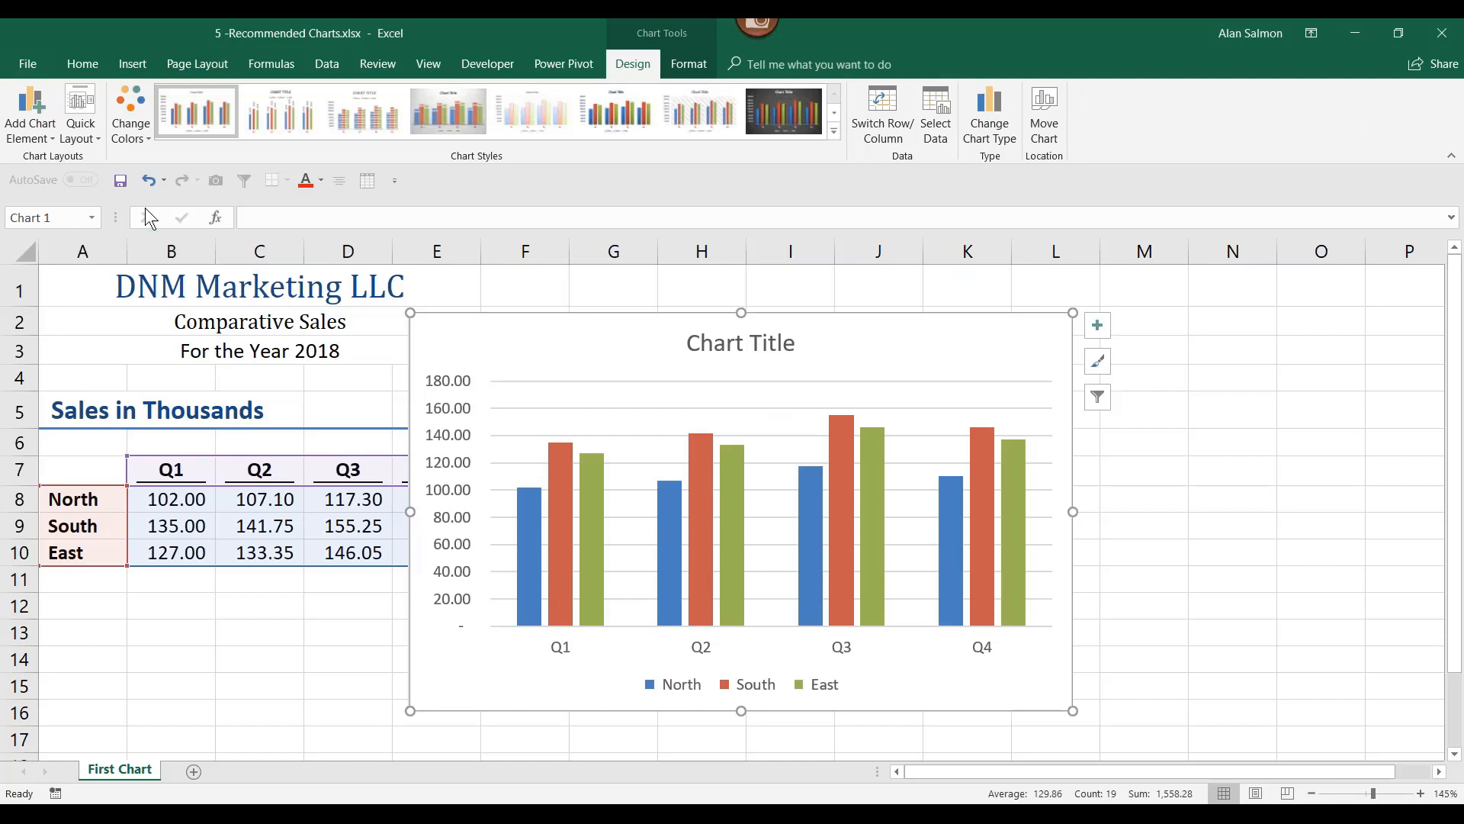
Switch to the workbook 6 - Two Axis Chart.xlsx and select the Sales and Margin Rate data in A7:E9
{"action": "left_click", "coordinate": [133, 64]}
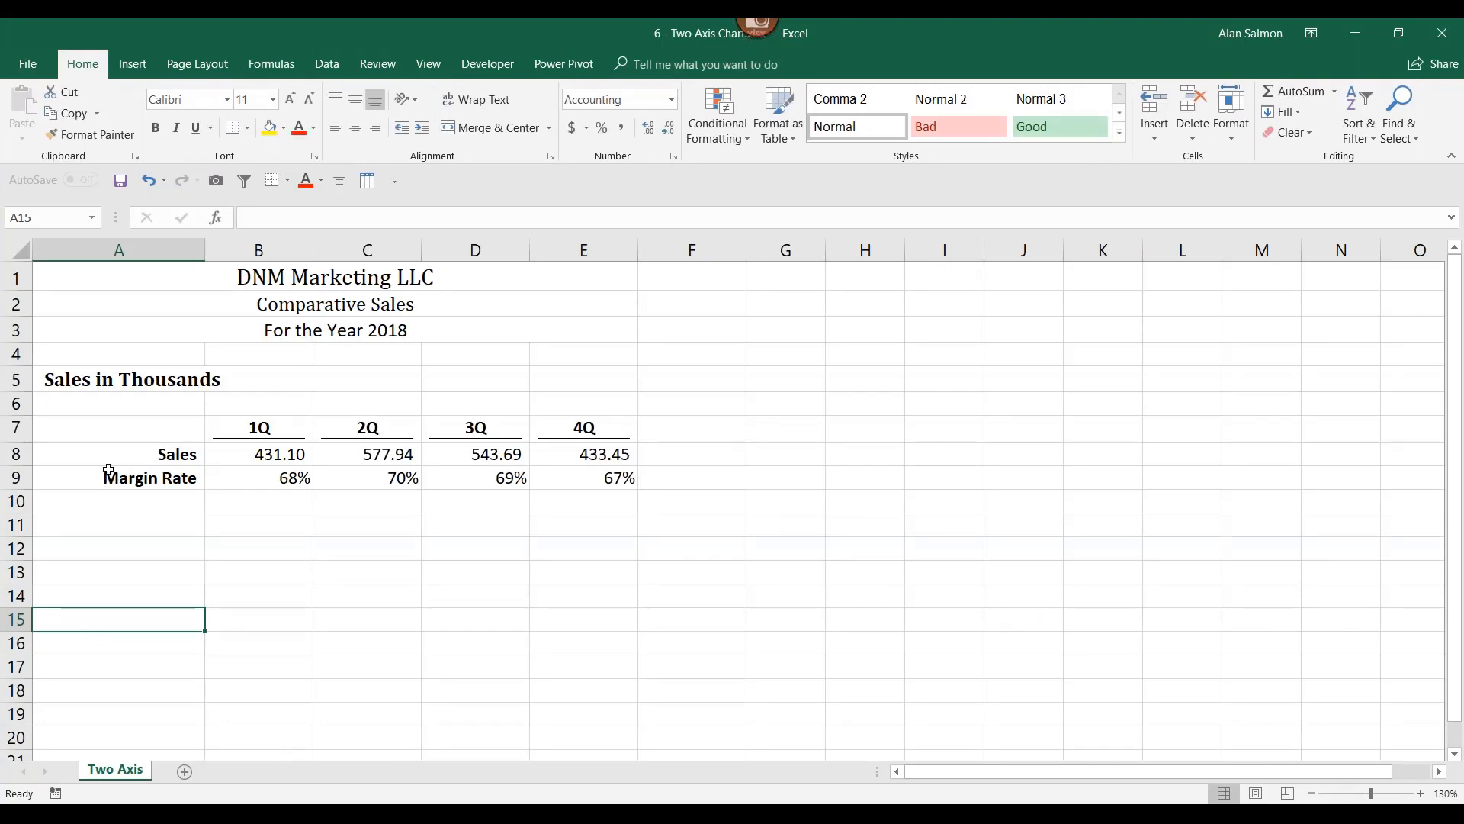
{"action": "left_click", "coordinate": [105, 424]}
{"action": "left_click_drag", "start_coordinate": [105, 424], "coordinate": [596, 479]}
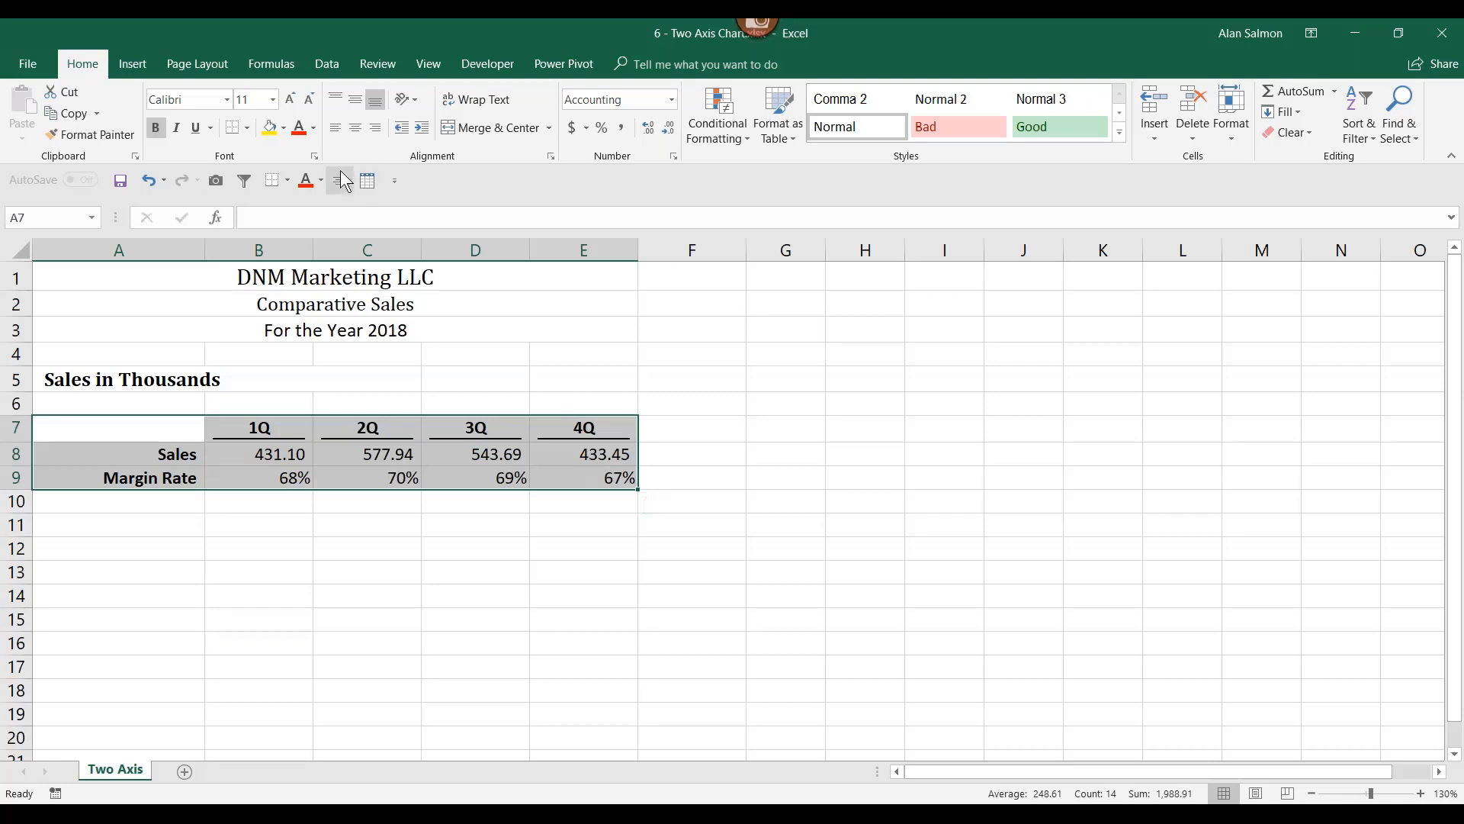
Insert a line chart of the selected data and move it beside the table, at the top of columns F to M
{"action": "left_click", "coordinate": [134, 64]}
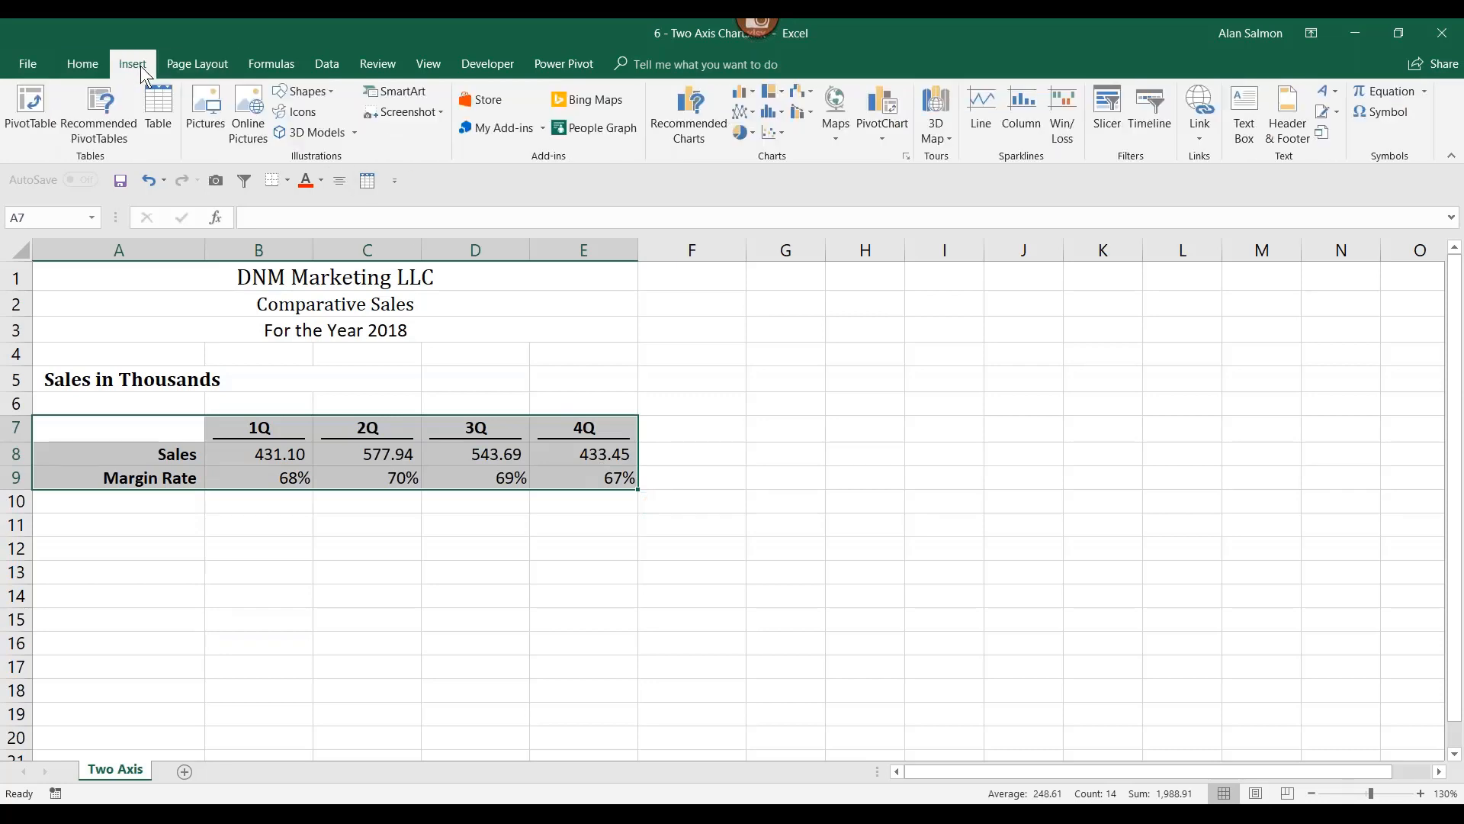
{"action": "left_click", "coordinate": [744, 113]}
{"action": "left_click", "coordinate": [765, 171]}
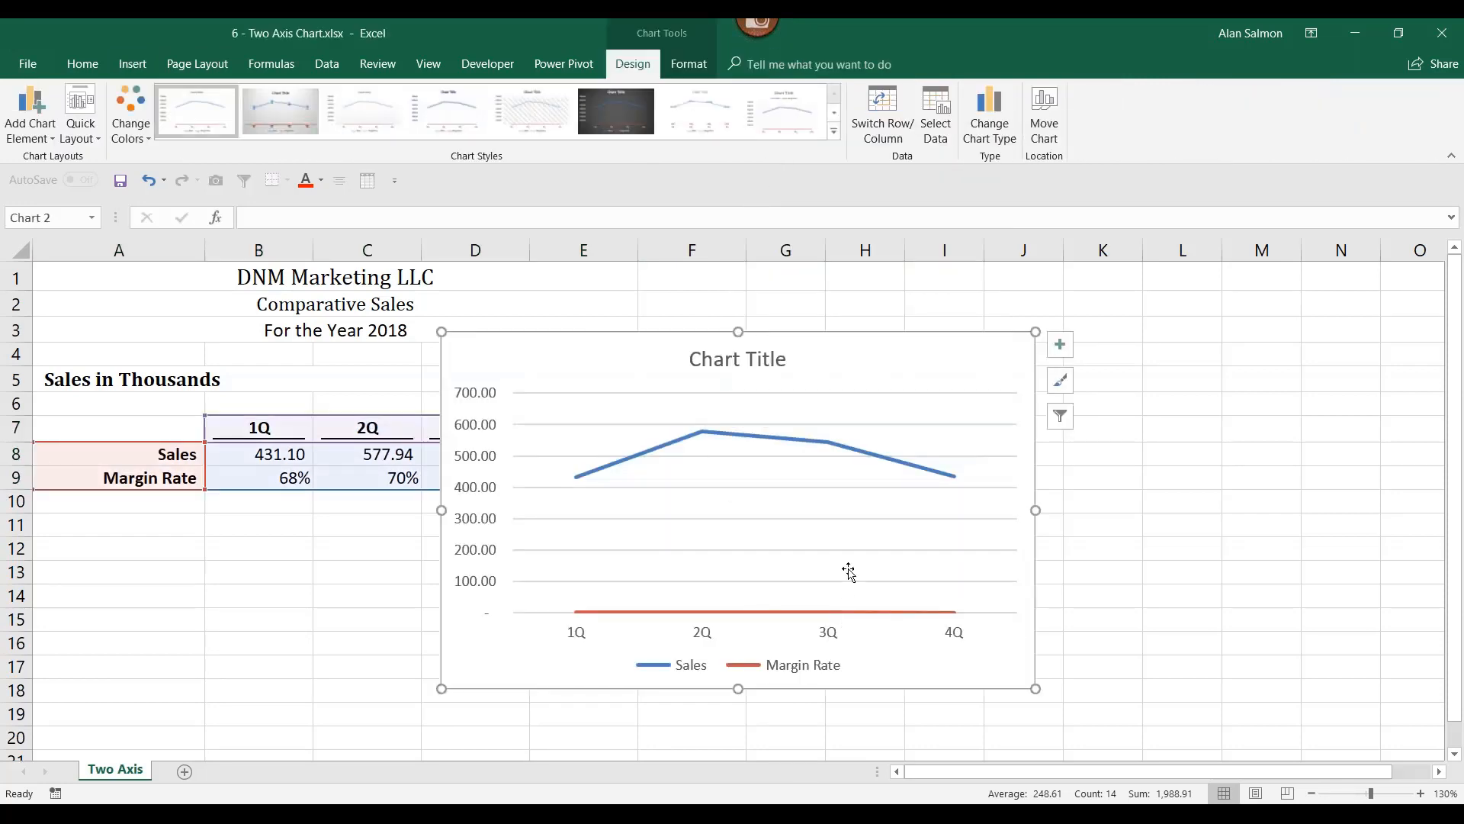
{"action": "left_click_drag", "start_coordinate": [868, 351], "coordinate": [867, 284]}
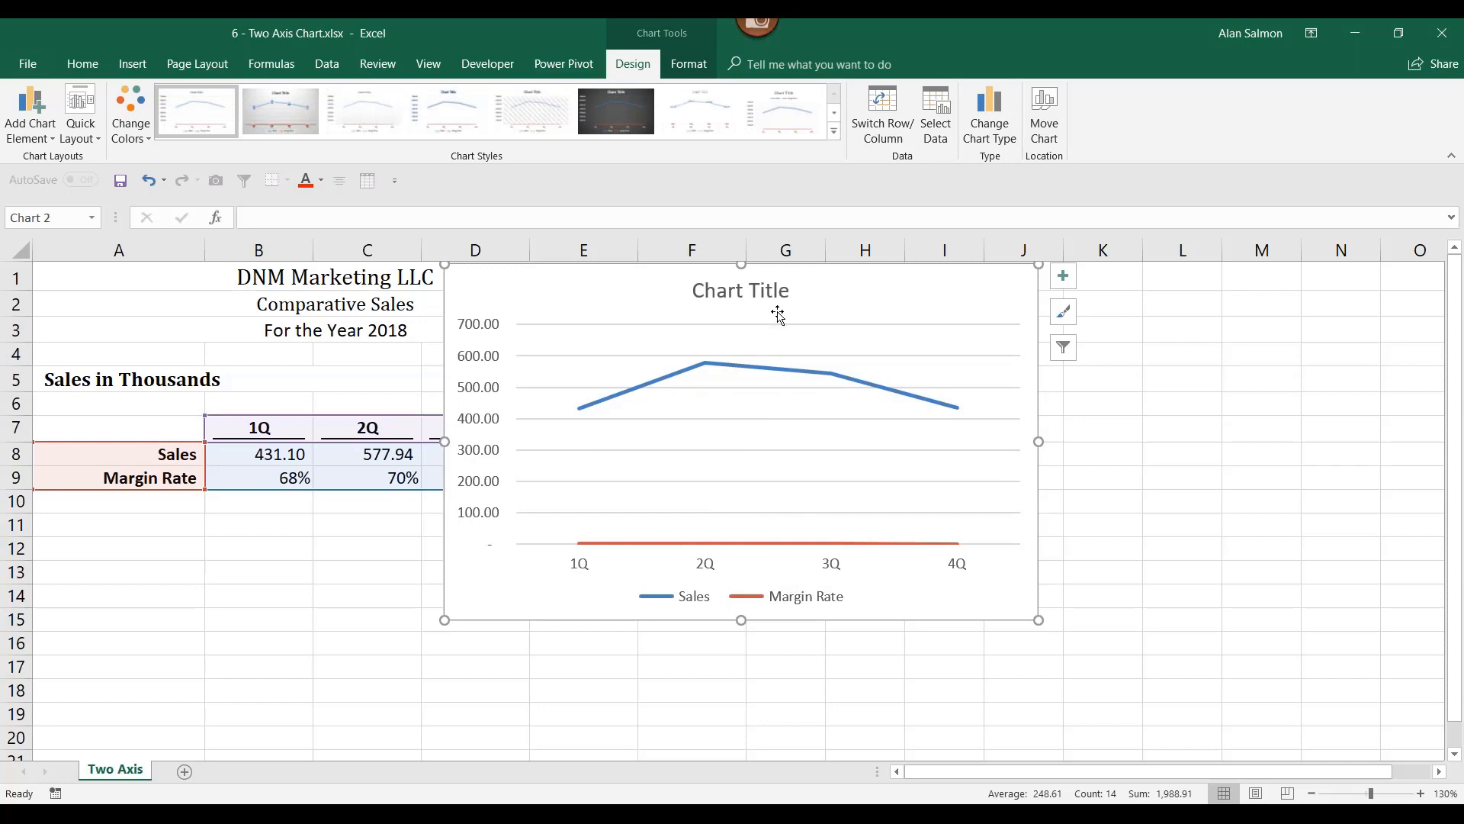
{"action": "left_click_drag", "start_coordinate": [773, 284], "coordinate": [1178, 296]}
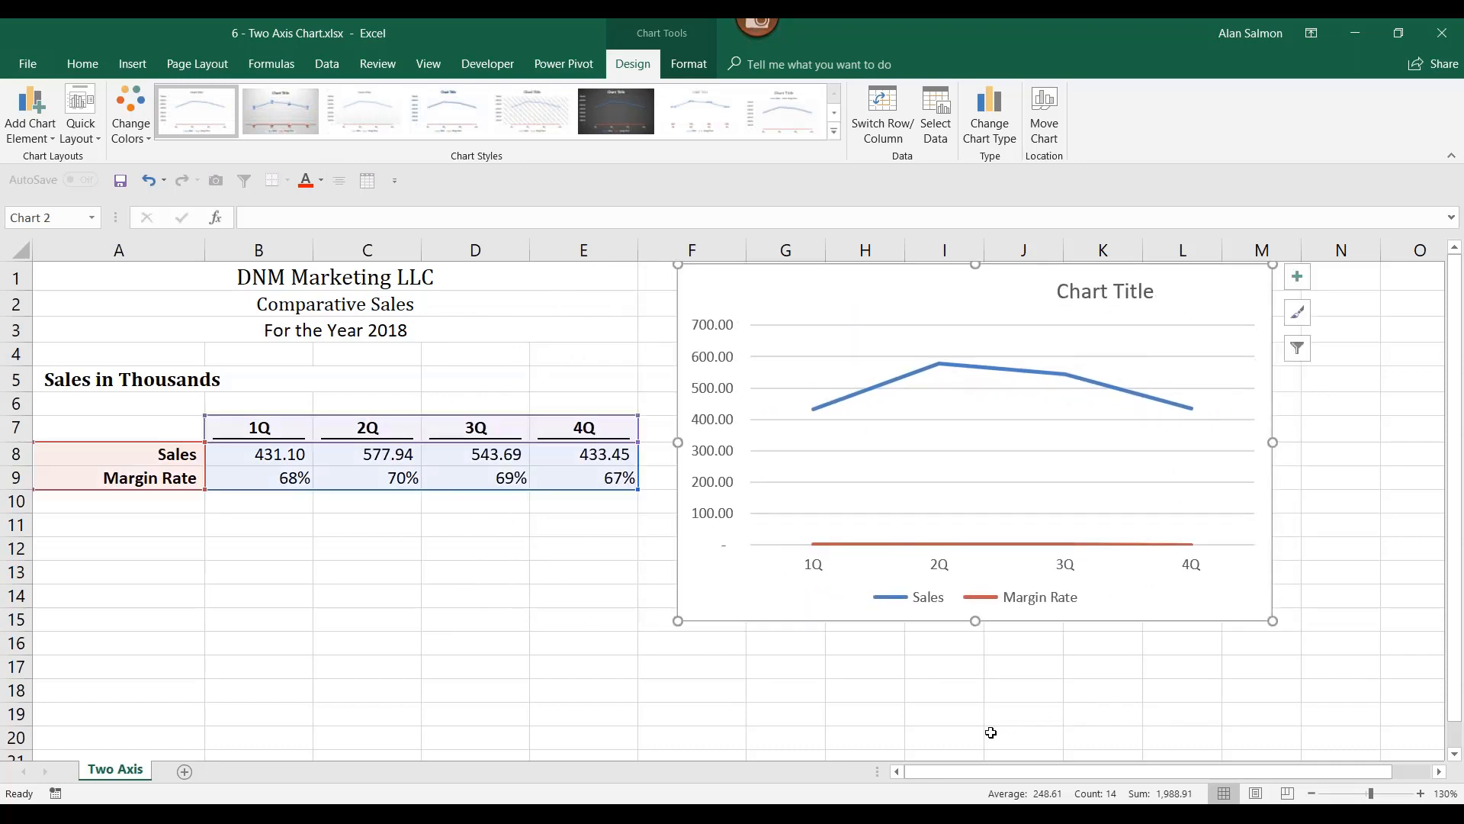
Plot the chart's Margin Rate series on the secondary axis and close the series formatting options
{"action": "left_click", "coordinate": [817, 544]}
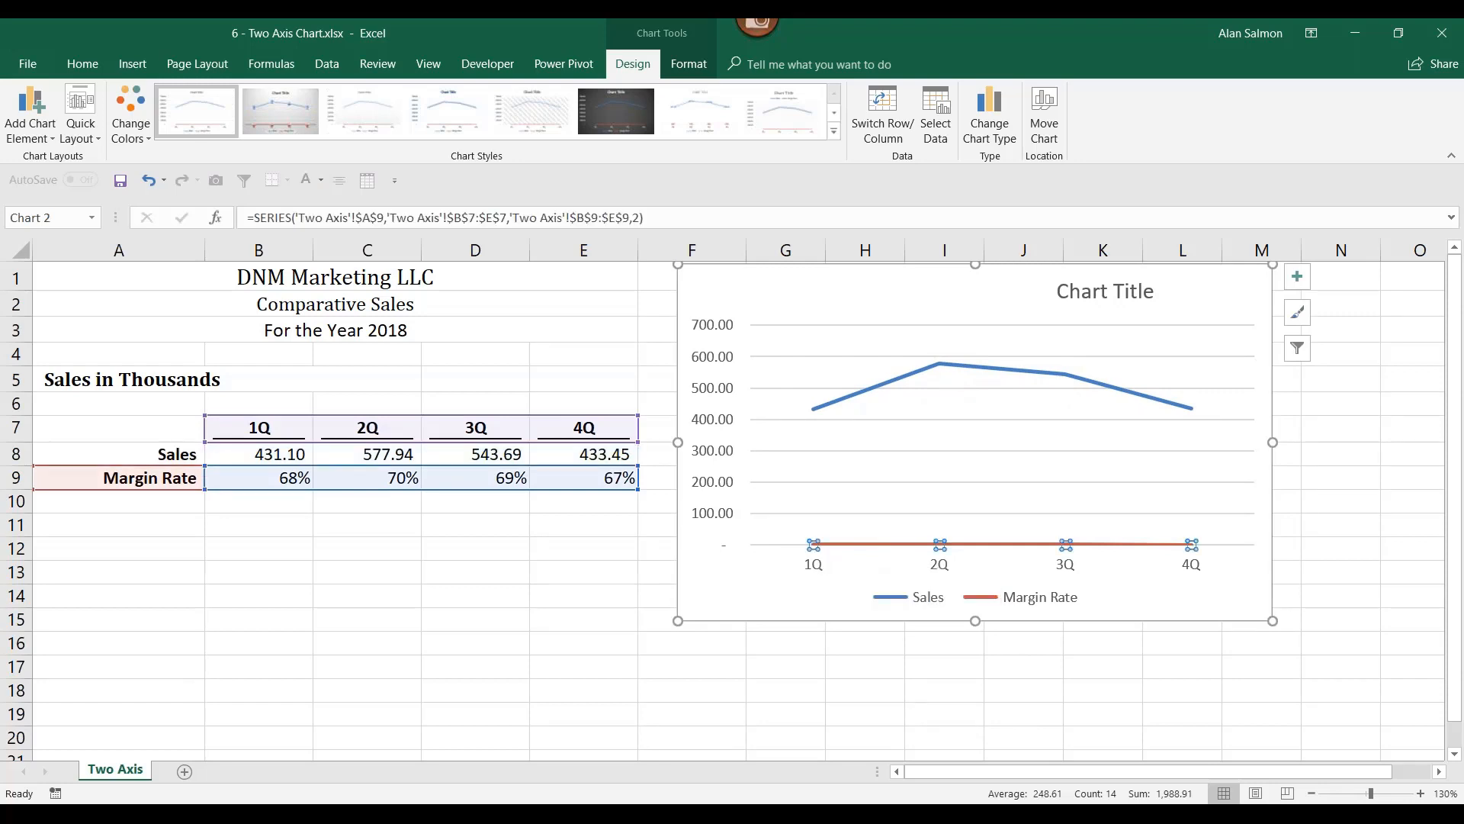
{"action": "right_click", "coordinate": [857, 543]}
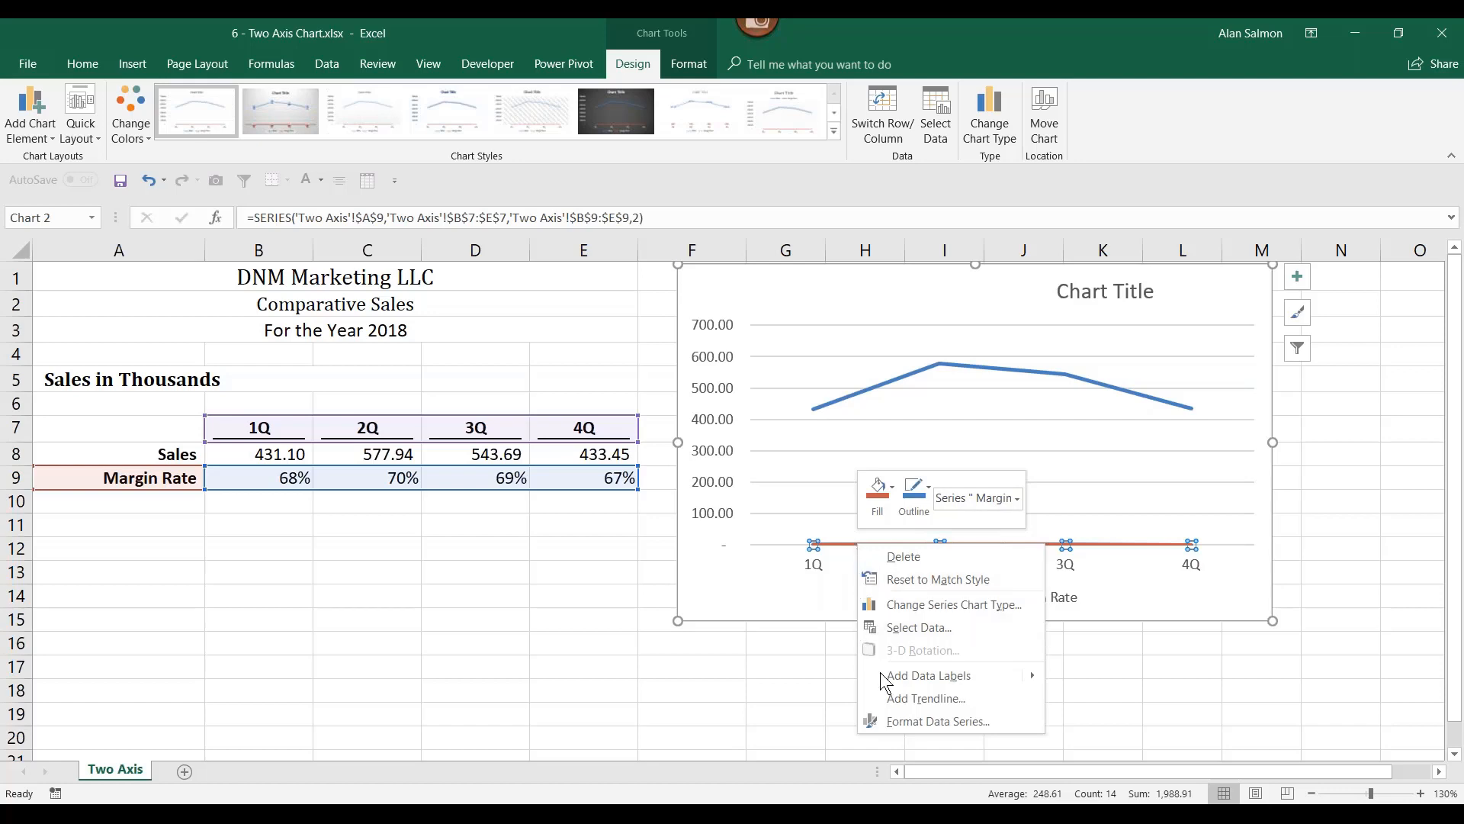
{"action": "left_click", "coordinate": [898, 725]}
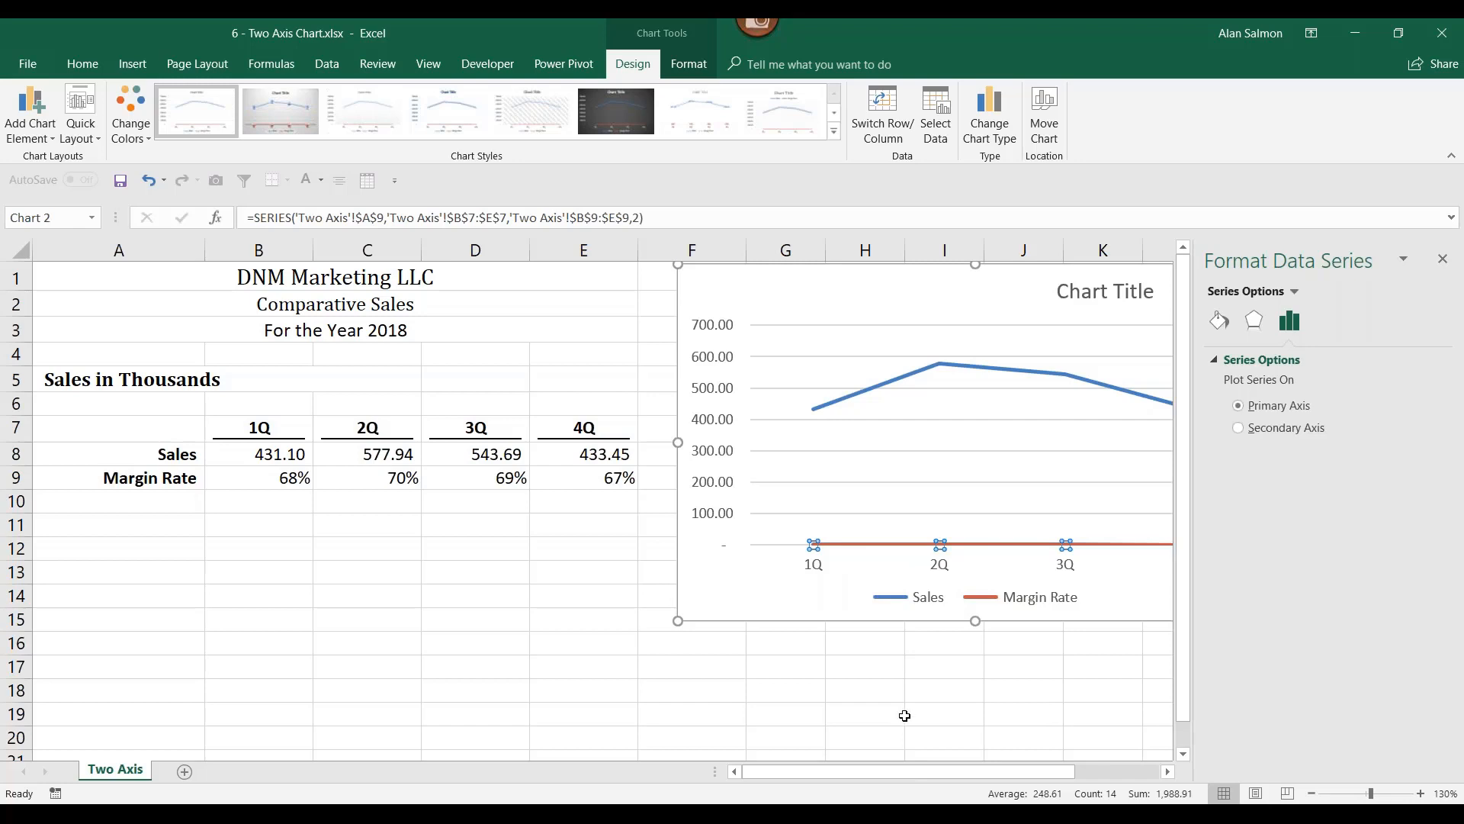
{"action": "mouse_move", "coordinate": [975, 543]}
{"action": "left_click", "coordinate": [1237, 427]}
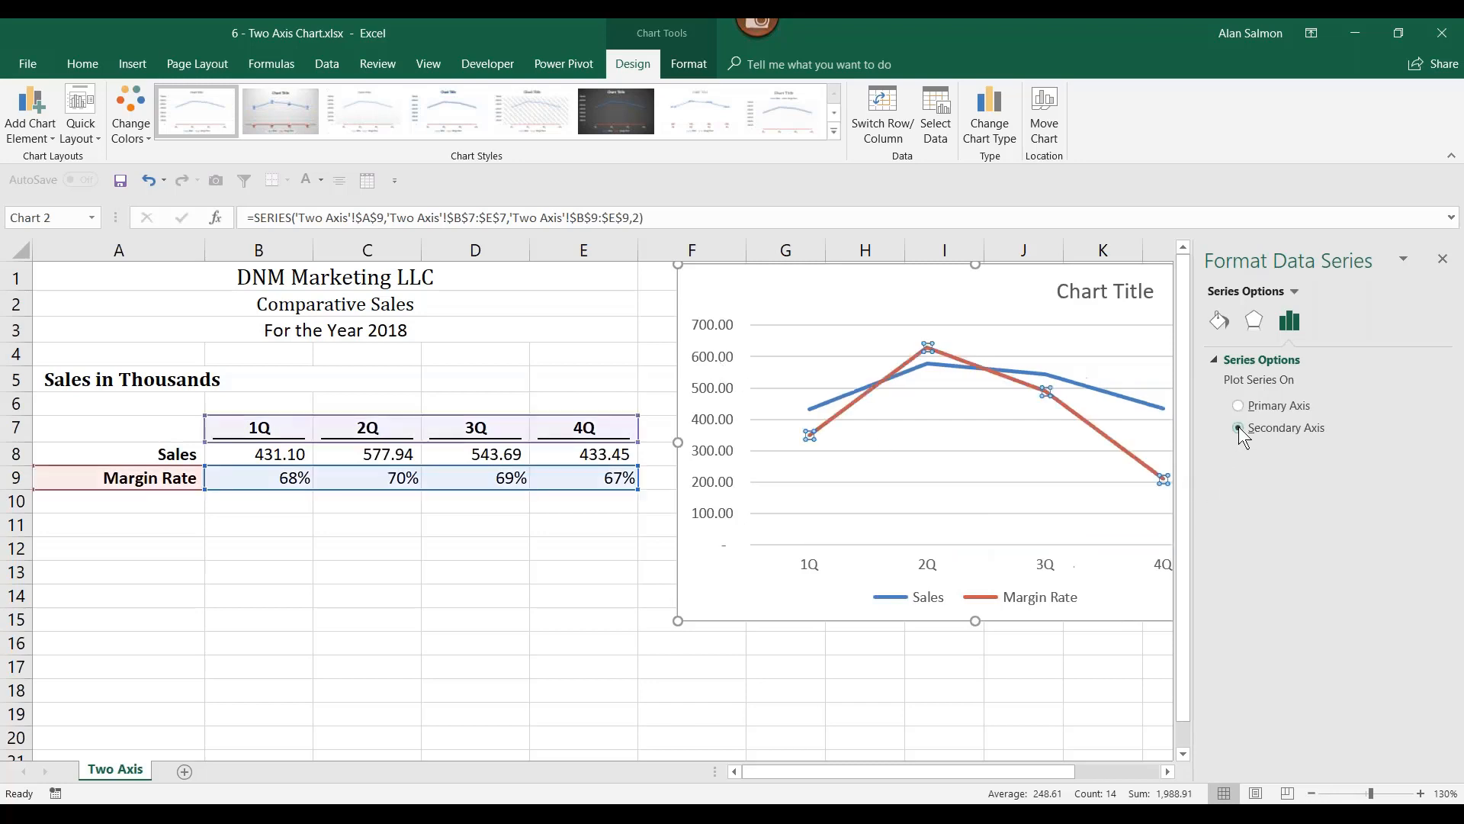
{"action": "left_click", "coordinate": [1442, 258]}
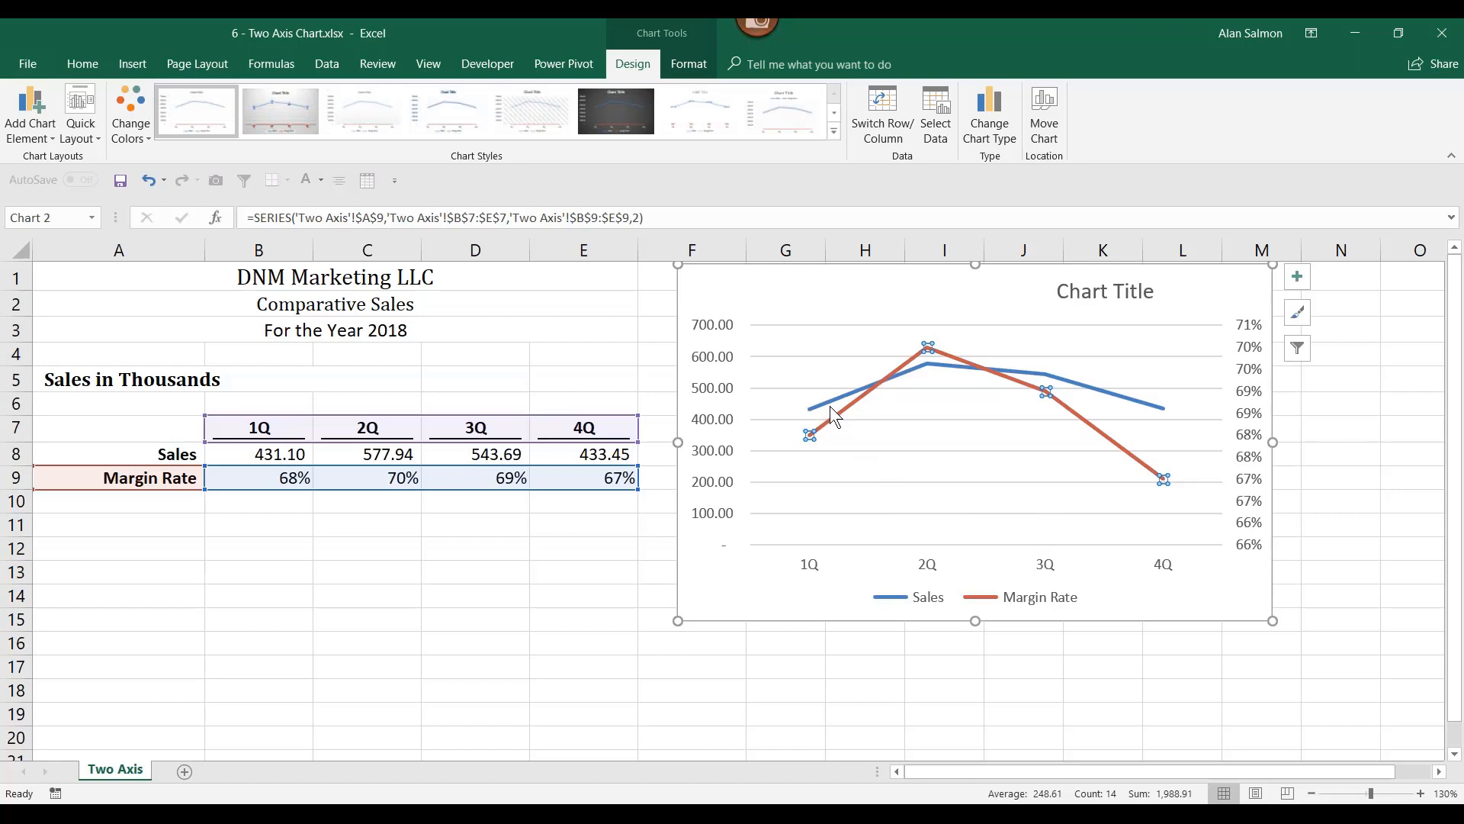
Change the Sales series to Clustered Column in a custom combination chart, keeping Margin Rate as a line on the secondary axis
{"action": "left_click", "coordinate": [911, 450]}
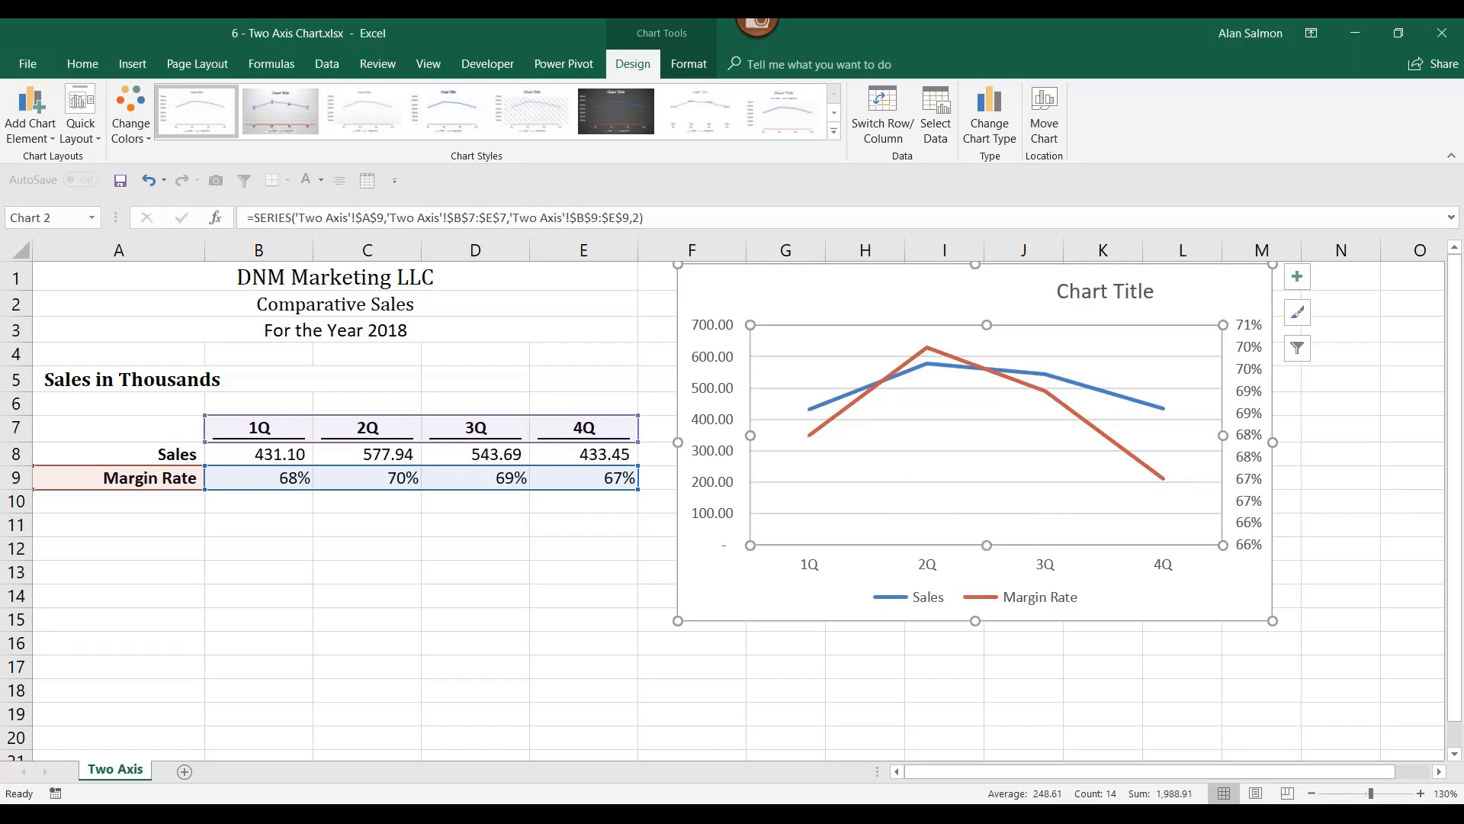
{"action": "left_click", "coordinate": [846, 396]}
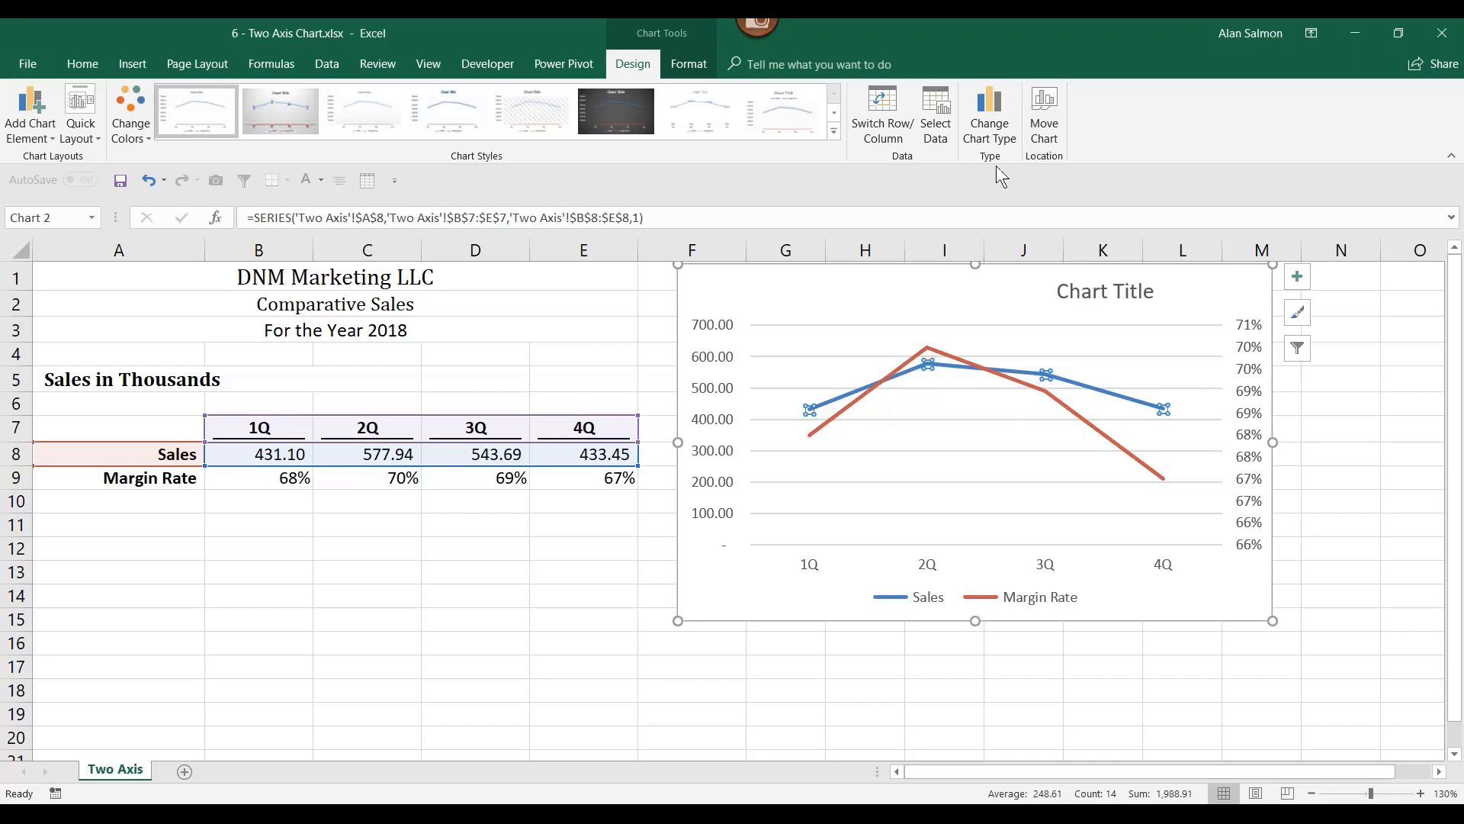
{"action": "left_click", "coordinate": [1004, 147]}
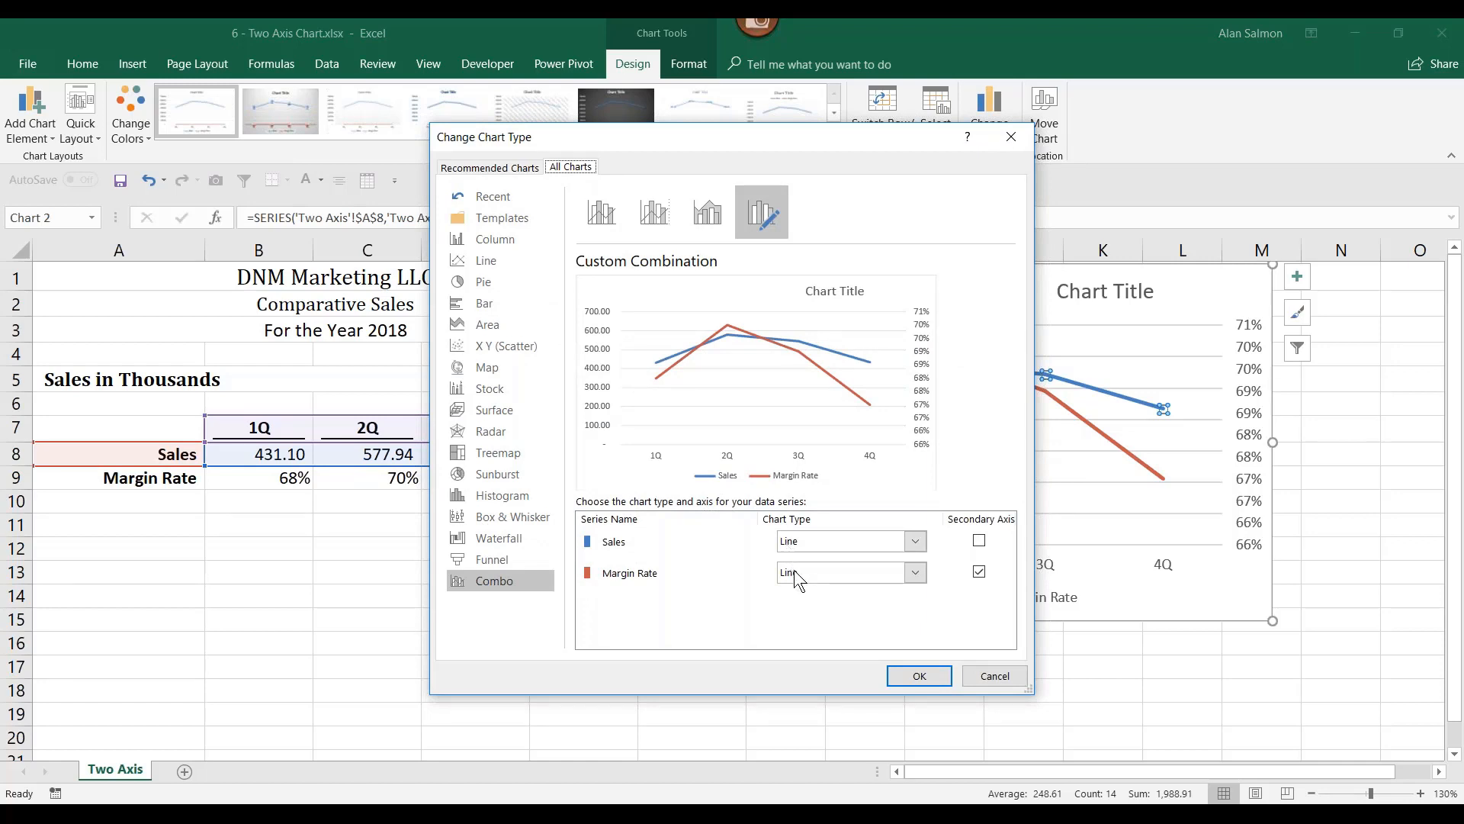
{"action": "left_click", "coordinate": [916, 540]}
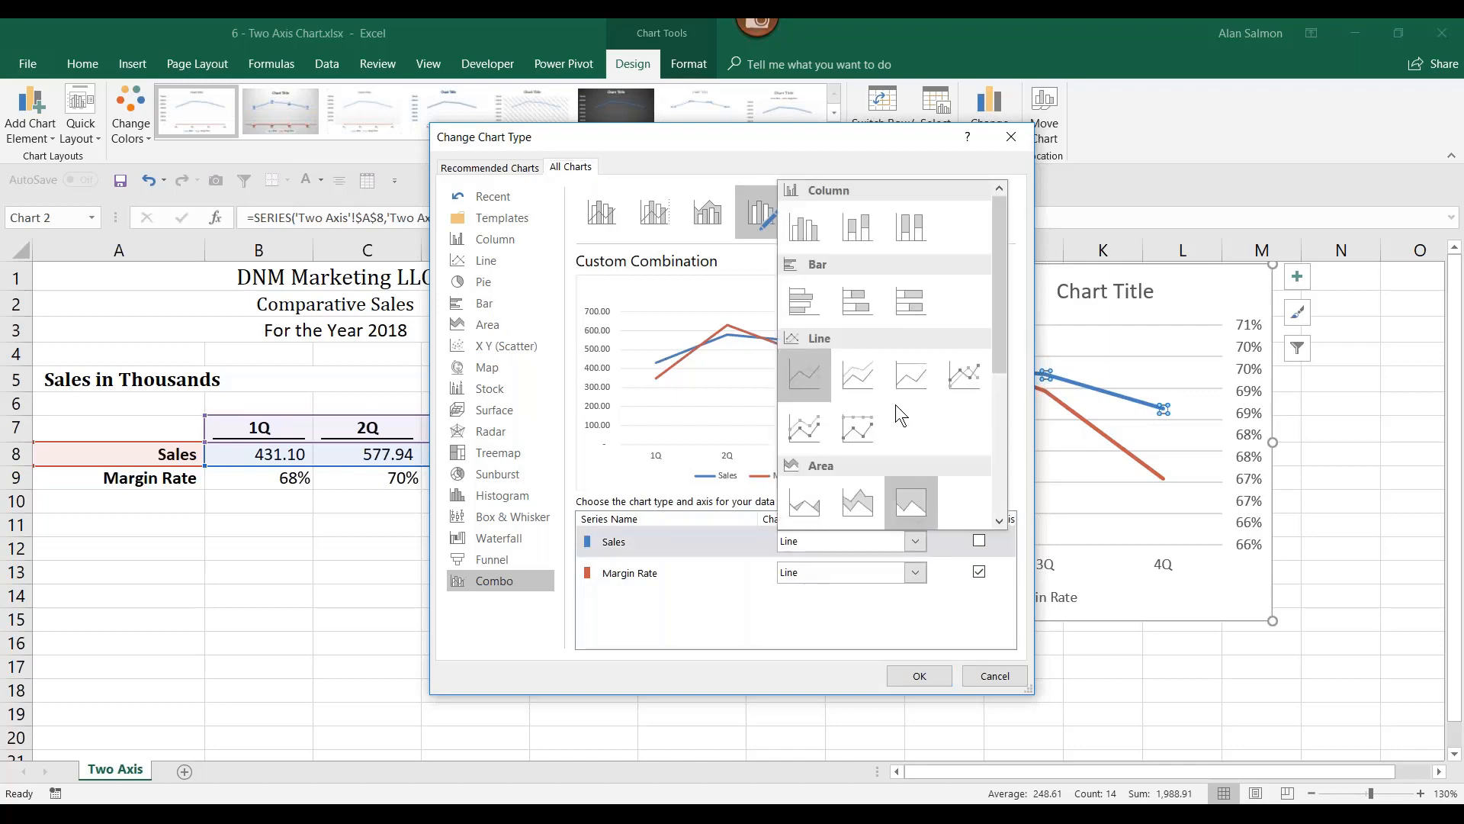
{"action": "left_click", "coordinate": [806, 226]}
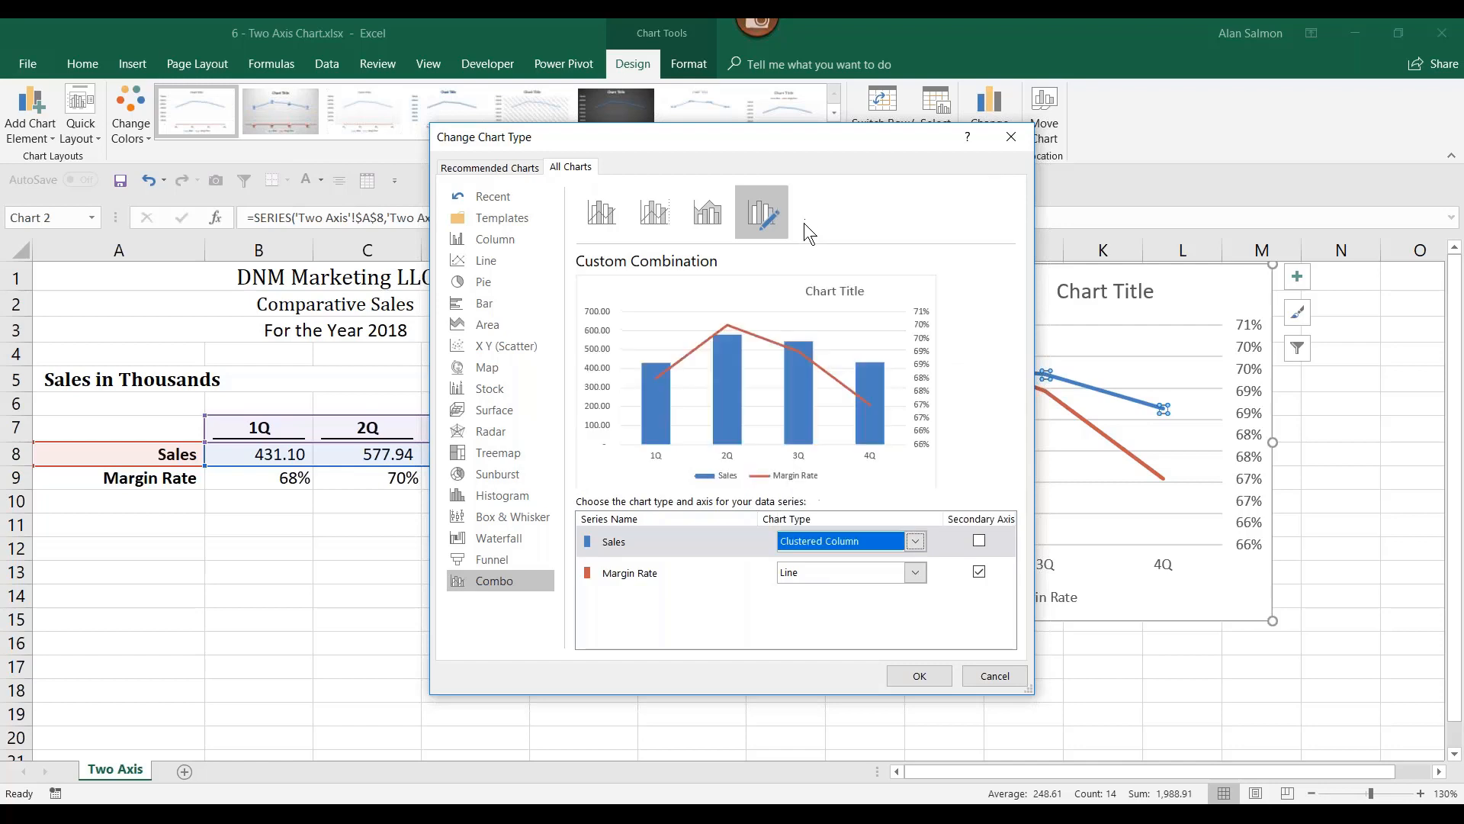
{"action": "left_click", "coordinate": [917, 679]}
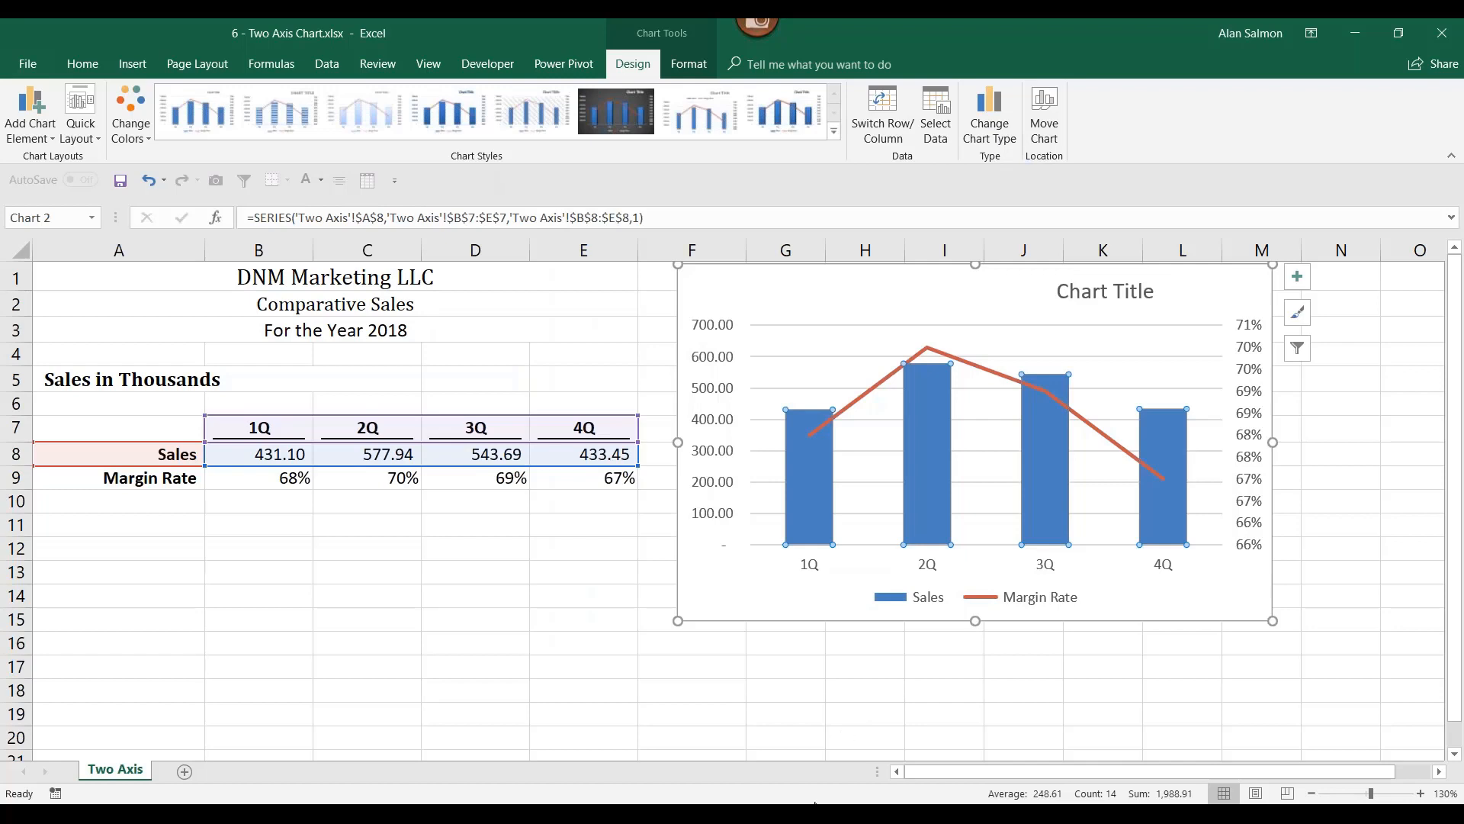
Switch to the workbook 9 - Communicate with Charts.xlsx and examine the defect rate charts and their titles on the Explanation in Title sheet
{"action": "mouse_move", "coordinate": [587, 815]}
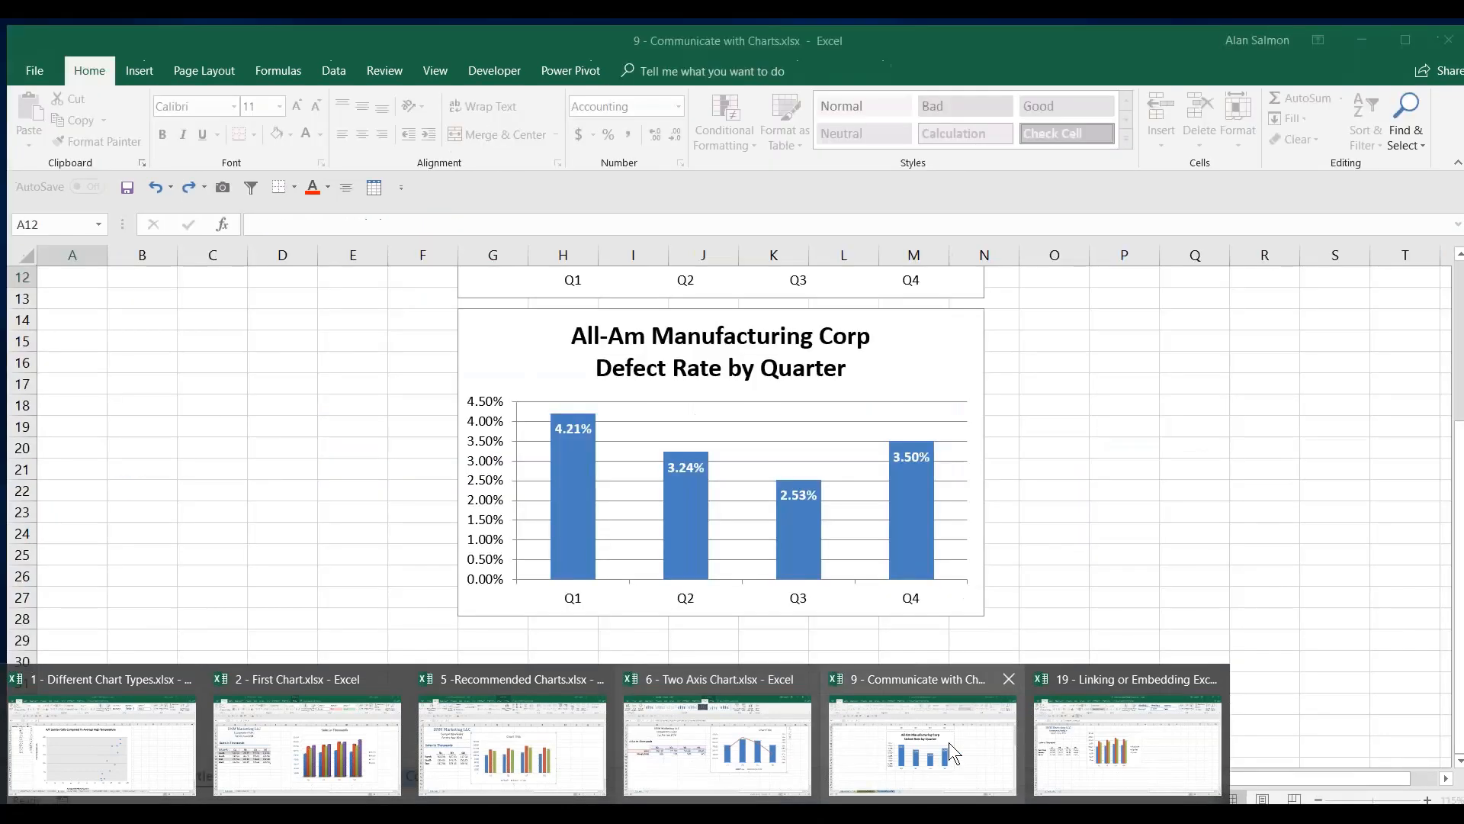
{"action": "left_click", "coordinate": [948, 743]}
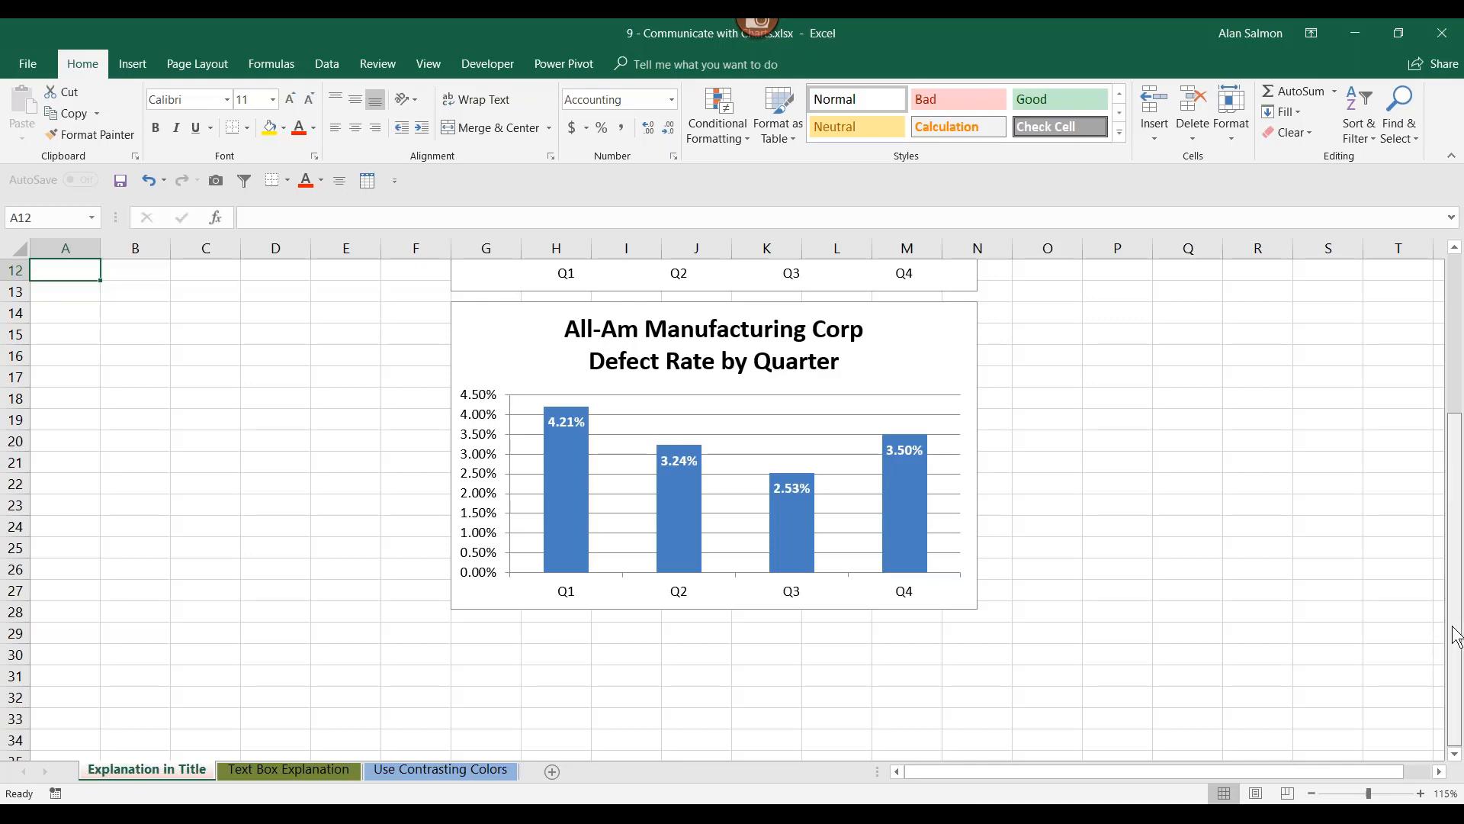
{"action": "scroll", "coordinate": [1455, 630], "scroll_direction": "up", "scroll_amount": 1}
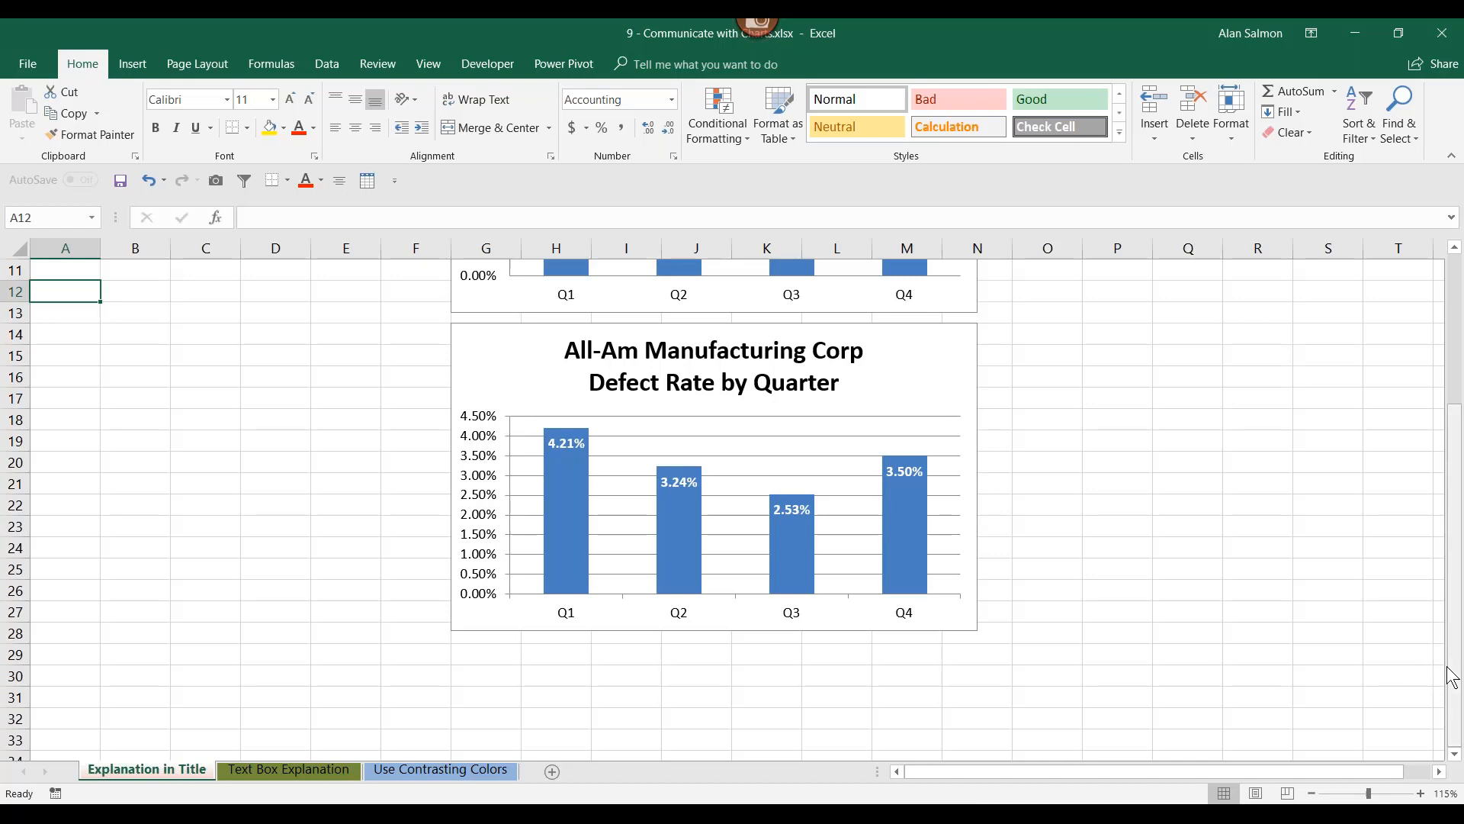
{"action": "left_click_drag", "start_coordinate": [1456, 660], "coordinate": [1461, 499]}
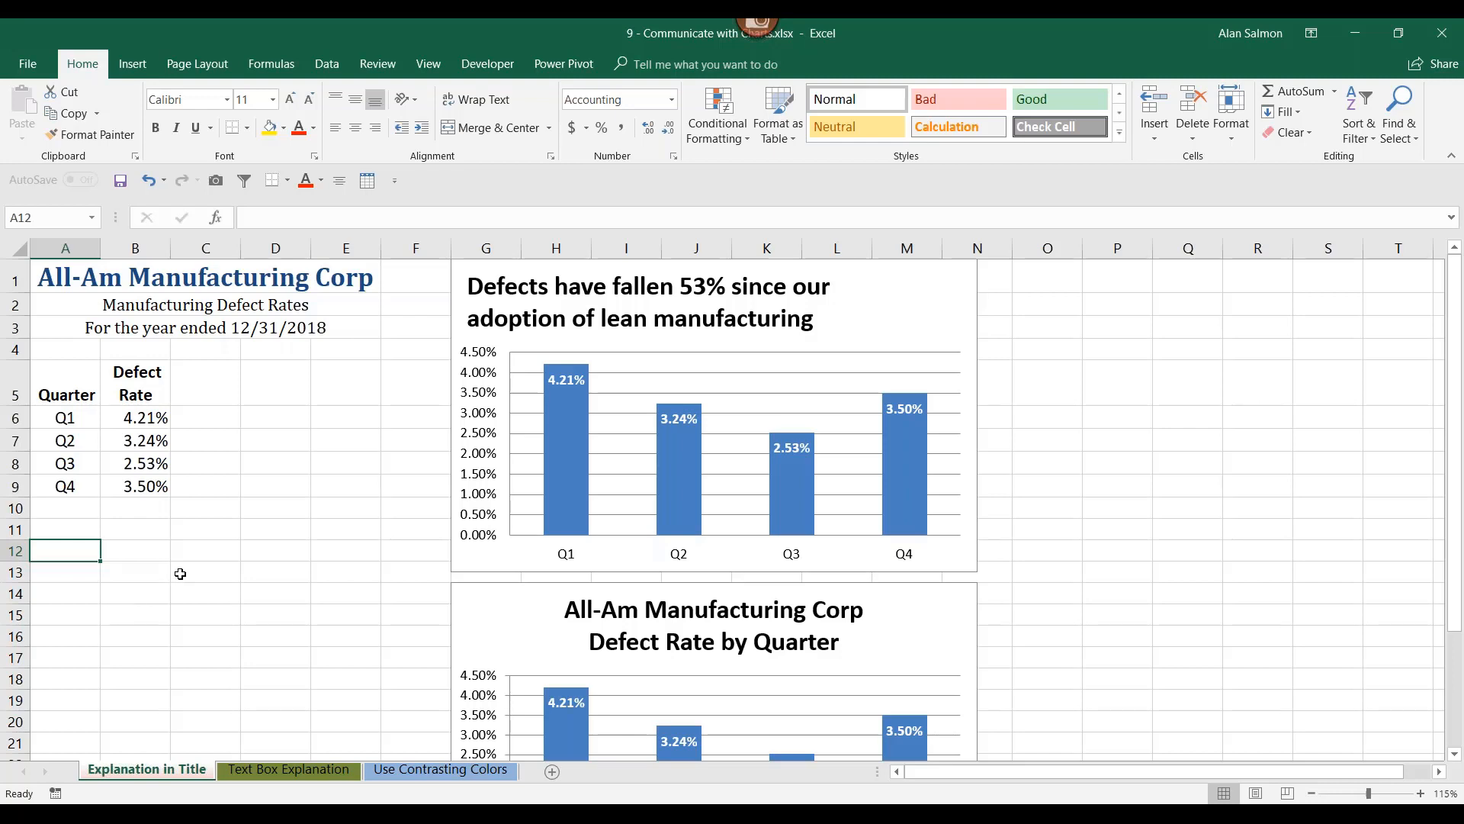
Review the annotated profitability chart on the Text Box Explanation sheet and the highlighted Q3 column on the Use Contrasting Colors sheet
{"action": "left_click", "coordinate": [296, 770]}
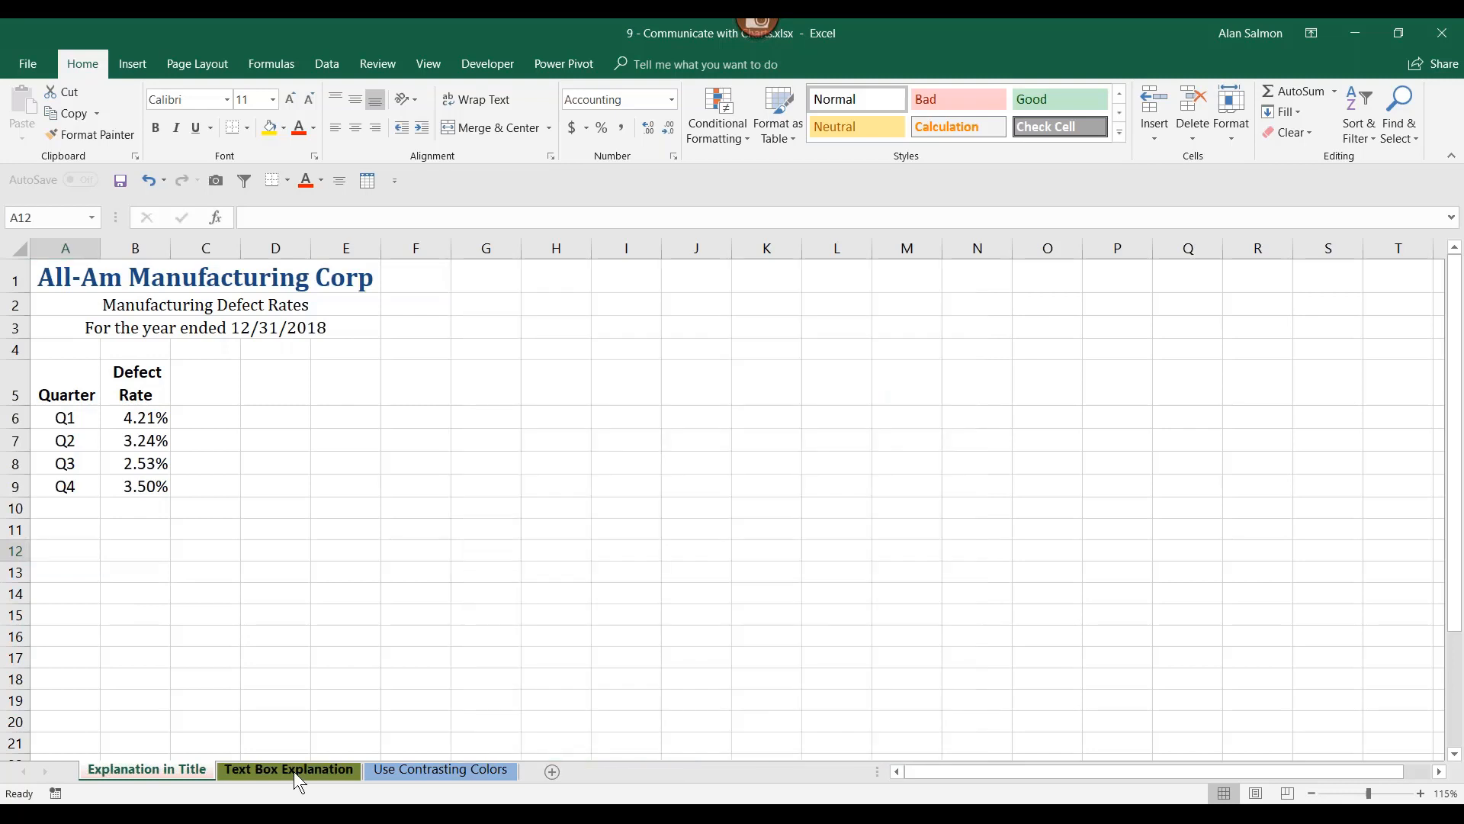
{"action": "left_click", "coordinate": [295, 770]}
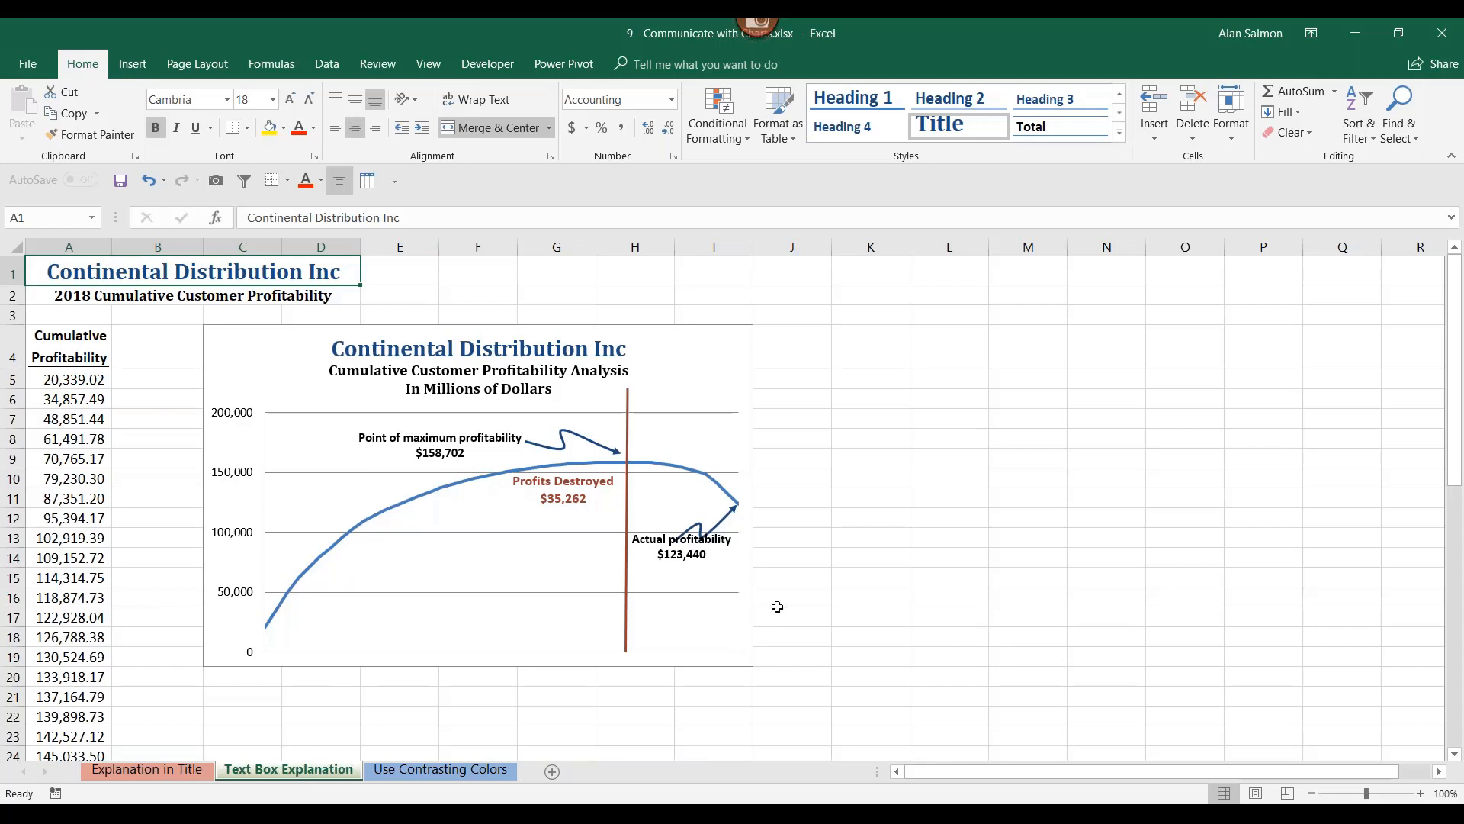
{"action": "left_click", "coordinate": [474, 770]}
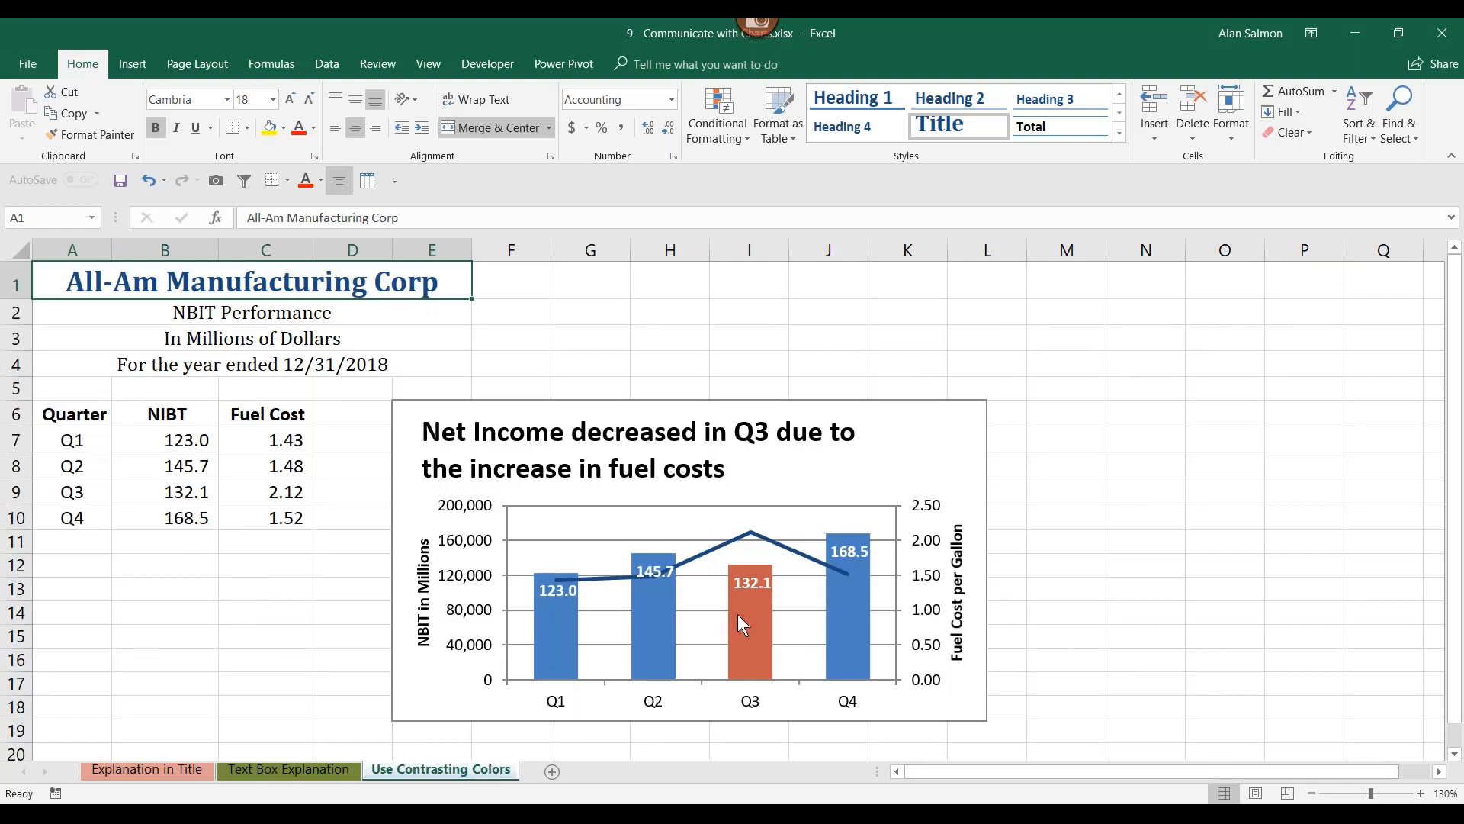
{"action": "mouse_move", "coordinate": [745, 619]}
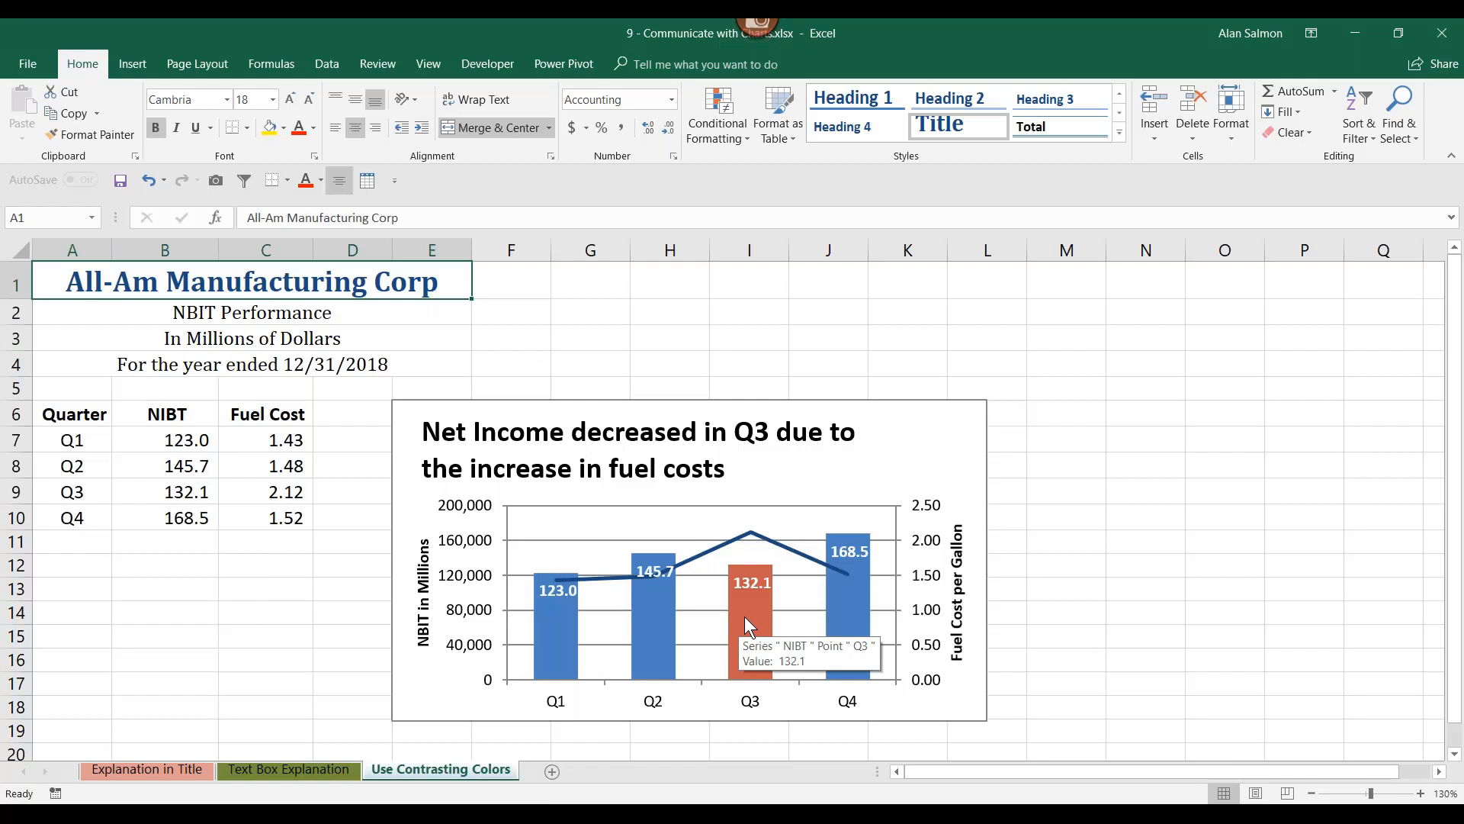
Switch to the workbook 19 - Linking or Embedding Excel Charts.xlsx and copy the investment portfolio chart on the Investments sheet
{"action": "mouse_move", "coordinate": [603, 814]}
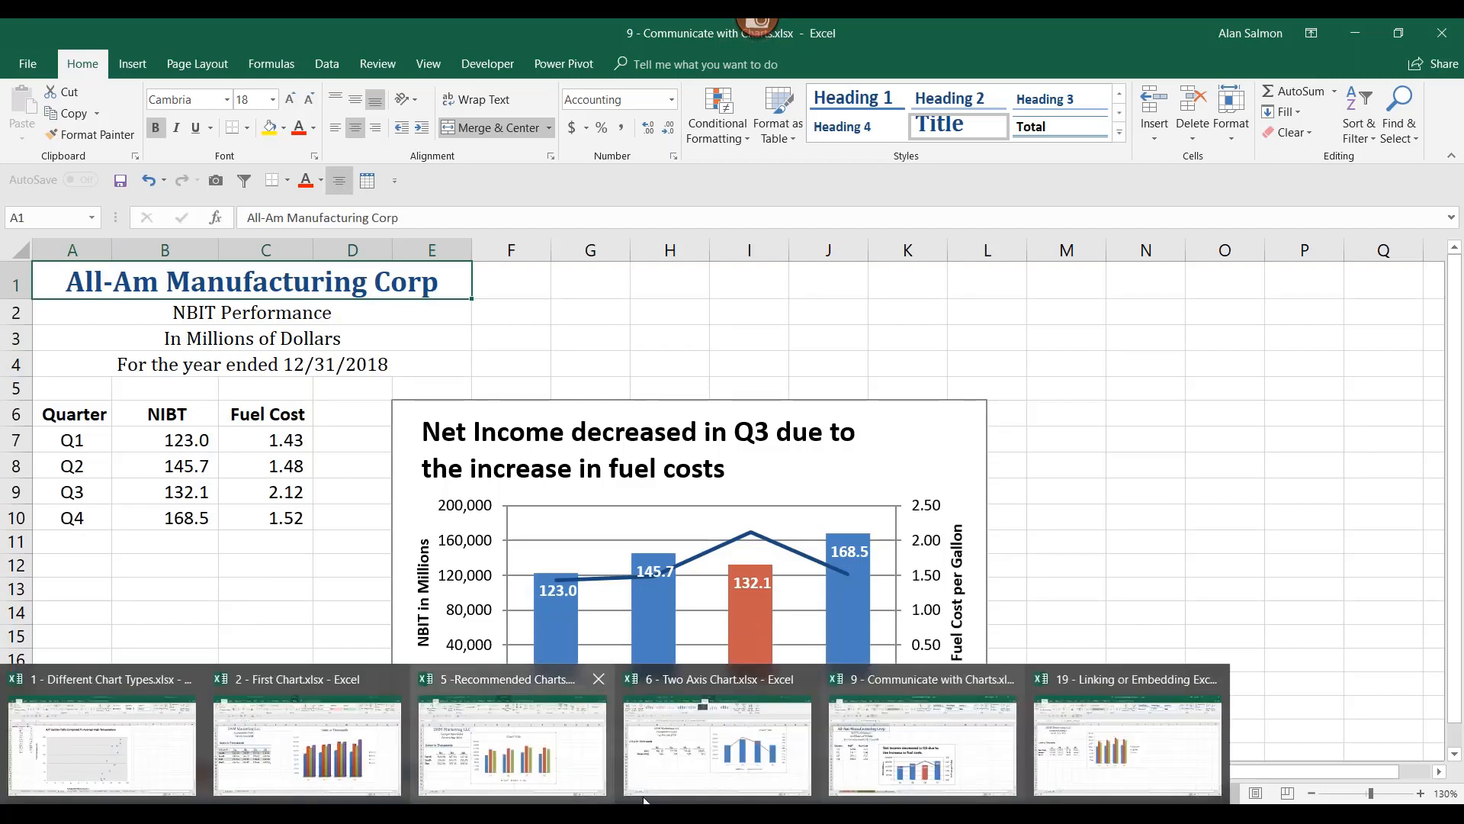
{"action": "left_click", "coordinate": [1101, 725]}
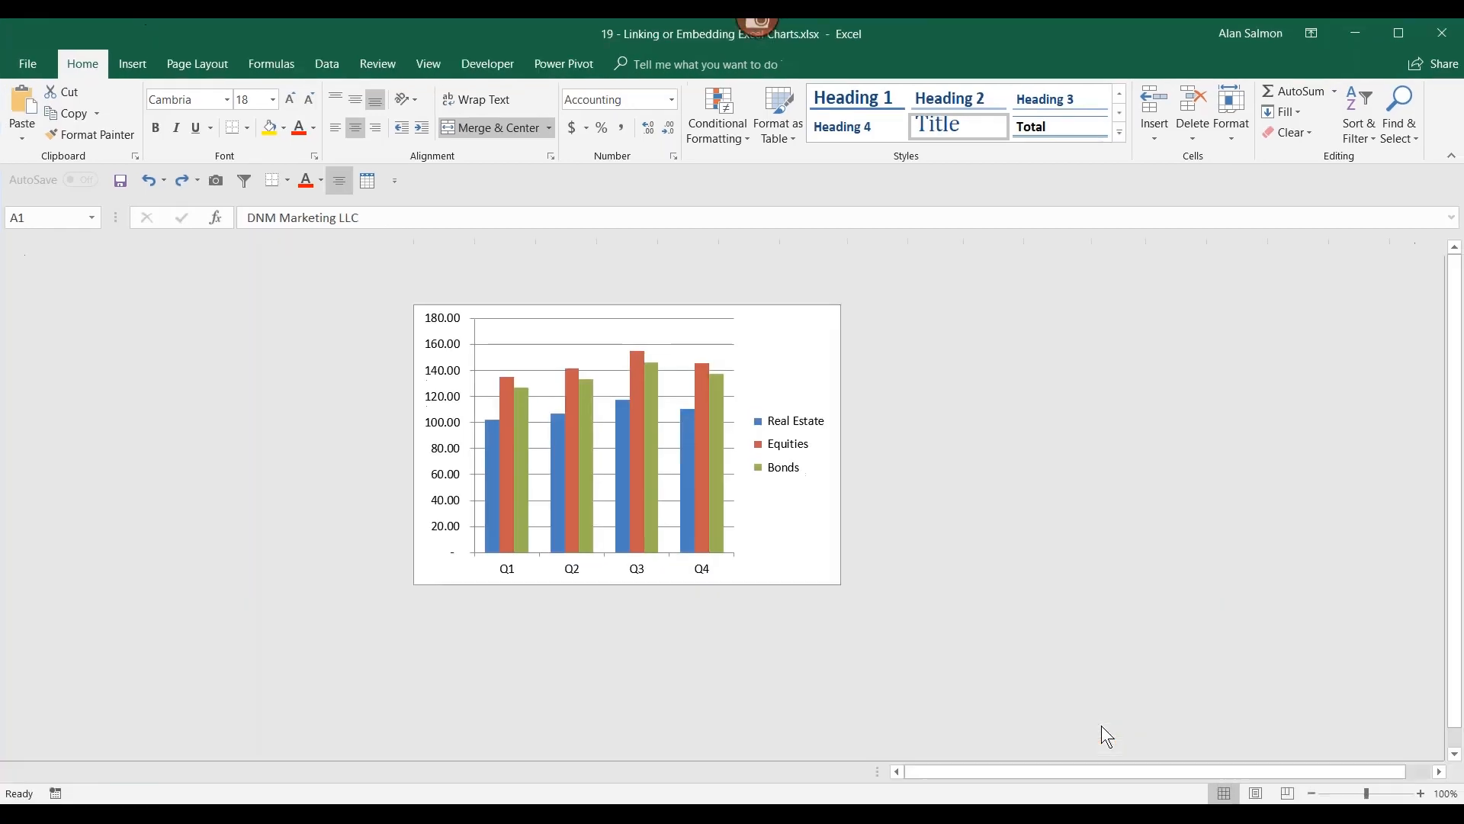
{"action": "mouse_move", "coordinate": [636, 814]}
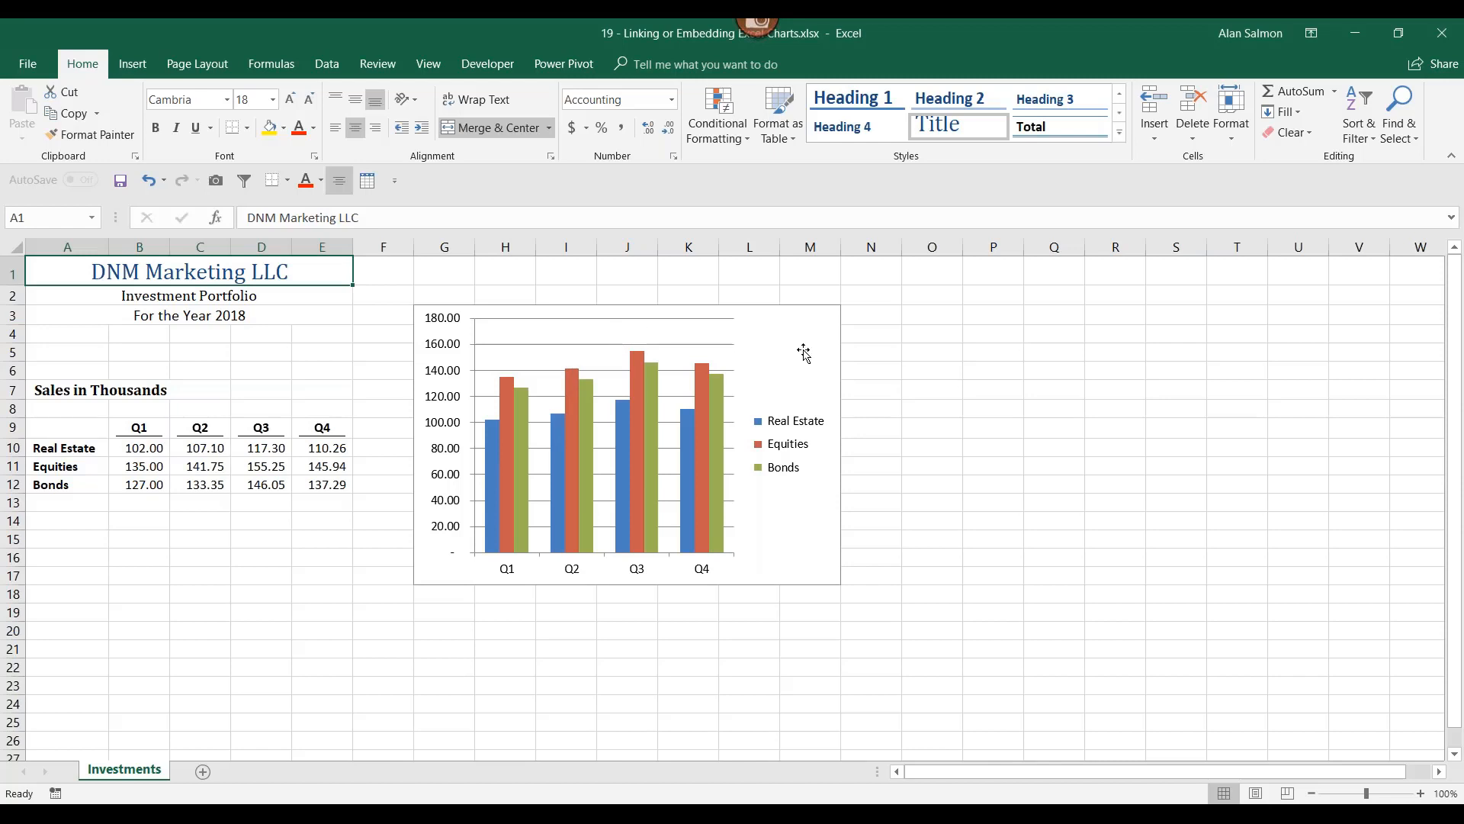
{"action": "left_click", "coordinate": [799, 326]}
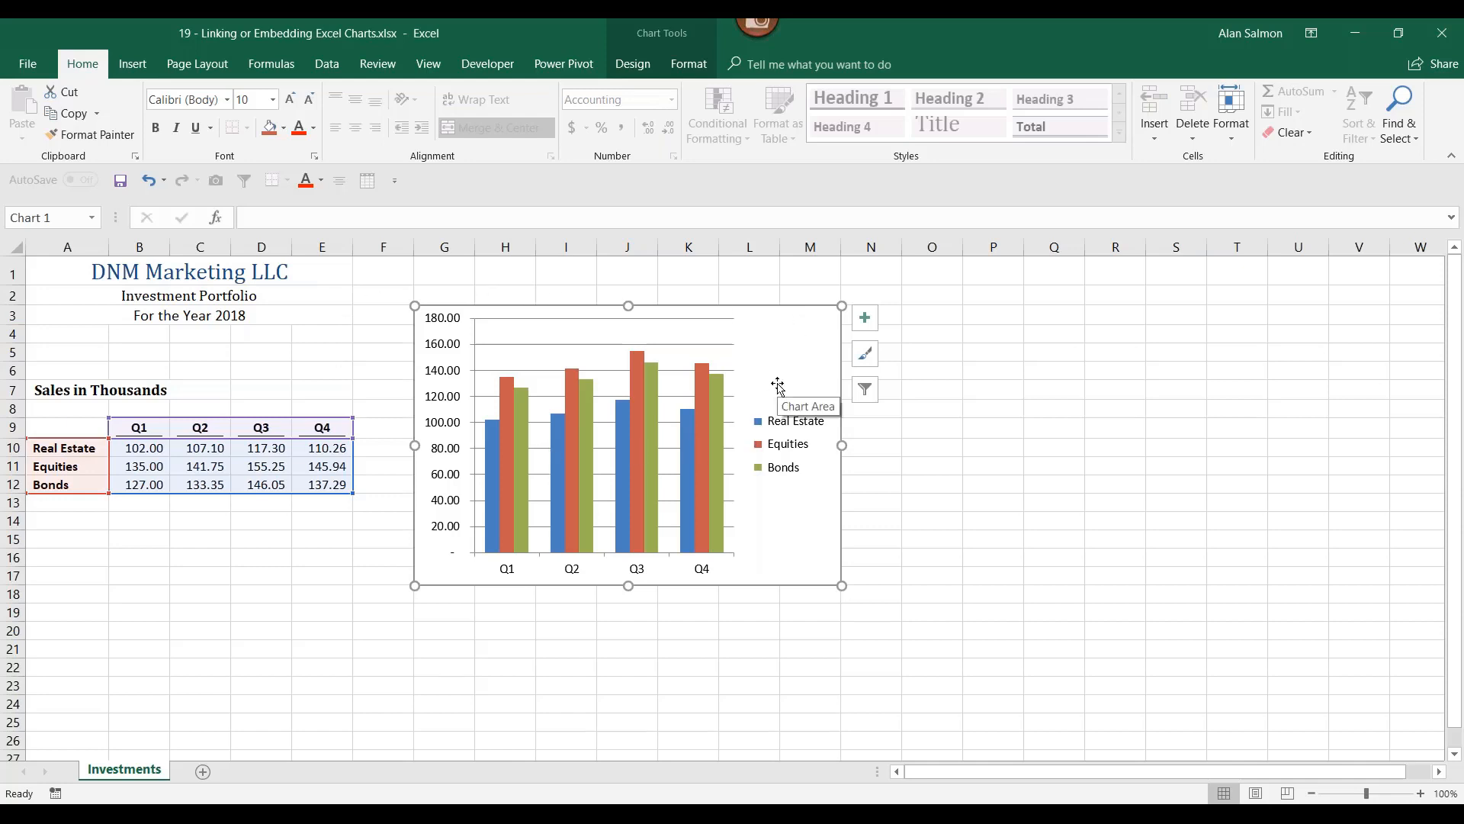
{"action": "key", "text": "ctrl+c"}
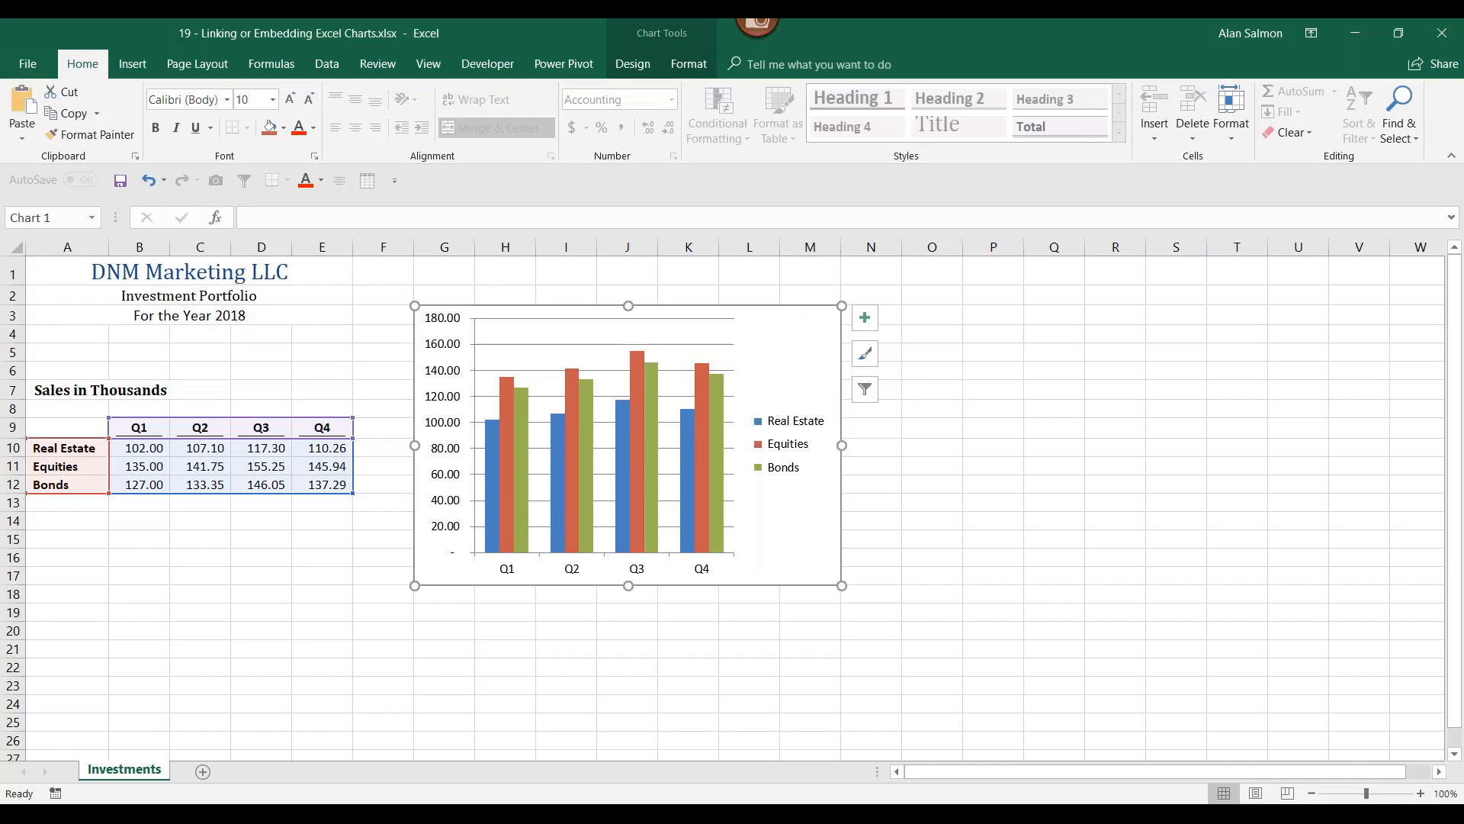
Switch to the blank Word document Document1 and paste the copied chart with the destination theme
{"action": "mouse_move", "coordinate": [541, 813]}
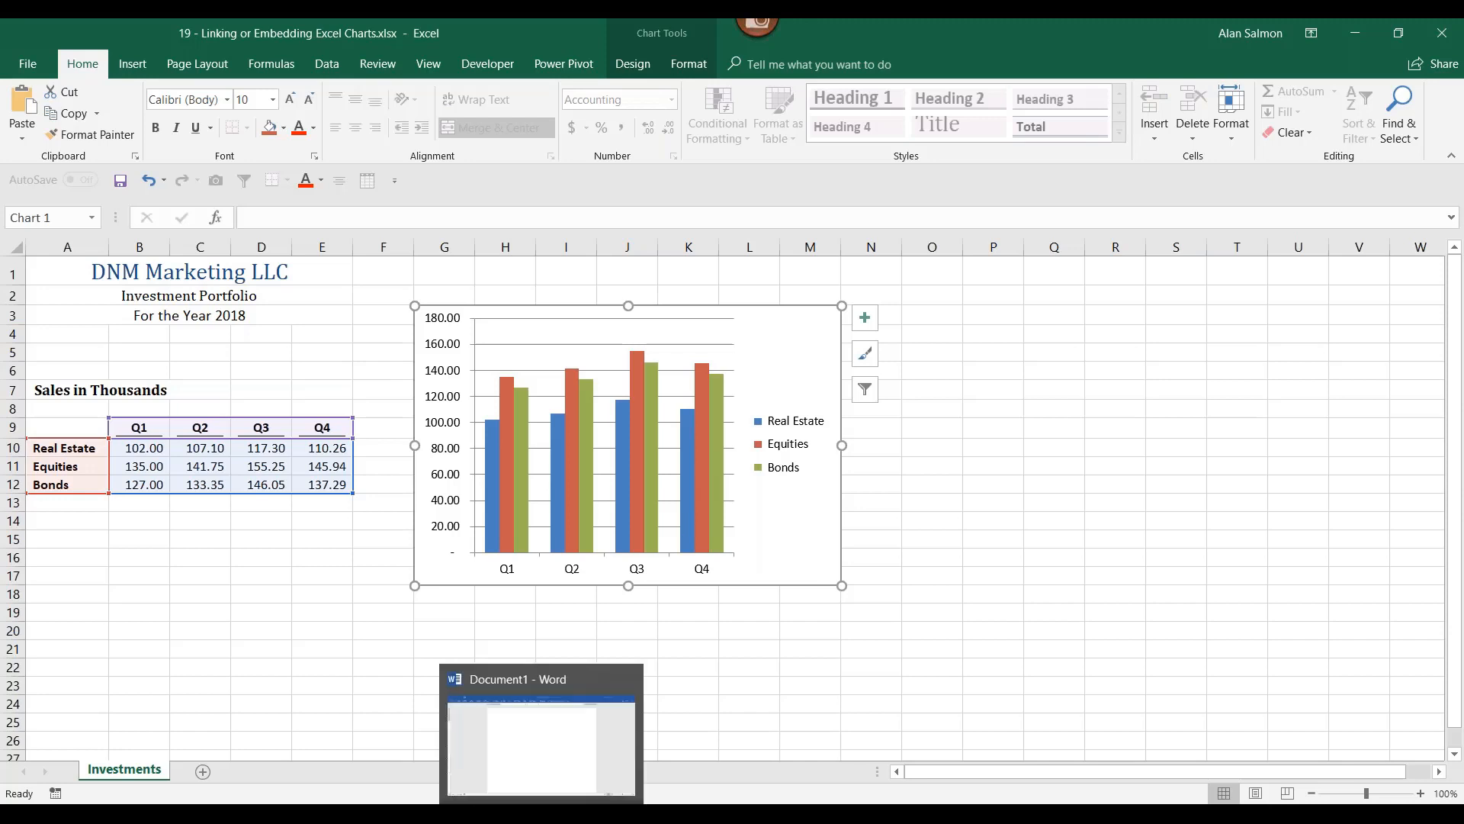
{"action": "left_click", "coordinate": [541, 813]}
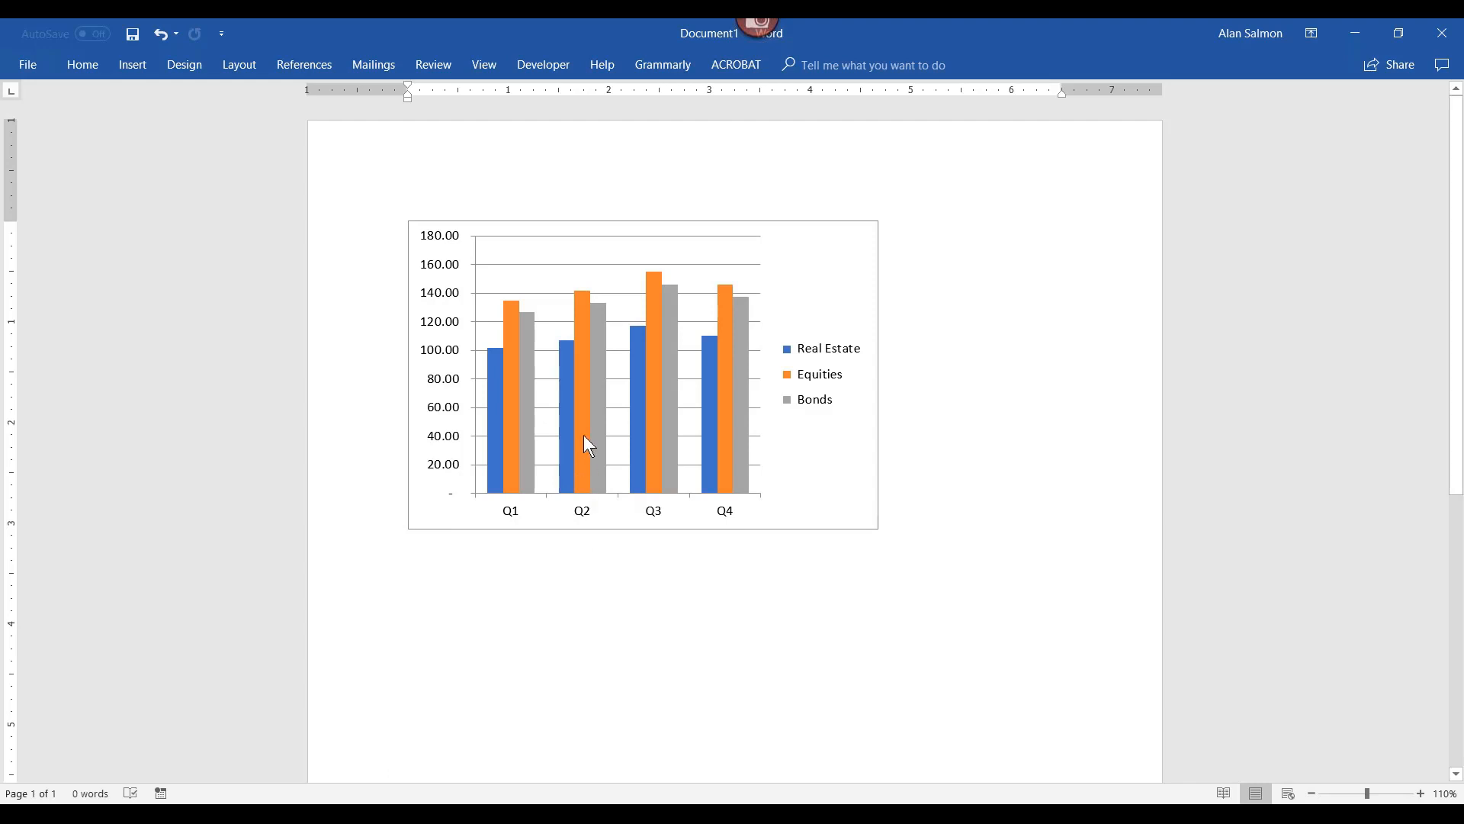
{"action": "mouse_move", "coordinate": [584, 418]}
Undo the paste and paste the chart again, keeping its source formatting and linking its data to the workbook
{"action": "left_click", "coordinate": [160, 35]}
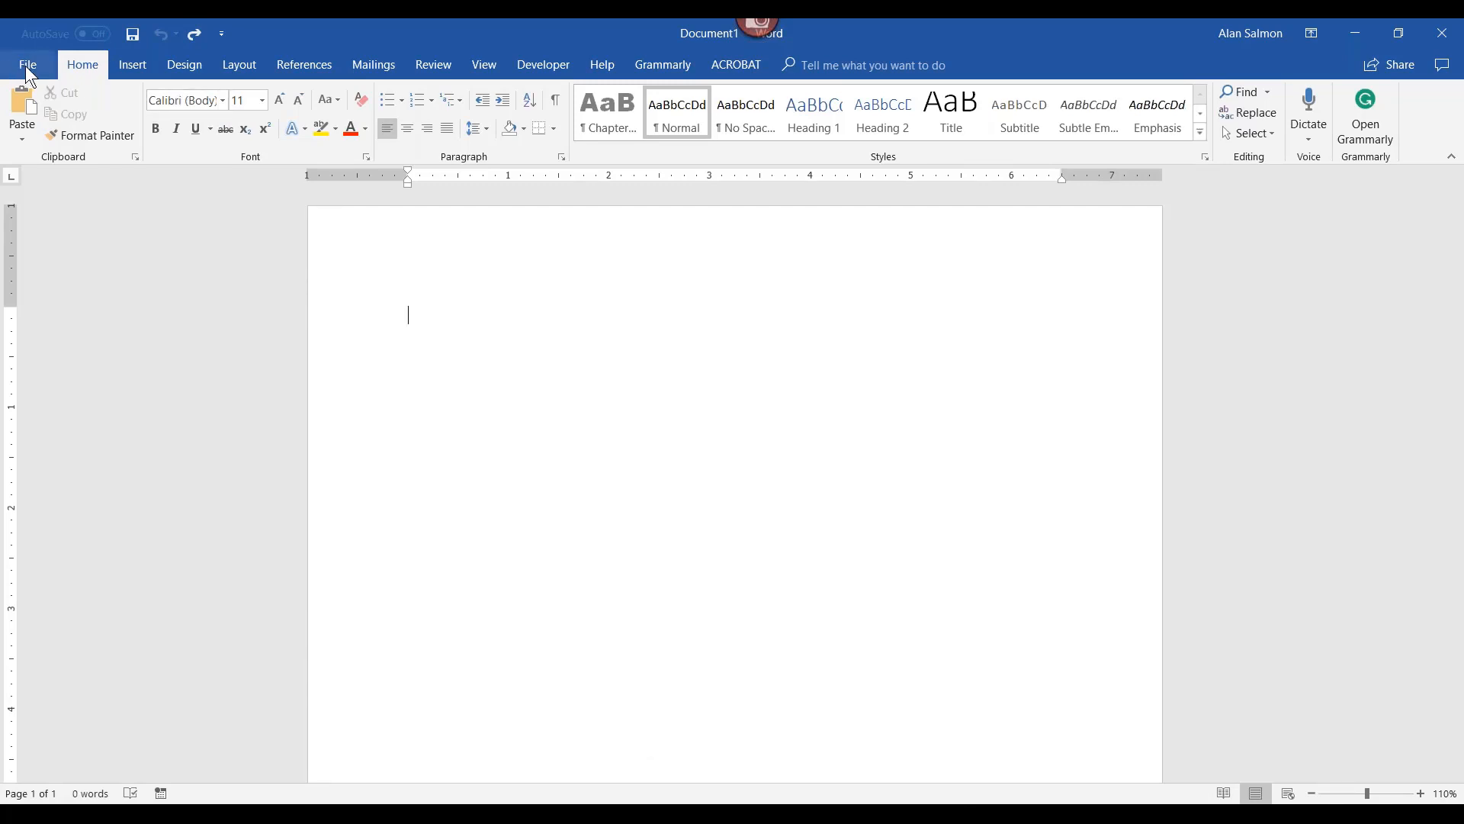
{"action": "left_click", "coordinate": [18, 139]}
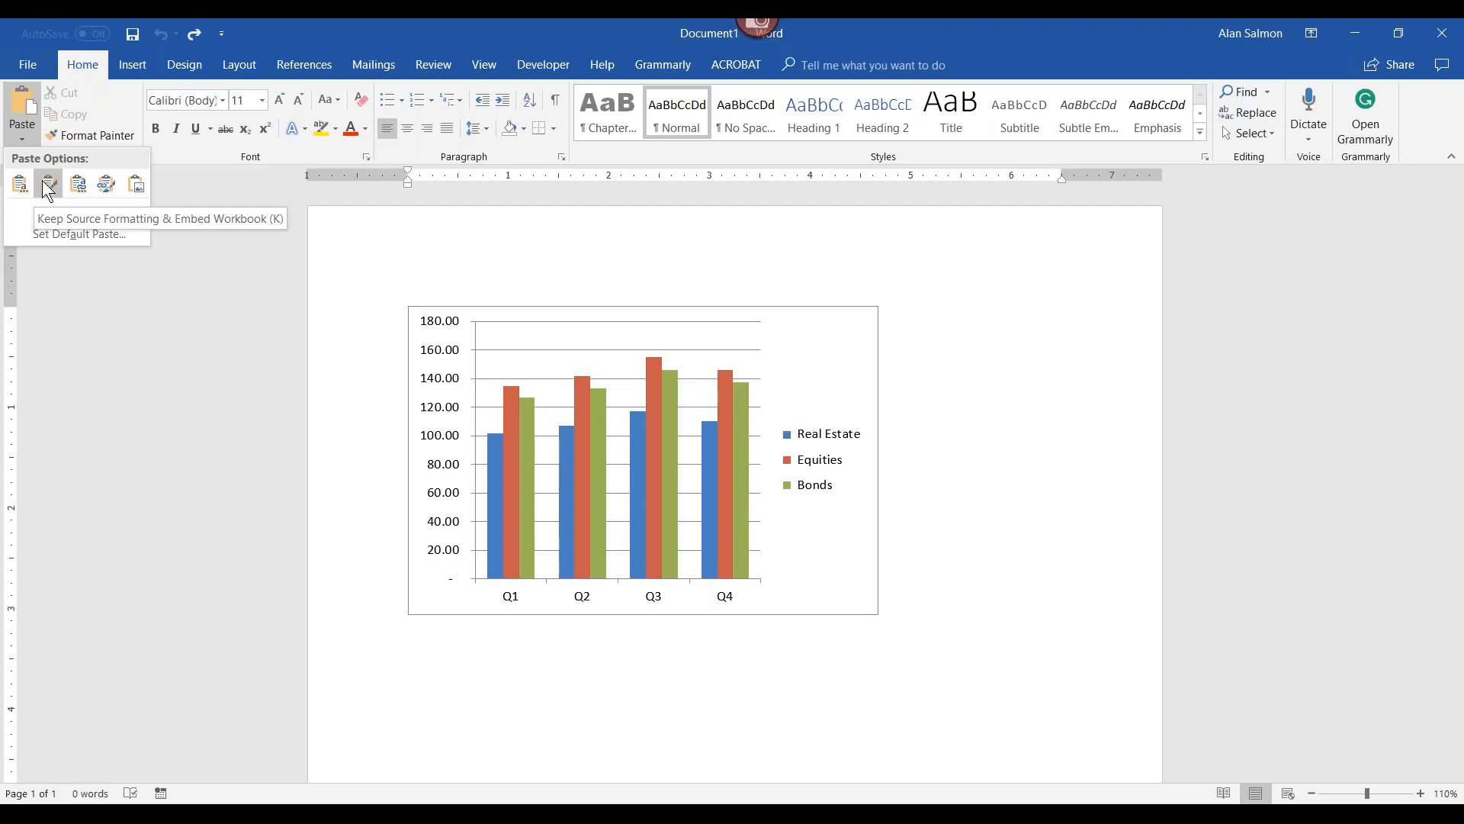
{"action": "left_click", "coordinate": [107, 185]}
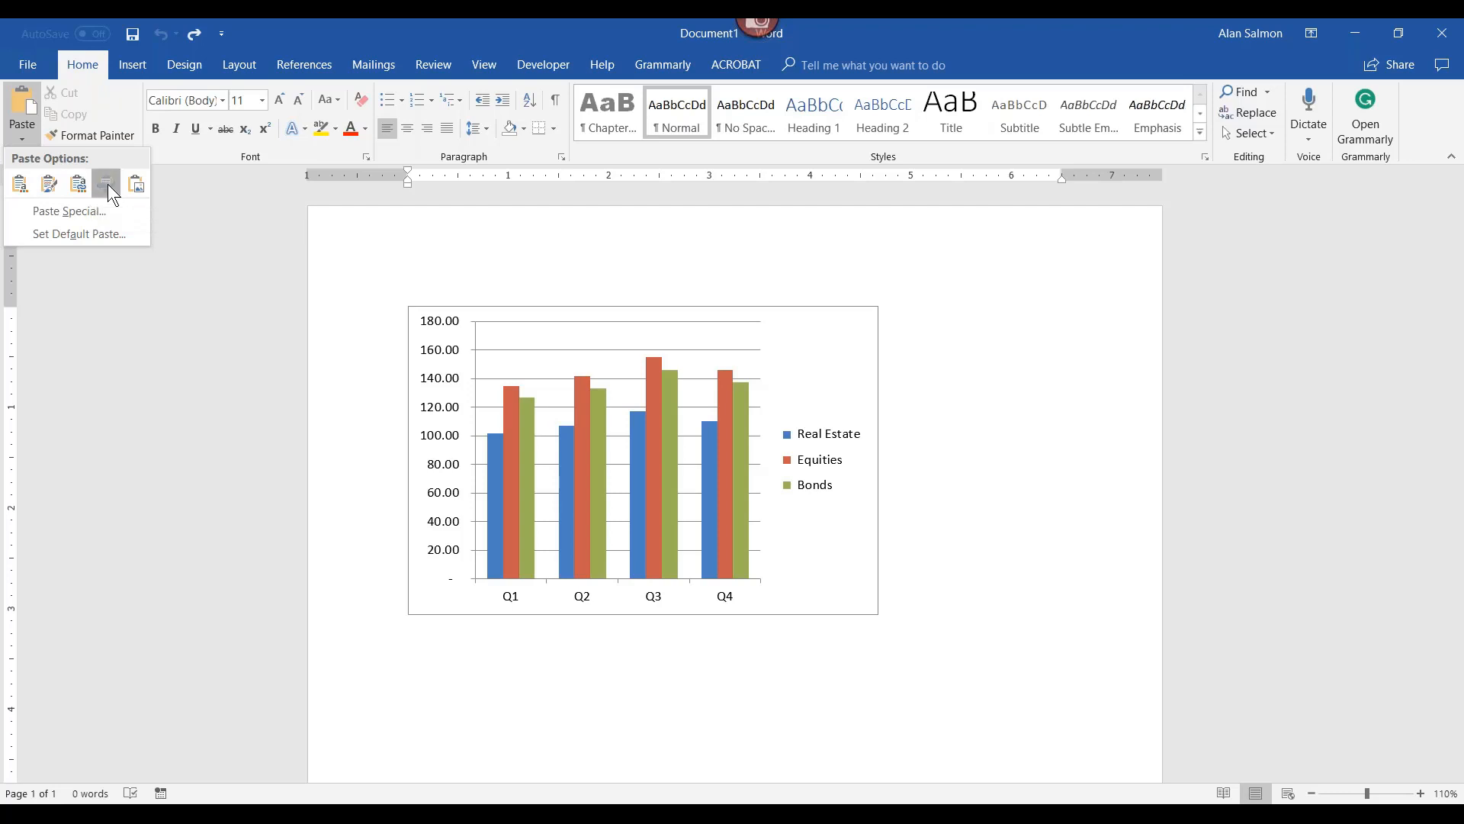
{"action": "left_click", "coordinate": [108, 186]}
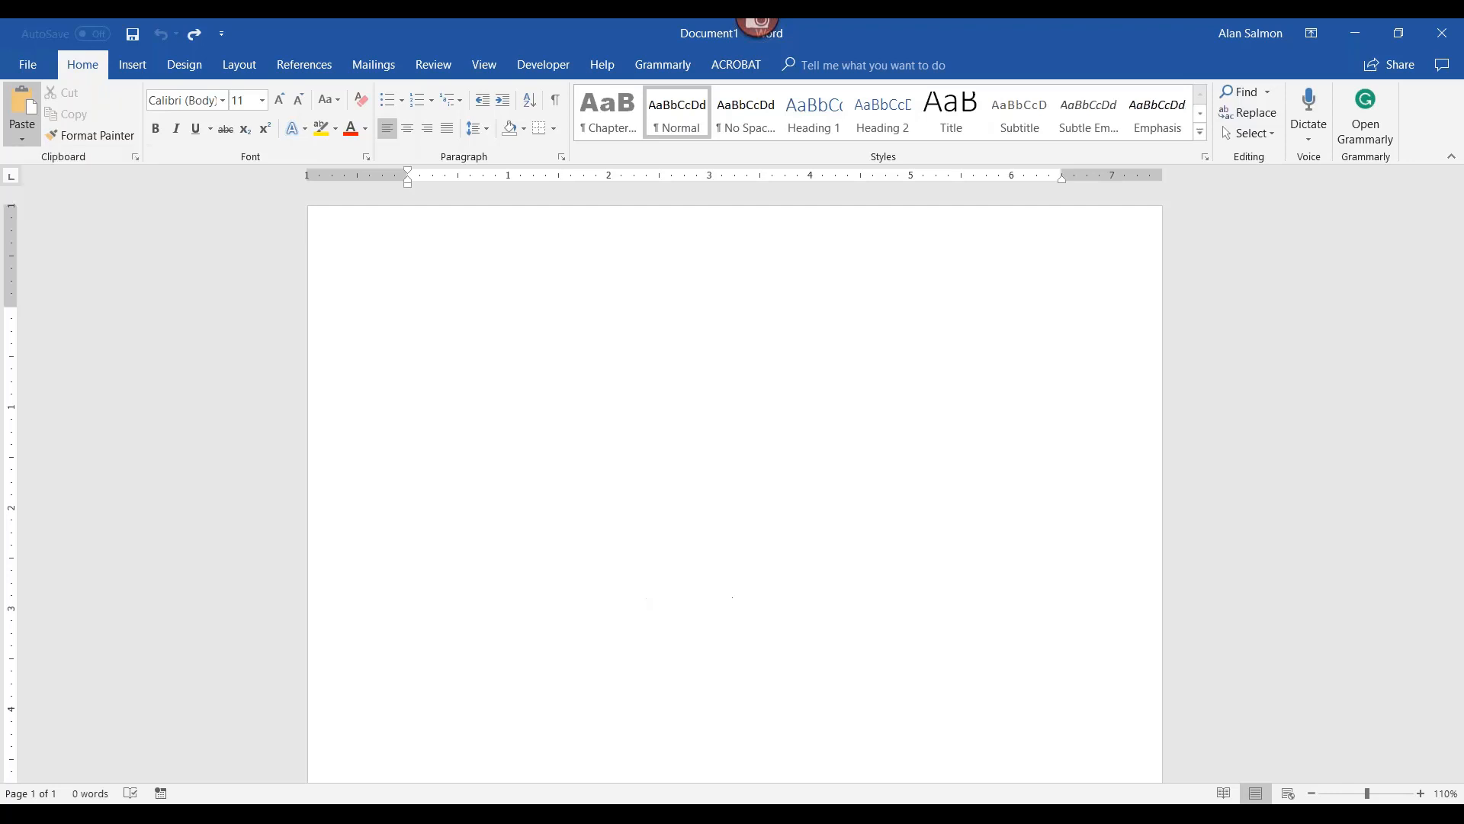
{"action": "double_click", "coordinate": [759, 398]}
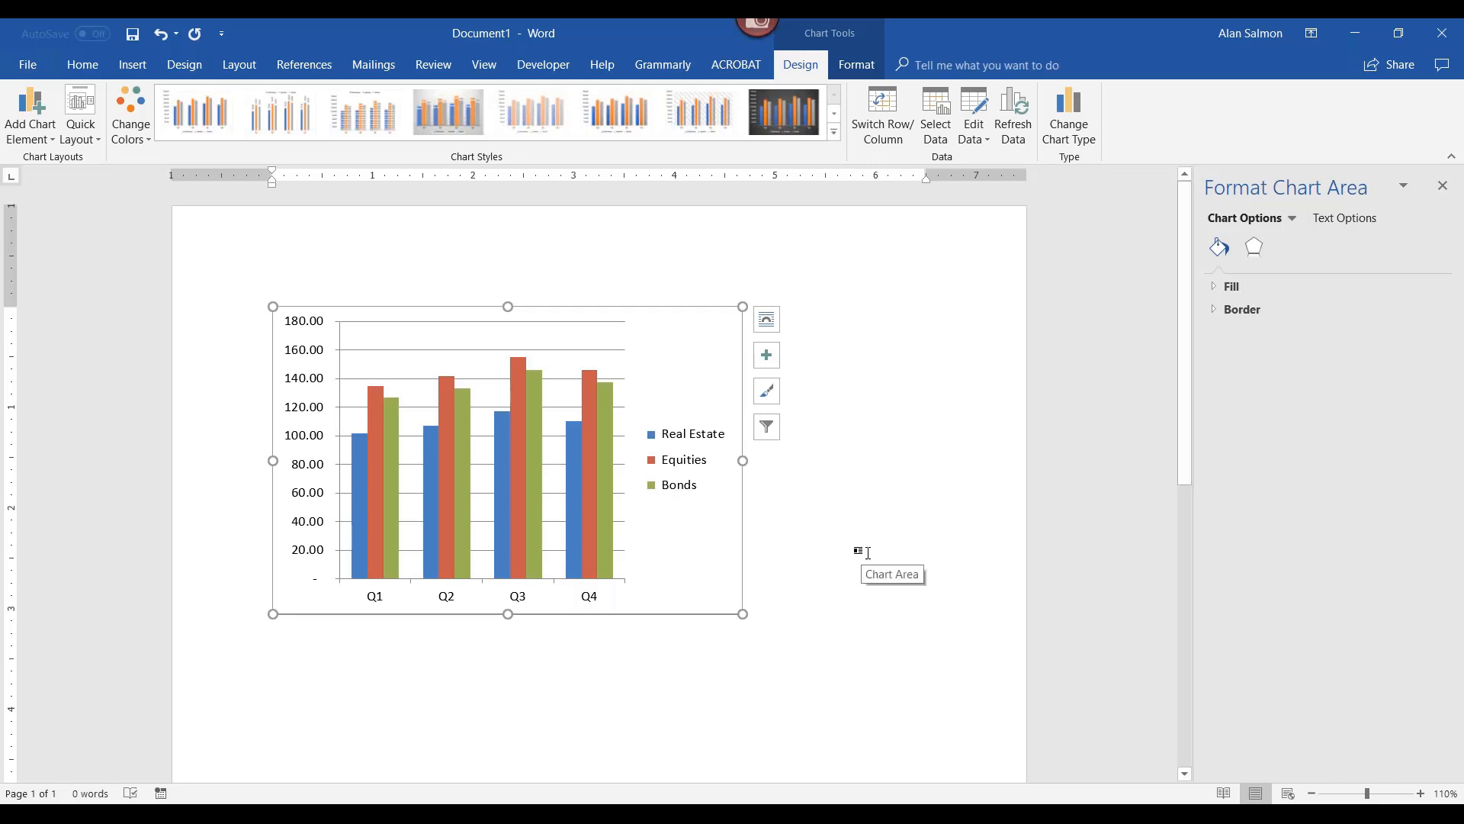
{"action": "left_click", "coordinate": [1445, 189]}
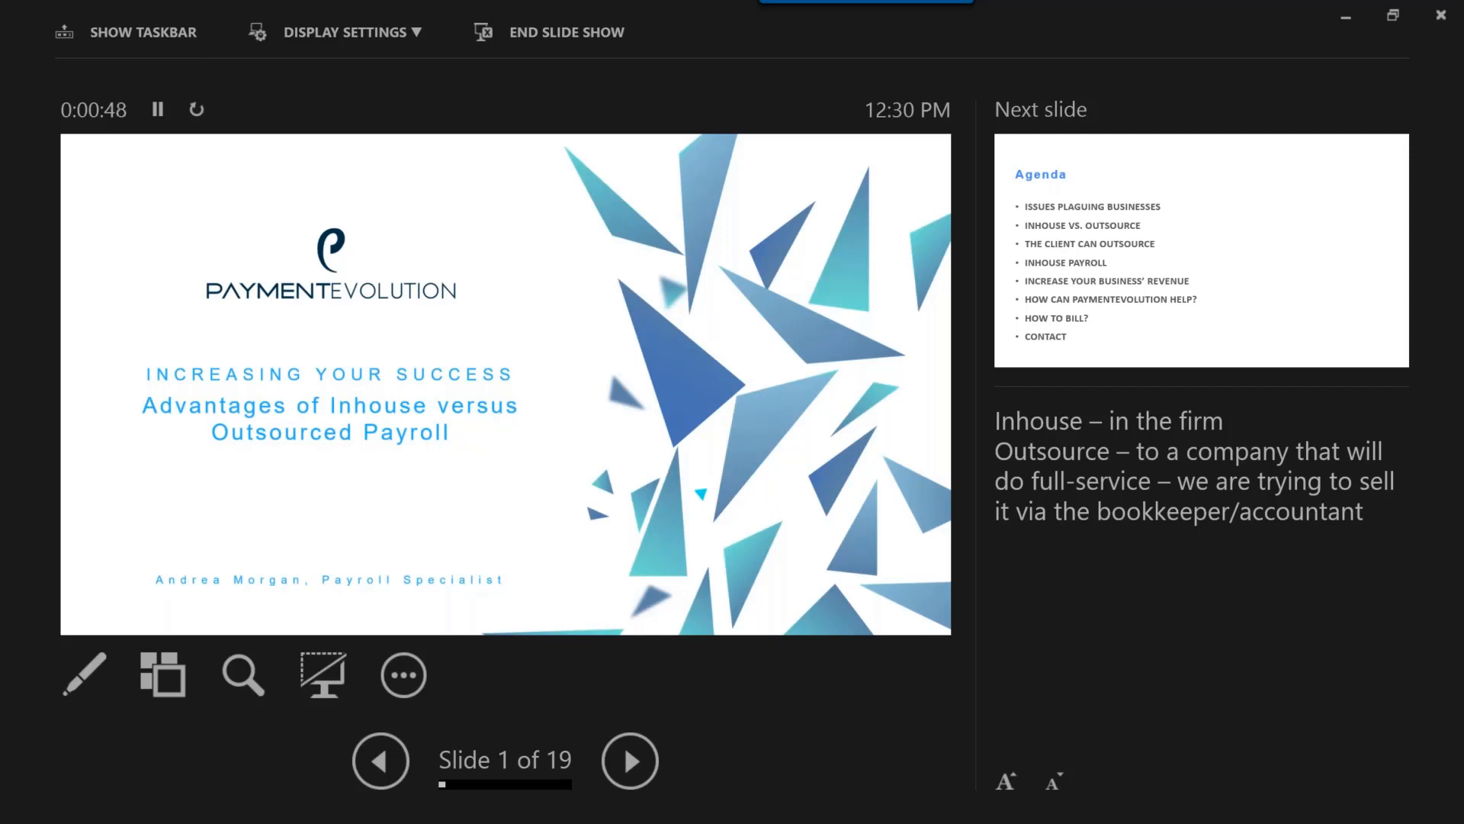
In the PowerPoint presentation, advance the slide show through the Agenda to the Issues Plaguing Businesses slide and end the show
{"action": "key", "text": "Right"}
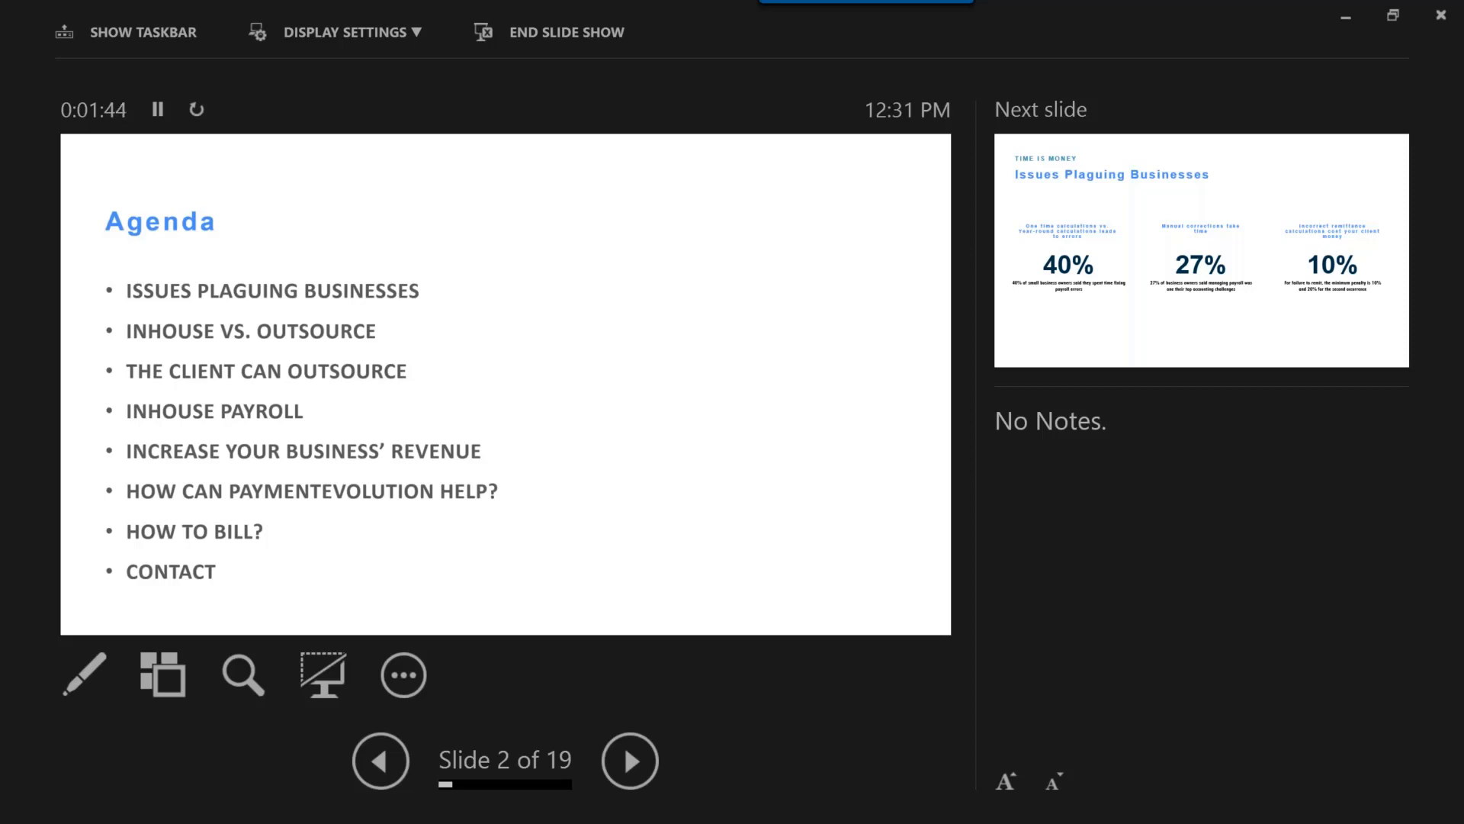
{"action": "key", "text": "Right"}
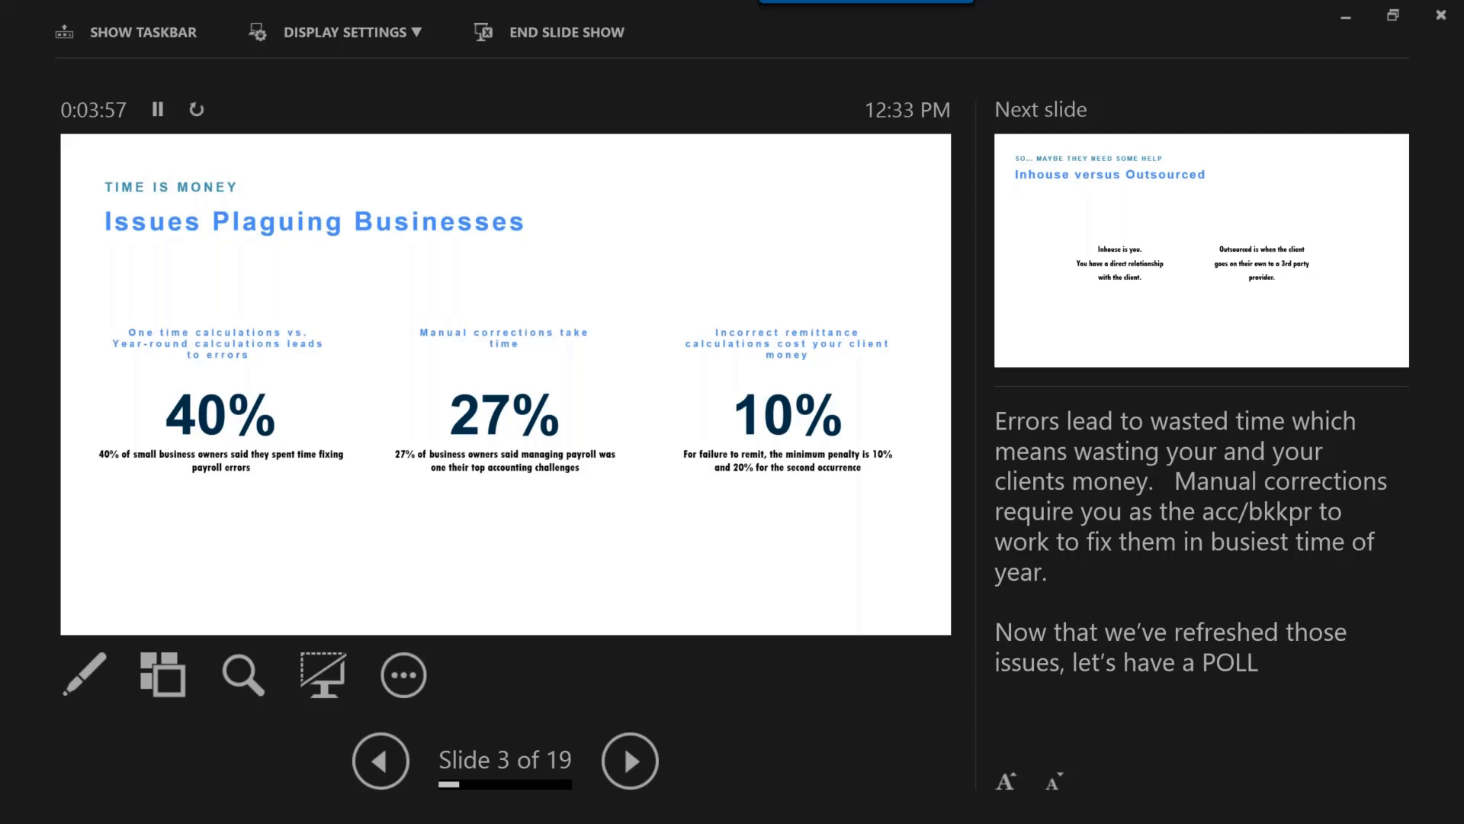
{"action": "key", "text": "Escape"}
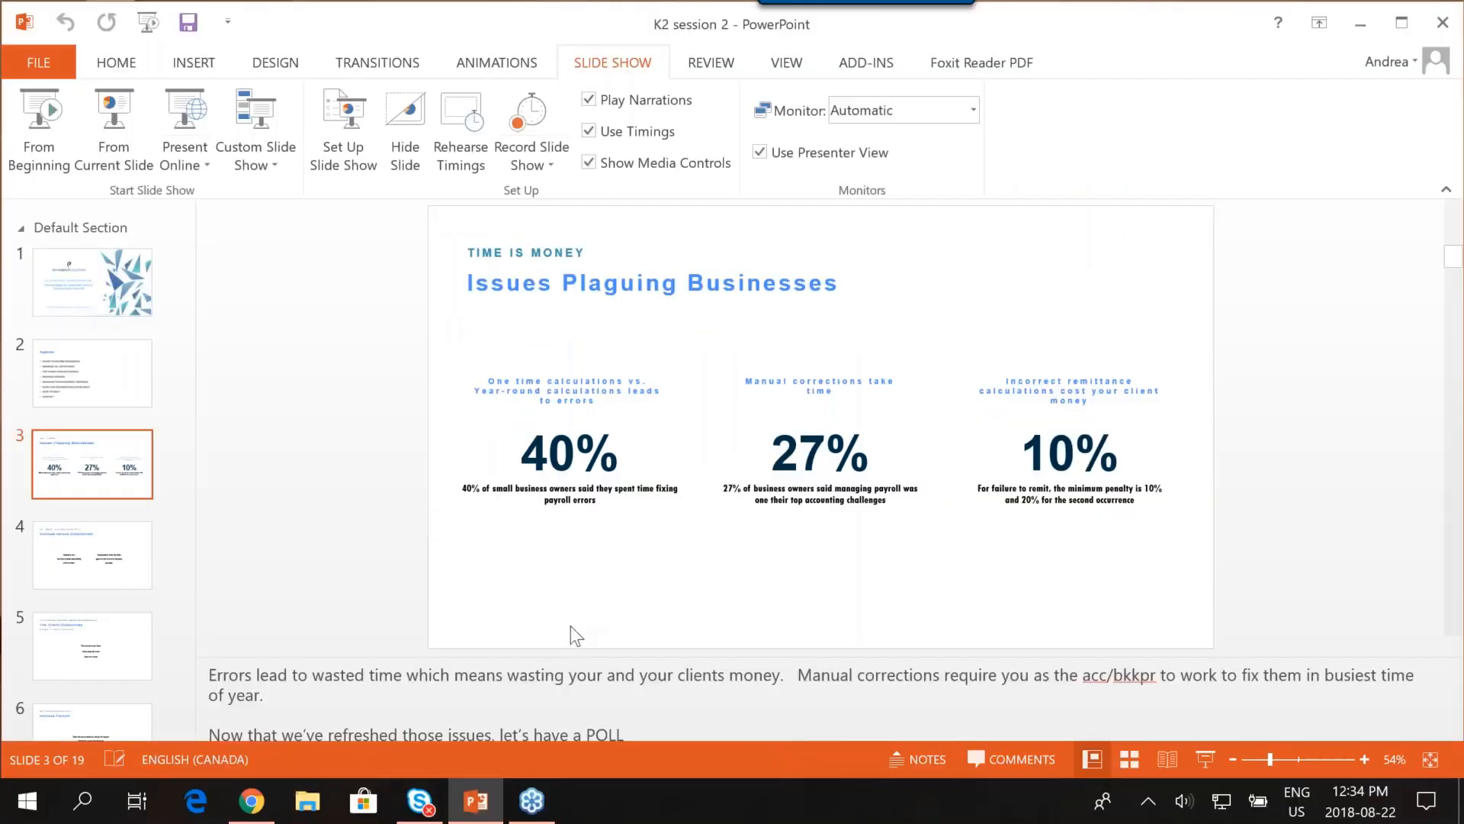